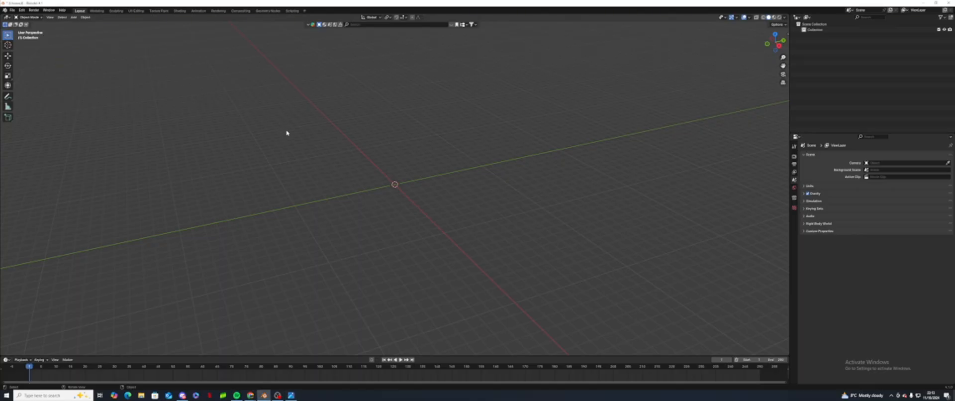
Step: Add a mesh cube at the scene's origin
{"action": "key", "text": "shift+a"}
{"action": "mouse_move", "coordinate": [425, 232]}
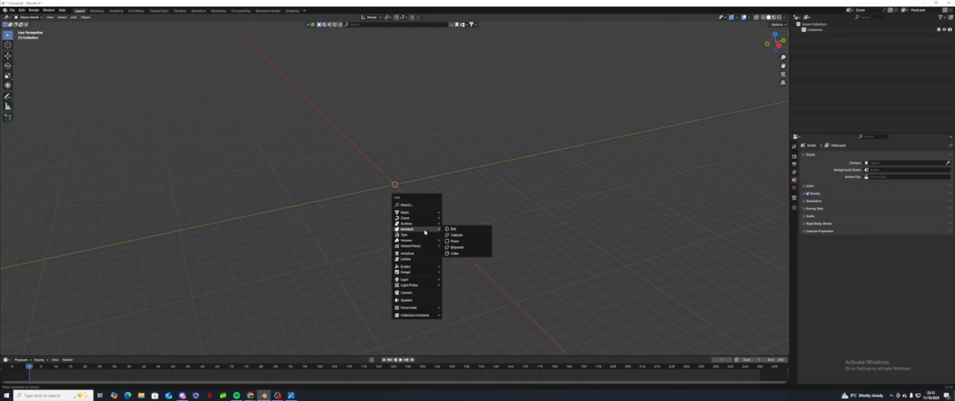
{"action": "mouse_move", "coordinate": [427, 212]}
{"action": "left_click", "coordinate": [455, 219]}
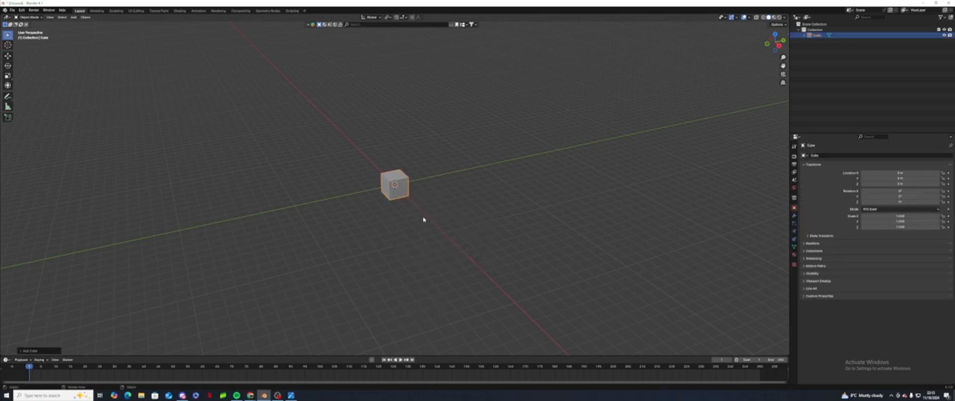
{"action": "middle_click_drag", "start_coordinate": [422, 232], "coordinate": [445, 231]}
Step: Import the humanoid figure from the Downloads folder as a scale reference beside the cube
{"action": "left_click", "coordinate": [21, 9]}
{"action": "left_click", "coordinate": [12, 10]}
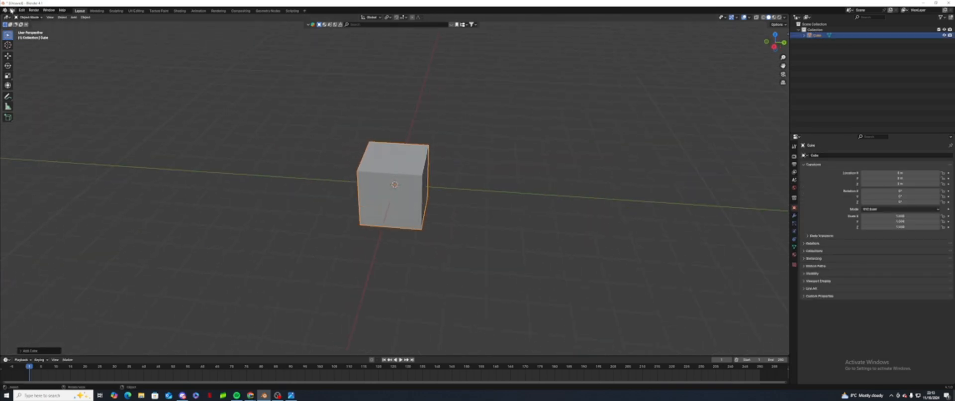
{"action": "left_click", "coordinate": [13, 10]}
{"action": "mouse_move", "coordinate": [20, 89]}
{"action": "left_click", "coordinate": [94, 144]}
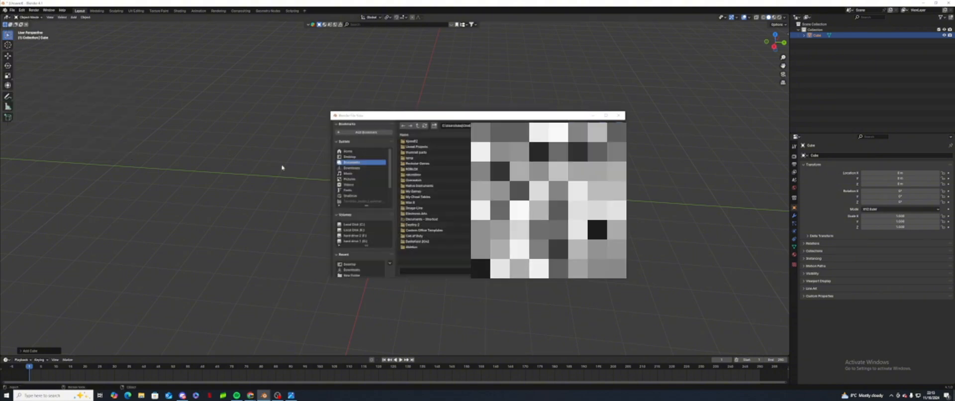
{"action": "left_click", "coordinate": [353, 168]}
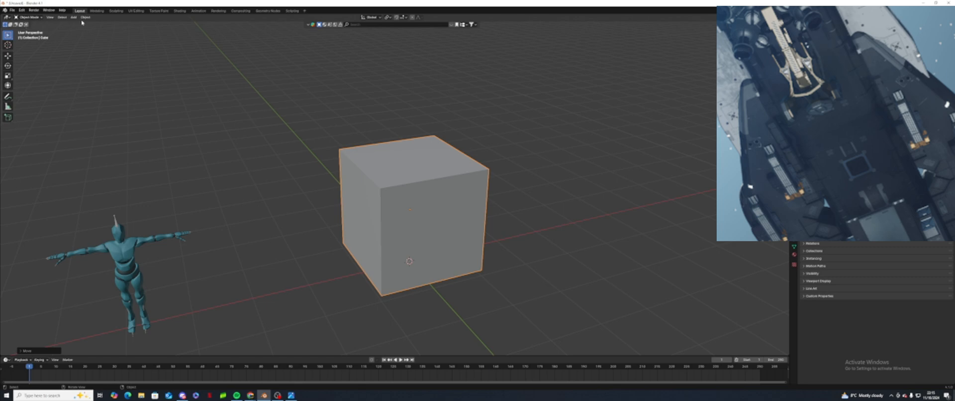
Step: Edit the cube's mesh and stretch all of it along X to about twice its width
{"action": "left_click", "coordinate": [96, 11]}
{"action": "middle_click_drag", "start_coordinate": [427, 130], "coordinate": [441, 158]}
{"action": "scroll", "coordinate": [495, 166], "scroll_direction": "up", "scroll_amount": 1}
{"action": "middle_click_drag", "start_coordinate": [495, 166], "coordinate": [53, 83]}
{"action": "left_click", "coordinate": [495, 107]}
{"action": "middle_click_drag", "start_coordinate": [494, 107], "coordinate": [433, 148]}
{"action": "key", "text": "a"}
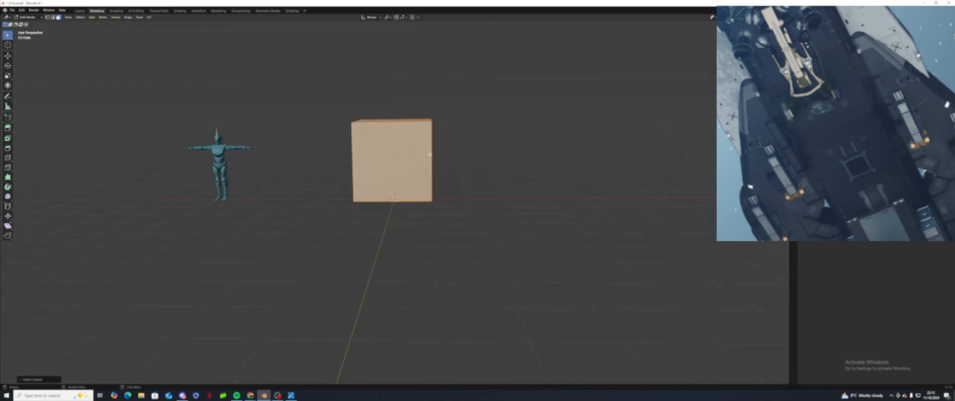
{"action": "key", "text": "s"}
{"action": "key", "text": "x"}
{"action": "left_click", "coordinate": [476, 168]}
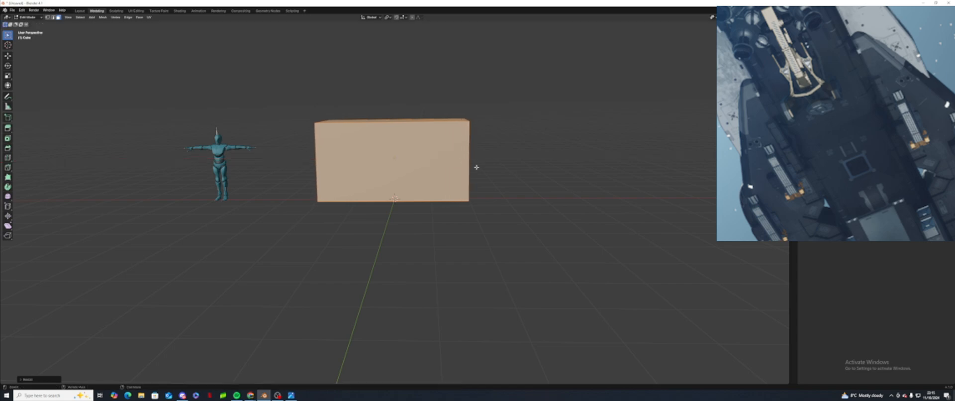
Step: Enlarge the whole block uniformly, and lengthen it along Y into a broad, flat slab
{"action": "middle_click_drag", "start_coordinate": [476, 167], "coordinate": [443, 172]}
{"action": "key", "text": "s"}
{"action": "left_click", "coordinate": [464, 160]}
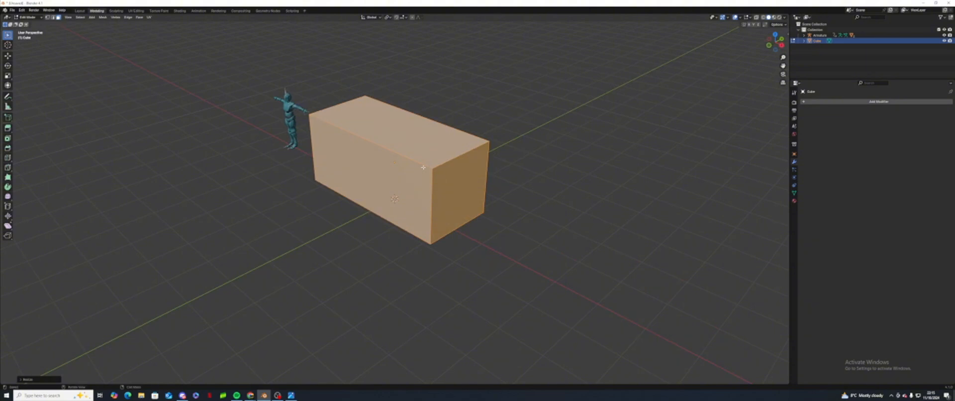
{"action": "key", "text": "s"}
{"action": "key", "text": "y"}
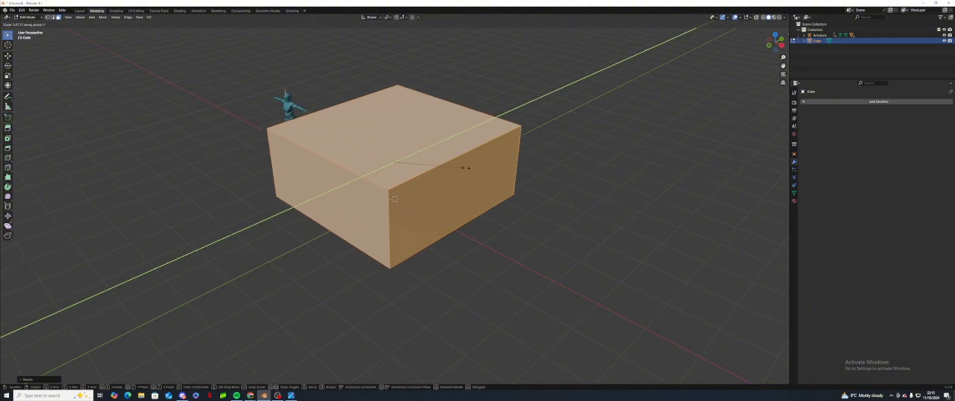
{"action": "left_click", "coordinate": [578, 183]}
{"action": "middle_click_drag", "start_coordinate": [578, 184], "coordinate": [639, 184]}
{"action": "right_click", "coordinate": [458, 148]}
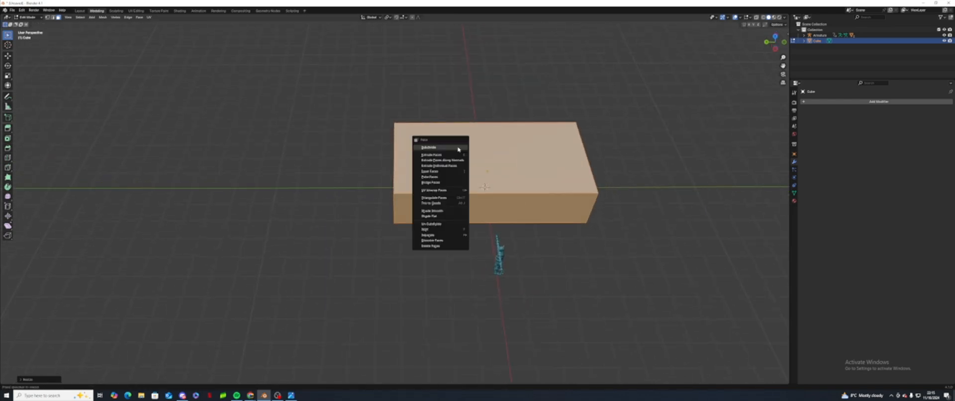
{"action": "left_click", "coordinate": [31, 61]}
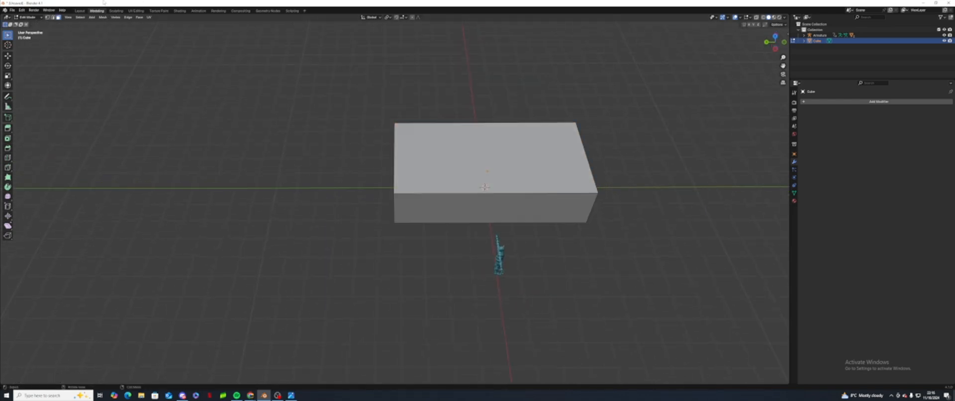
Step: Copy the block as an object and place the duplicate end to end with the original along Y
{"action": "left_click", "coordinate": [79, 10]}
{"action": "scroll", "coordinate": [426, 171], "scroll_direction": "down", "scroll_amount": 4}
{"action": "right_click", "coordinate": [409, 188]}
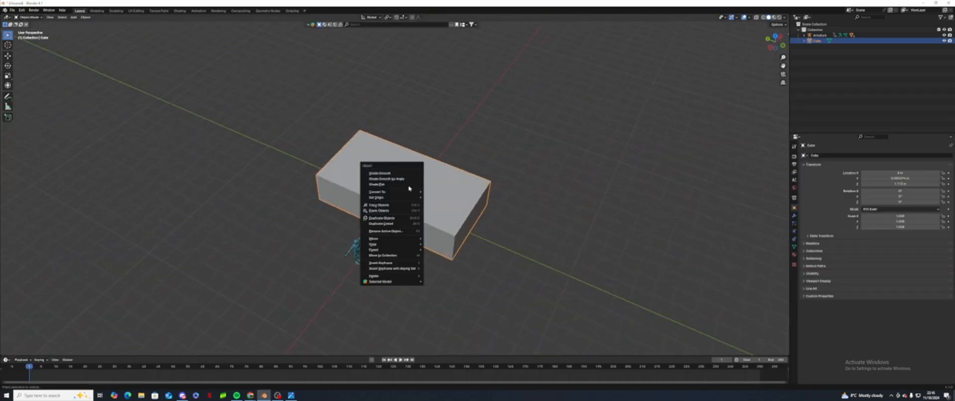
{"action": "left_click", "coordinate": [402, 206]}
{"action": "middle_click_drag", "start_coordinate": [402, 206], "coordinate": [424, 224]}
{"action": "key", "text": "ctrl+v"}
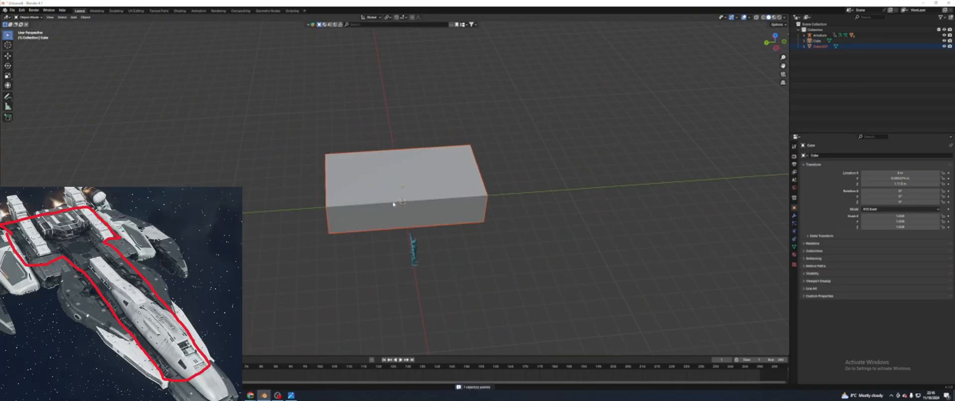
{"action": "key", "text": "g"}
{"action": "key", "text": "y"}
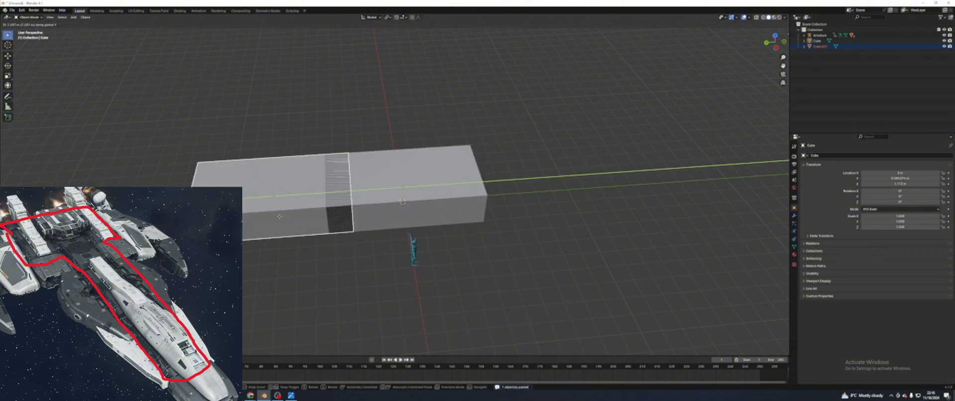
{"action": "left_click", "coordinate": [261, 225]}
{"action": "middle_click_drag", "start_coordinate": [262, 225], "coordinate": [511, 162]}
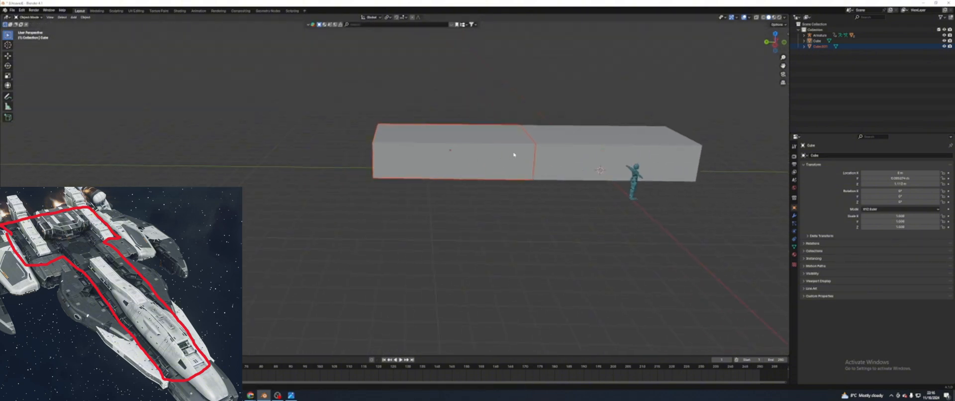
Step: Paste a second copy of the block and place it at the free end of the row
{"action": "key", "text": "ctrl+v"}
{"action": "key", "text": "g"}
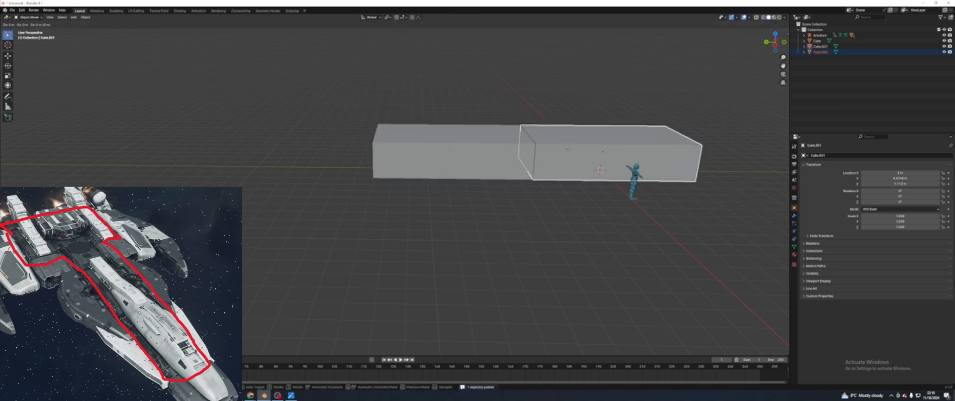
{"action": "left_click", "coordinate": [266, 178]}
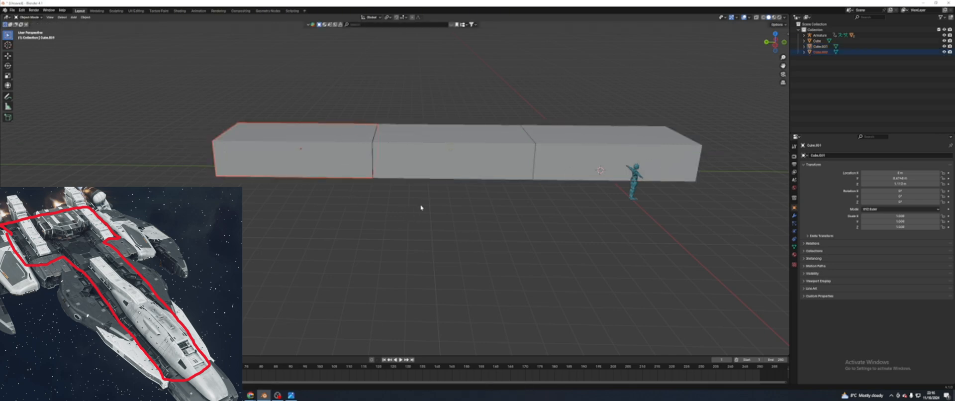
{"action": "middle_click_drag", "start_coordinate": [393, 198], "coordinate": [470, 269], "text": "shift"}
{"action": "middle_click_drag", "start_coordinate": [470, 263], "coordinate": [467, 227], "text": "shift"}
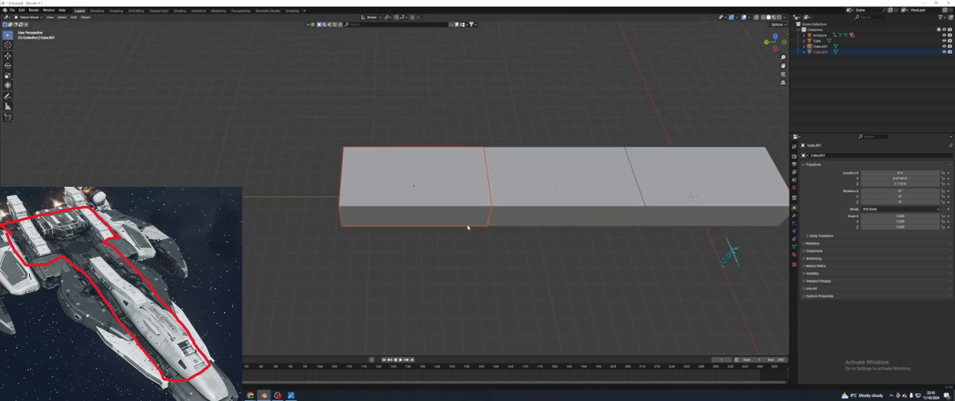
{"action": "scroll", "coordinate": [478, 224], "scroll_direction": "up", "scroll_amount": 2}
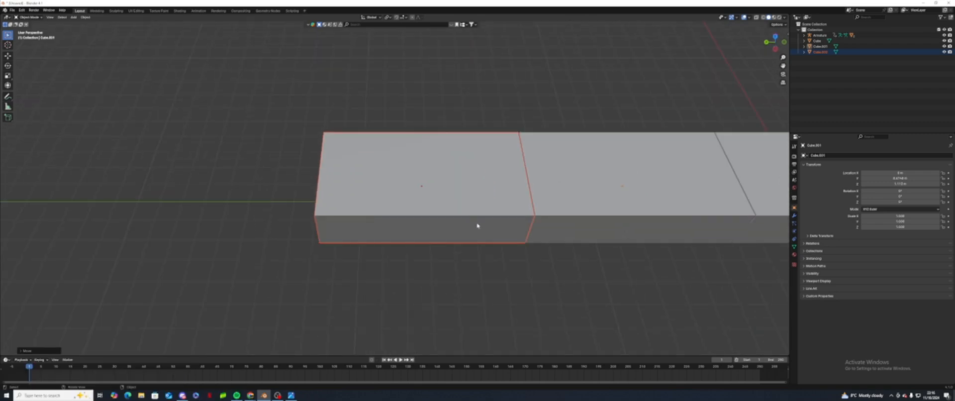
Step: Paste a third copy of the block and move it along Y to extend the row to four blocks
{"action": "middle_click_drag", "start_coordinate": [489, 210], "coordinate": [515, 244]}
{"action": "key", "text": "ctrl+v"}
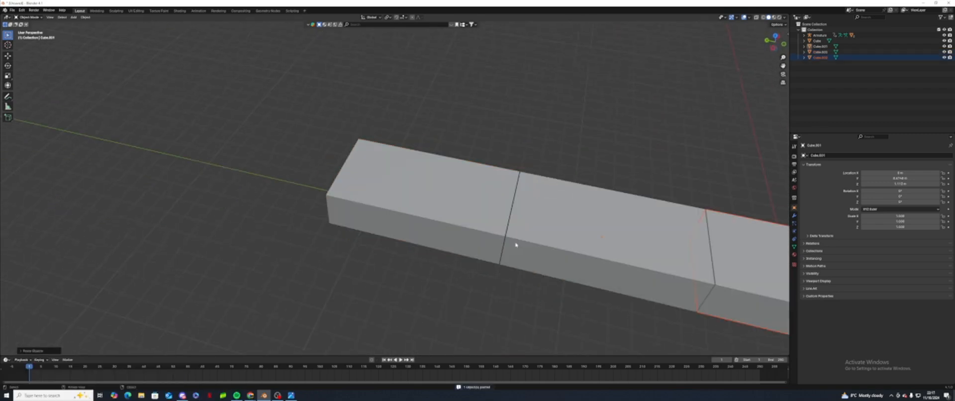
{"action": "key", "text": "g"}
{"action": "key", "text": "y"}
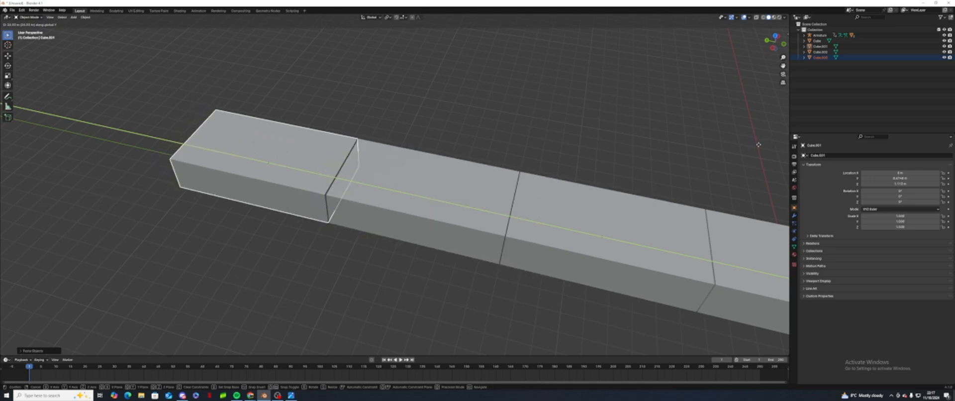
{"action": "left_click", "coordinate": [758, 145]}
Step: Duplicate the last block of the row in place
{"action": "middle_click_drag", "start_coordinate": [674, 211], "coordinate": [434, 192]}
{"action": "left_click", "coordinate": [434, 193]}
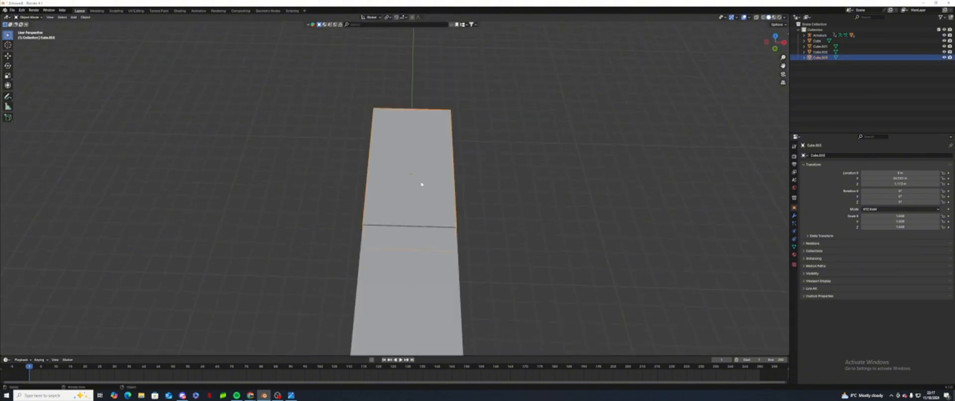
{"action": "key", "text": "ctrl+v"}
{"action": "key", "text": "g"}
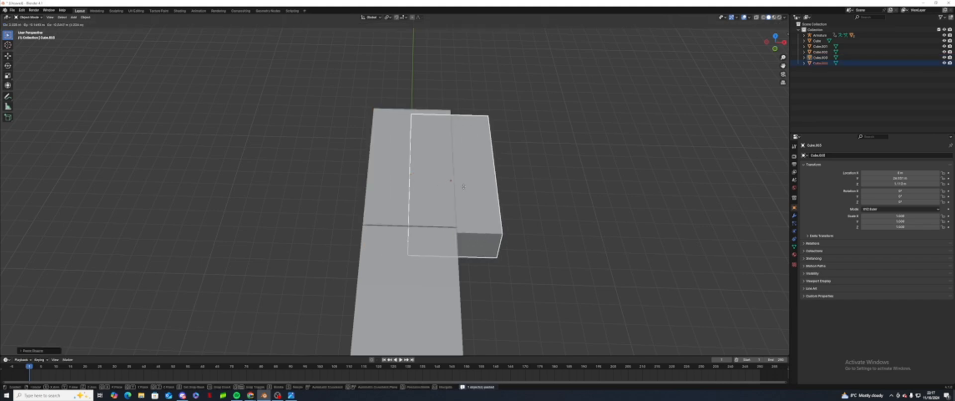
{"action": "left_click", "coordinate": [458, 184]}
{"action": "key", "text": "ctrl+z"}
Step: Move the duplicated end block along X until it sits against one side of the row's last block
{"action": "middle_click_drag", "start_coordinate": [458, 184], "coordinate": [448, 177]}
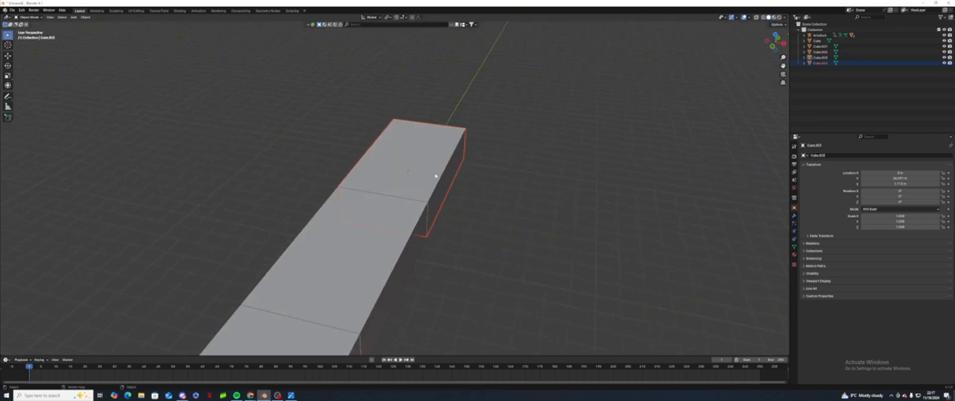
{"action": "key", "text": "g"}
{"action": "key", "text": "x"}
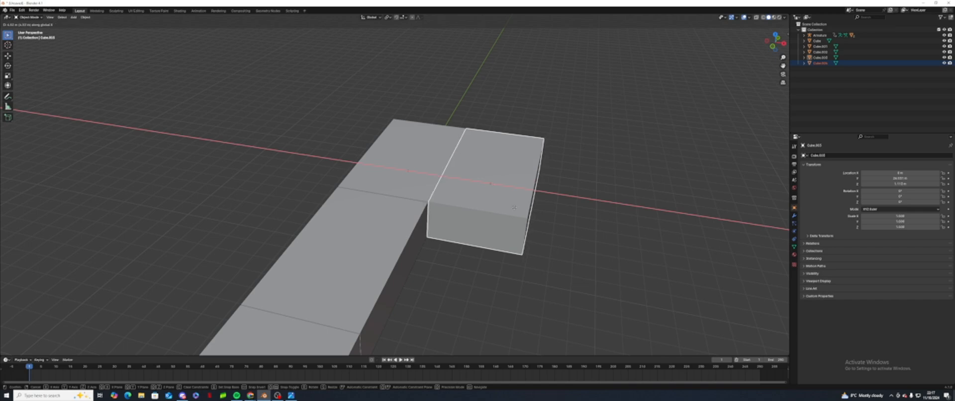
{"action": "left_click", "coordinate": [516, 209]}
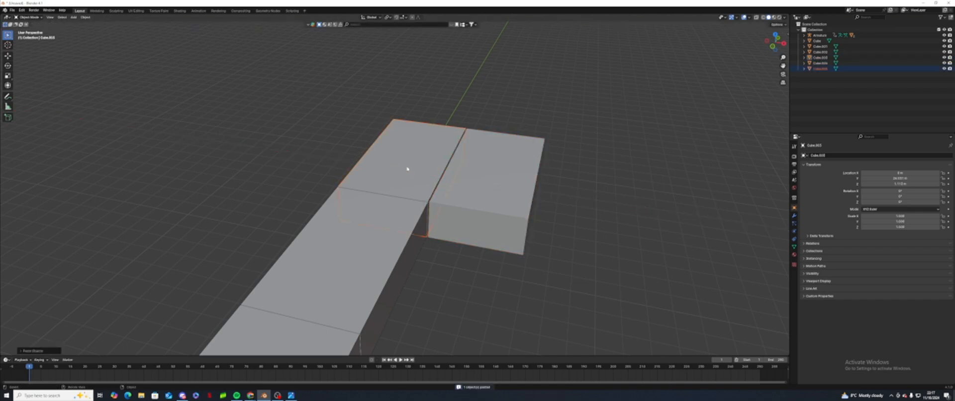
Step: Paste another copy of the end block and move it along X to the opposite side, forming a T-shaped layout
{"action": "key", "text": "ctrl+v"}
{"action": "key", "text": "g"}
{"action": "key", "text": "x"}
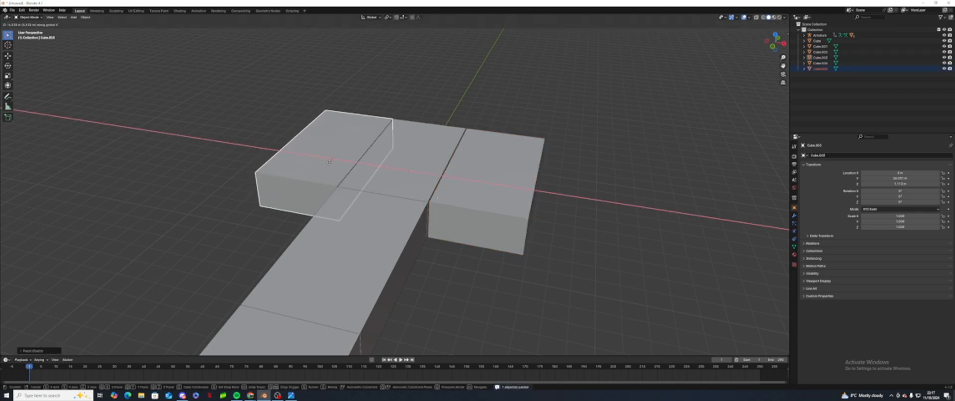
{"action": "left_click", "coordinate": [326, 160]}
{"action": "middle_click_drag", "start_coordinate": [326, 160], "coordinate": [576, 208]}
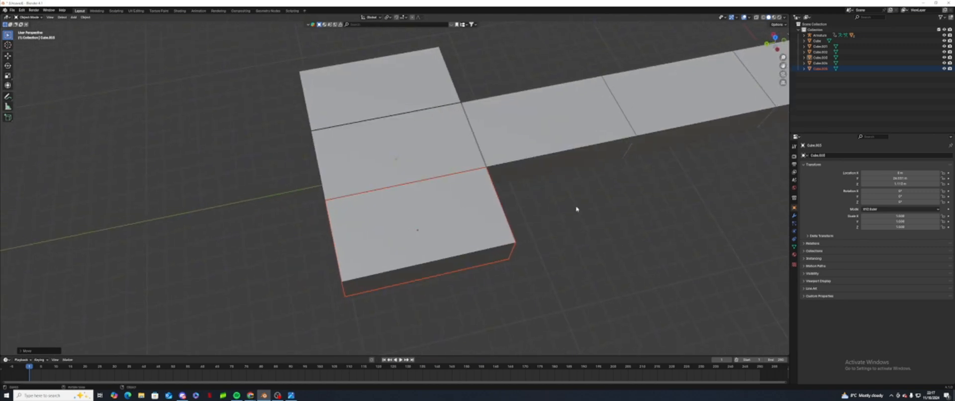
Step: Edit the central block of the crossbar and add a loop cut across its middle
{"action": "left_click", "coordinate": [351, 140]}
{"action": "middle_click_drag", "start_coordinate": [351, 139], "coordinate": [323, 164]}
{"action": "left_click", "coordinate": [100, 11]}
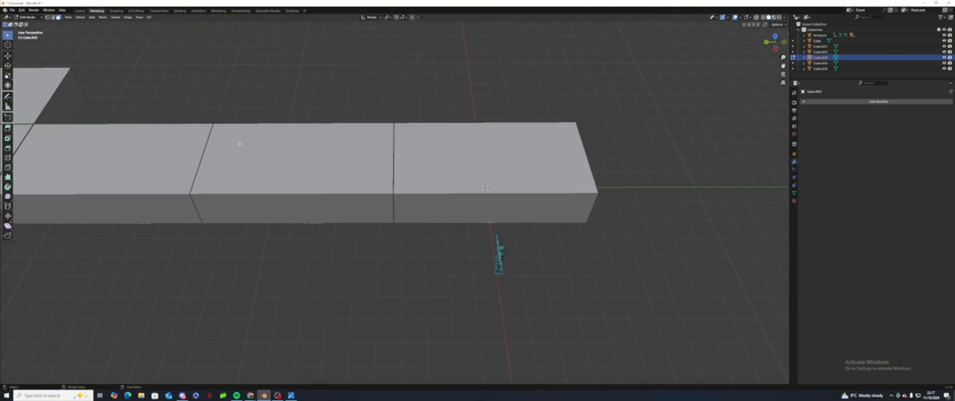
{"action": "middle_click_drag", "start_coordinate": [248, 143], "coordinate": [746, 144], "text": "shift"}
{"action": "left_click", "coordinate": [455, 169]}
{"action": "middle_click_drag", "start_coordinate": [455, 170], "coordinate": [512, 160]}
{"action": "left_click", "coordinate": [393, 226]}
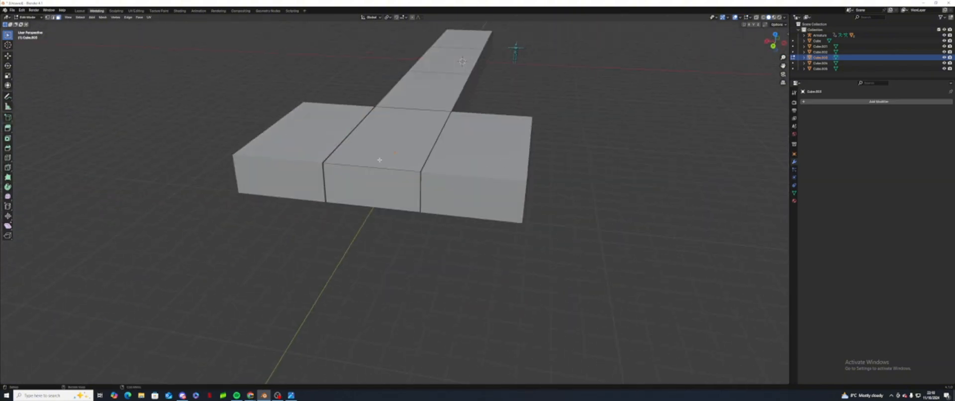
{"action": "left_click", "coordinate": [379, 160]}
{"action": "left_click", "coordinate": [390, 233]}
{"action": "middle_click_drag", "start_coordinate": [390, 233], "coordinate": [367, 247]}
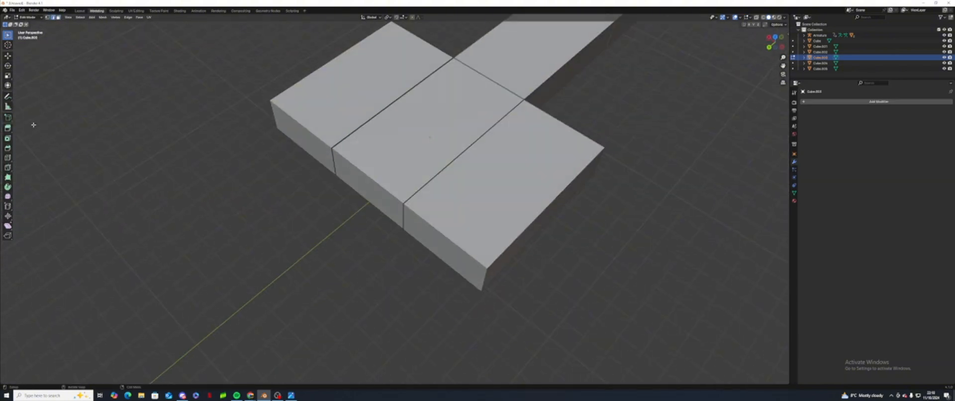
{"action": "left_click", "coordinate": [8, 158]}
{"action": "left_click", "coordinate": [408, 130]}
{"action": "middle_click_drag", "start_coordinate": [408, 129], "coordinate": [454, 136]}
Step: Select the top and end faces of the central block's outer half and delete that half
{"action": "left_click", "coordinate": [59, 17]}
{"action": "middle_click_drag", "start_coordinate": [422, 255], "coordinate": [426, 234]}
{"action": "left_click", "coordinate": [7, 56]}
{"action": "middle_click_drag", "start_coordinate": [330, 170], "coordinate": [345, 176]}
{"action": "left_click_drag", "start_coordinate": [345, 176], "coordinate": [414, 270]}
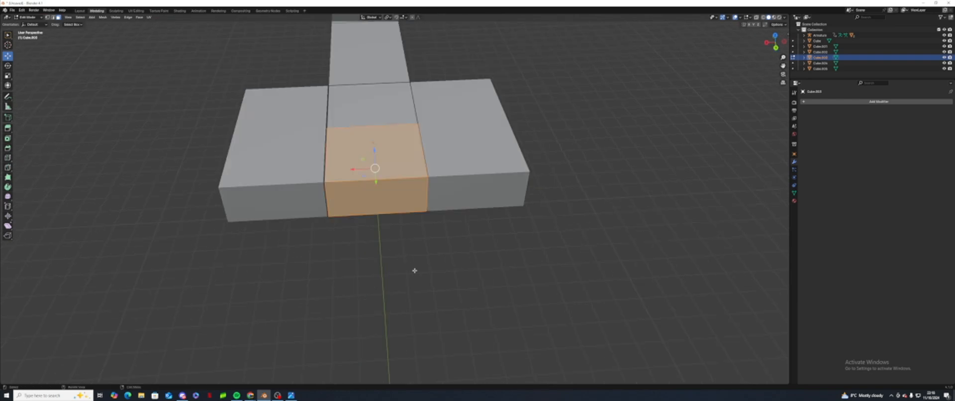
{"action": "key", "text": "x"}
{"action": "left_click", "coordinate": [417, 284]}
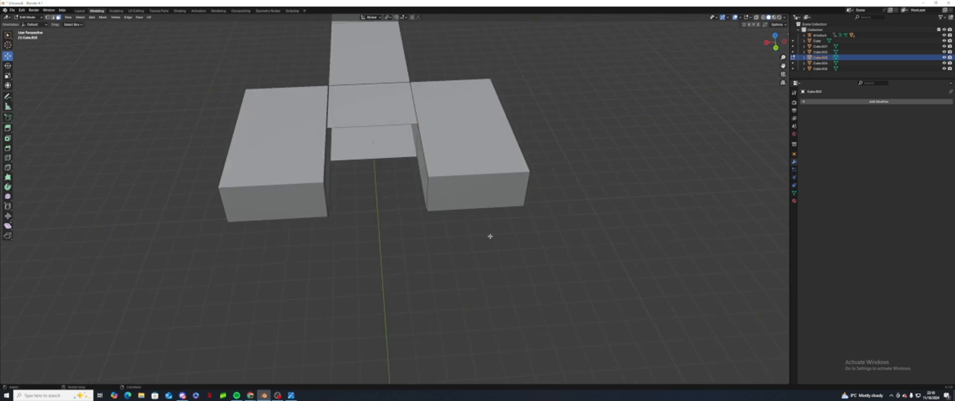
Step: Delete the remaining leftover geometry on both sides of the gap in the central block
{"action": "middle_click_drag", "start_coordinate": [490, 234], "coordinate": [388, 159]}
{"action": "left_click", "coordinate": [400, 163]}
{"action": "key", "text": "x"}
{"action": "left_click", "coordinate": [401, 164]}
{"action": "left_click", "coordinate": [334, 154]}
{"action": "key", "text": "x"}
{"action": "left_click", "coordinate": [335, 154]}
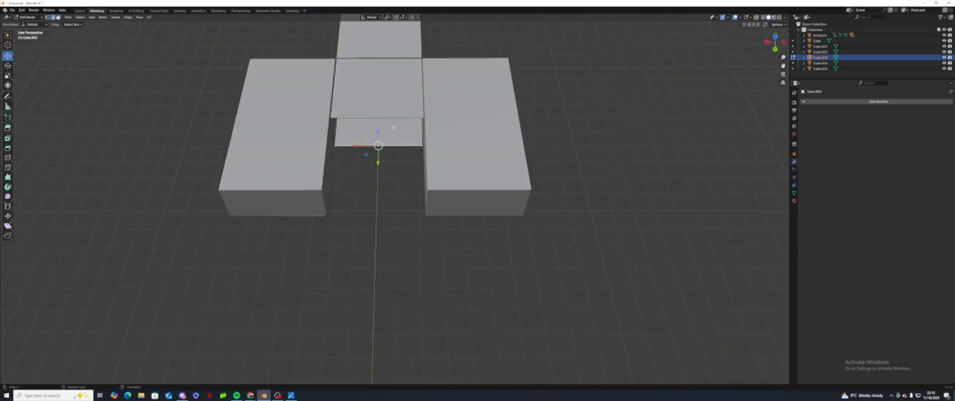
Step: Select the open edge loops at the central block's cut end, close the gap with new geometry and return to Object Mode
{"action": "left_click", "coordinate": [393, 130], "text": "alt"}
{"action": "right_click", "coordinate": [389, 178]}
{"action": "left_click", "coordinate": [391, 174]}
{"action": "left_click", "coordinate": [379, 145], "text": "alt"}
{"action": "right_click", "coordinate": [379, 171]}
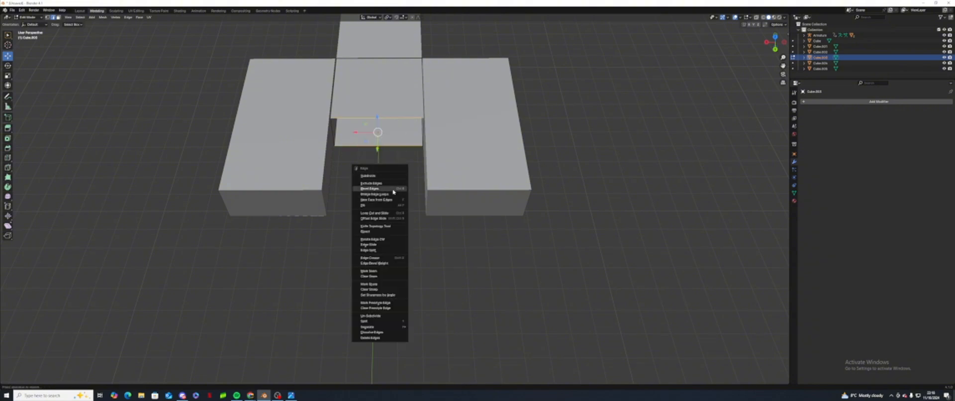
{"action": "left_click", "coordinate": [390, 200]}
{"action": "left_click", "coordinate": [390, 224]}
{"action": "middle_click_drag", "start_coordinate": [390, 225], "coordinate": [515, 225]}
{"action": "middle_click_drag", "start_coordinate": [455, 255], "coordinate": [489, 153]}
{"action": "left_click", "coordinate": [28, 18]}
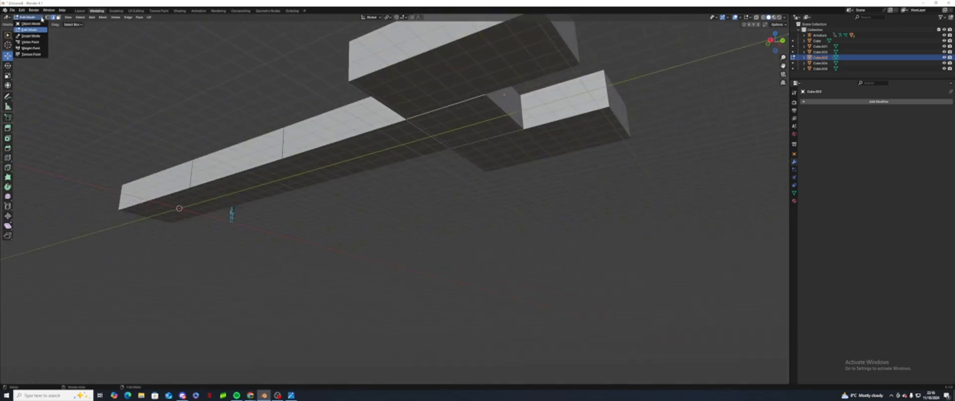
{"action": "left_click", "coordinate": [29, 23]}
Step: Duplicate the shortened central block and move the copy down along Z directly beneath the original
{"action": "left_click", "coordinate": [381, 181]}
{"action": "left_click", "coordinate": [475, 138]}
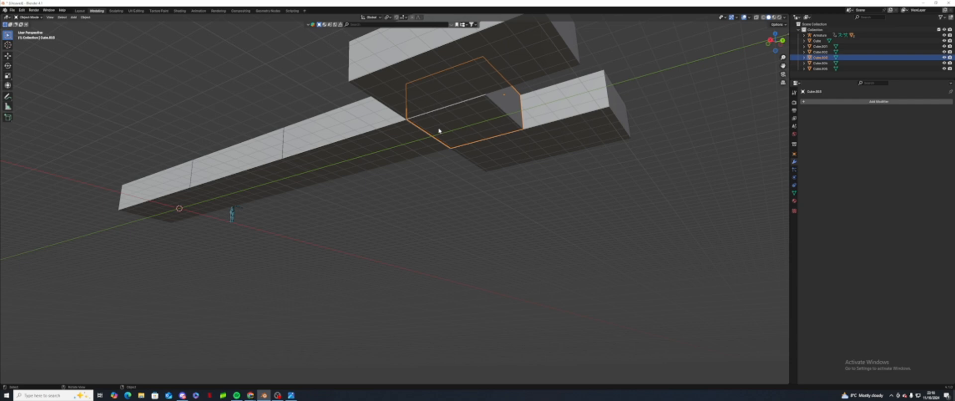
{"action": "key", "text": "ctrl+v"}
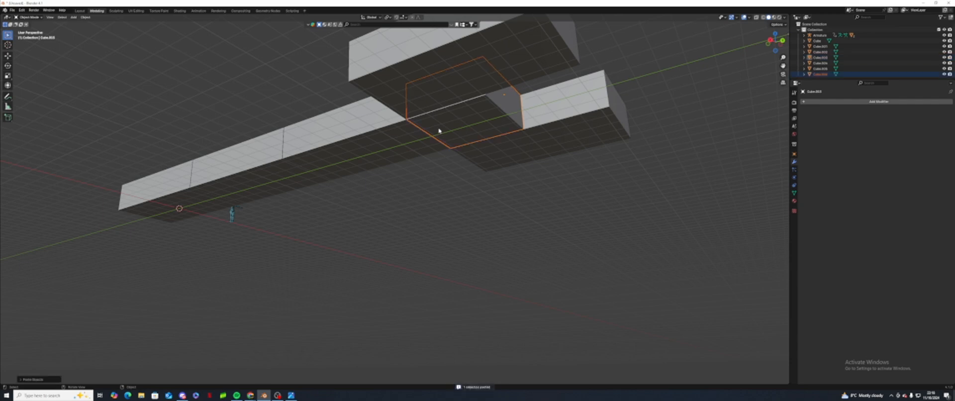
{"action": "key", "text": "s"}
{"action": "right_click", "coordinate": [439, 128]}
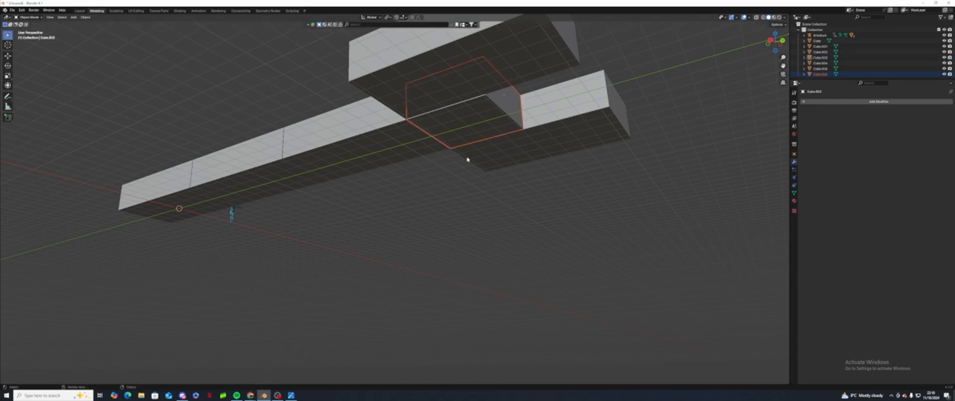
{"action": "key", "text": "g"}
{"action": "key", "text": "z"}
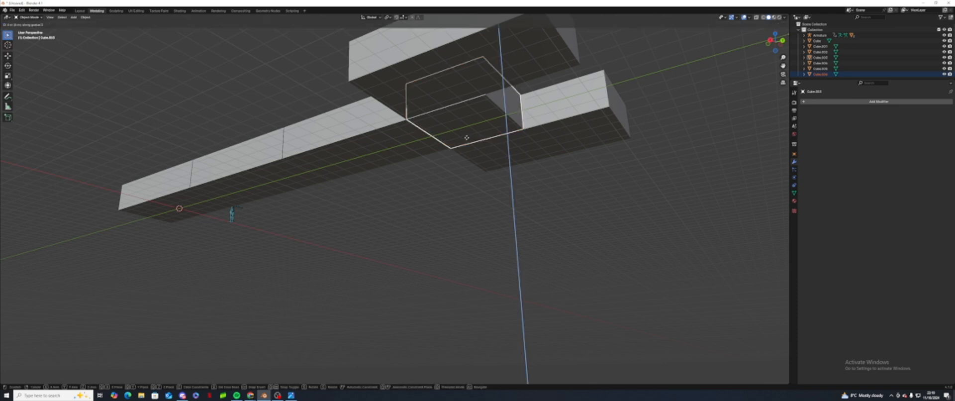
{"action": "left_click", "coordinate": [471, 192]}
{"action": "middle_click_drag", "start_coordinate": [471, 192], "coordinate": [507, 206]}
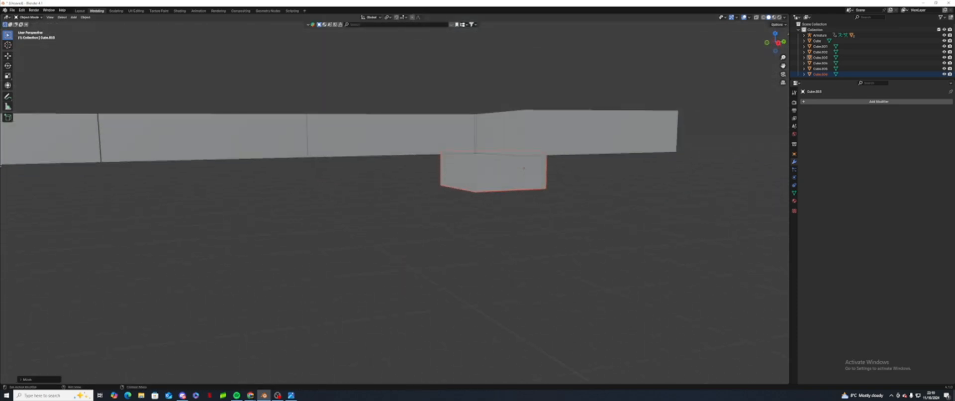
{"action": "middle_click_drag", "start_coordinate": [721, 210], "coordinate": [384, 145]}
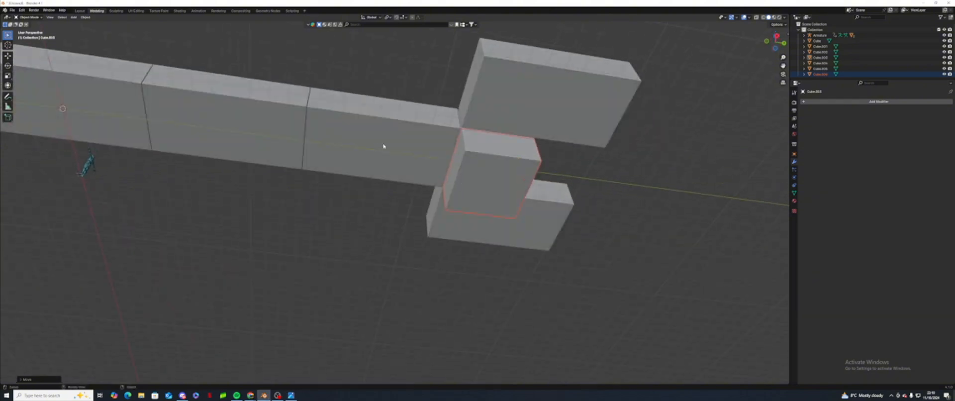
Step: Duplicate the hull block next to the crossbar and move the copy down along Z directly beneath it
{"action": "left_click", "coordinate": [429, 141]}
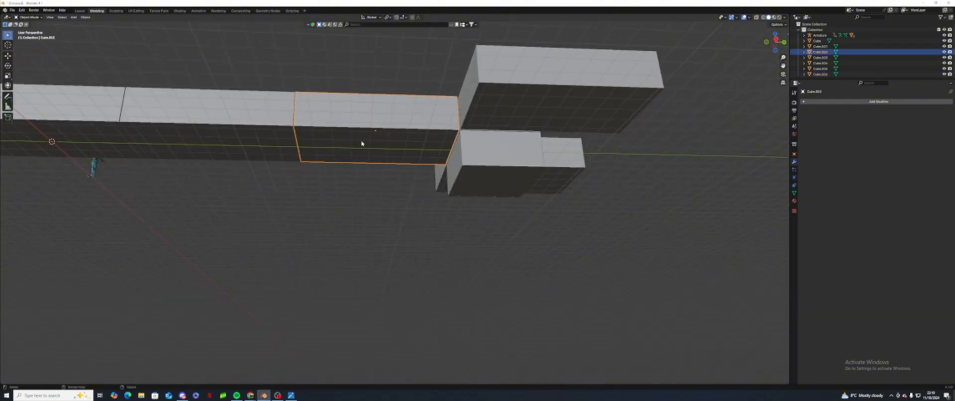
{"action": "key", "text": "ctrl+v"}
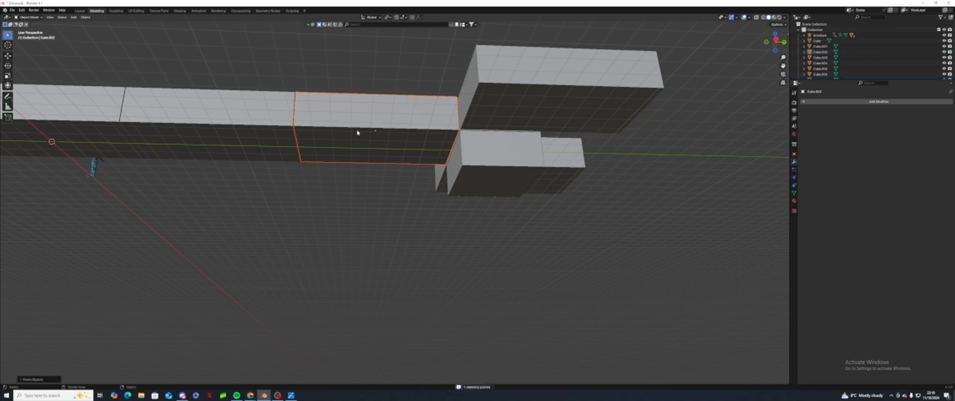
{"action": "key", "text": "g"}
{"action": "key", "text": "z"}
{"action": "left_click", "coordinate": [361, 172]}
Step: Duplicate the lower half-length block and move the copy along Y to the opposite end of the lower row
{"action": "middle_click_drag", "start_coordinate": [366, 178], "coordinate": [529, 190]}
{"action": "left_click", "coordinate": [512, 174]}
{"action": "key", "text": "ctrl+v"}
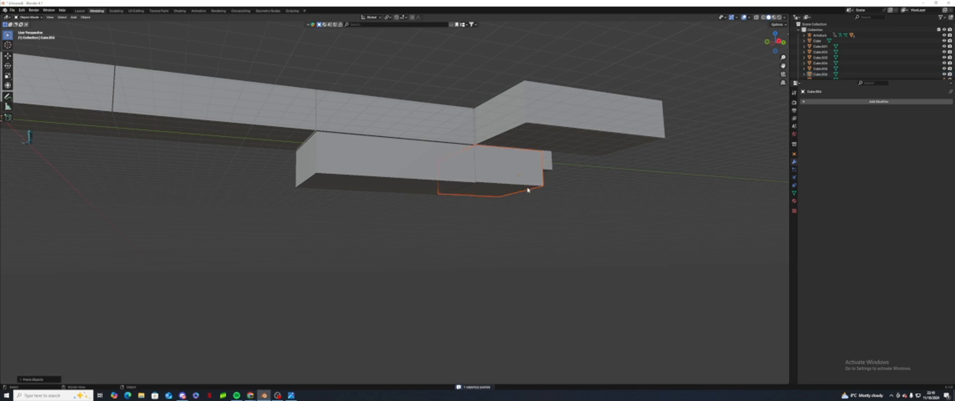
{"action": "key", "text": "g"}
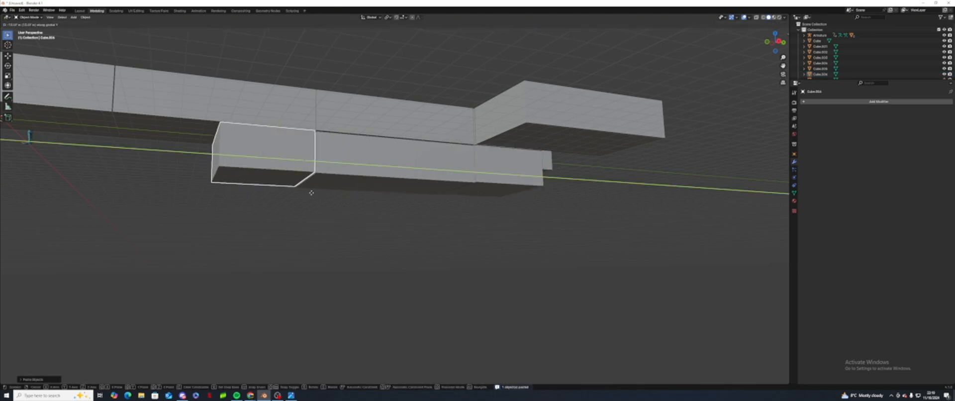
{"action": "left_click", "coordinate": [312, 192]}
Step: Duplicate the upper hull block nearest the crossbar and move the copy along X, well clear of the hull
{"action": "middle_click_drag", "start_coordinate": [314, 194], "coordinate": [399, 156]}
{"action": "left_click", "coordinate": [397, 167]}
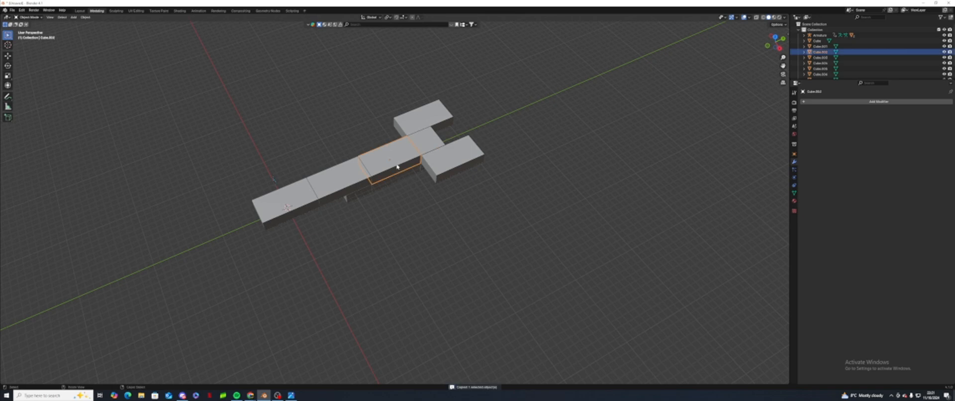
{"action": "key", "text": "ctrl+v"}
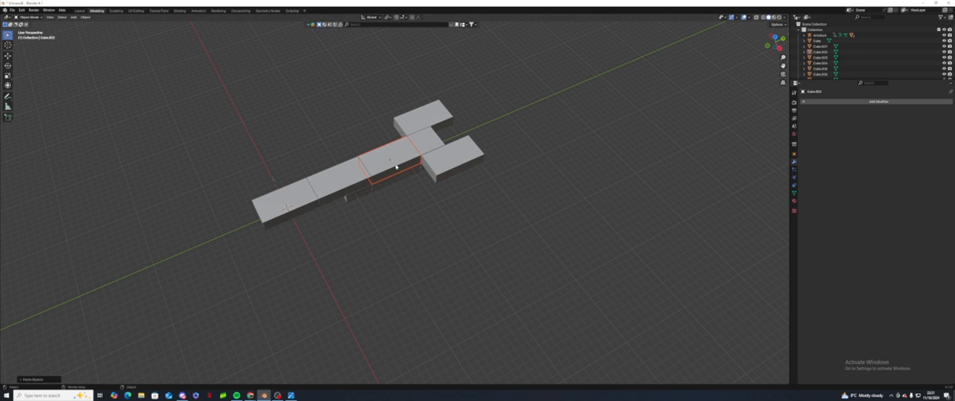
{"action": "key", "text": "g"}
{"action": "key", "text": "x"}
{"action": "left_click", "coordinate": [452, 264]}
{"action": "middle_click_drag", "start_coordinate": [451, 264], "coordinate": [463, 238]}
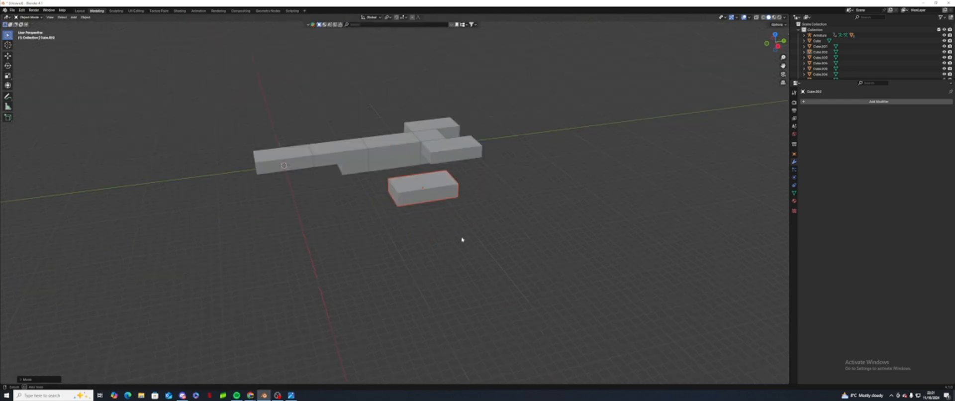
{"action": "scroll", "coordinate": [464, 233], "scroll_direction": "up", "scroll_amount": 4}
{"action": "mouse_move", "coordinate": [477, 215]}
{"action": "middle_mouse_down", "text": "shift"}
{"action": "mouse_move", "coordinate": [508, 209]}
{"action": "mouse_move", "coordinate": [454, 207]}
{"action": "mouse_move", "coordinate": [448, 221]}
{"action": "mouse_move", "coordinate": [379, 214]}
{"action": "mouse_move", "coordinate": [481, 202]}
{"action": "middle_mouse_up", "text": "shift"}
{"action": "scroll", "coordinate": [535, 205], "scroll_direction": "up", "scroll_amount": 1}
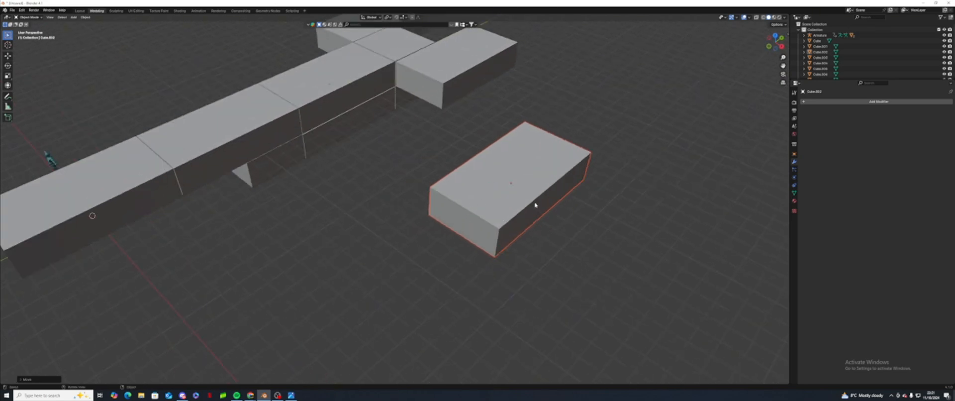
{"action": "middle_click_drag", "start_coordinate": [614, 207], "coordinate": [477, 180], "text": "shift"}
{"action": "left_click", "coordinate": [410, 180]}
{"action": "key", "text": "Delete"}
{"action": "middle_click_drag", "start_coordinate": [350, 183], "coordinate": [407, 207], "text": "shift"}
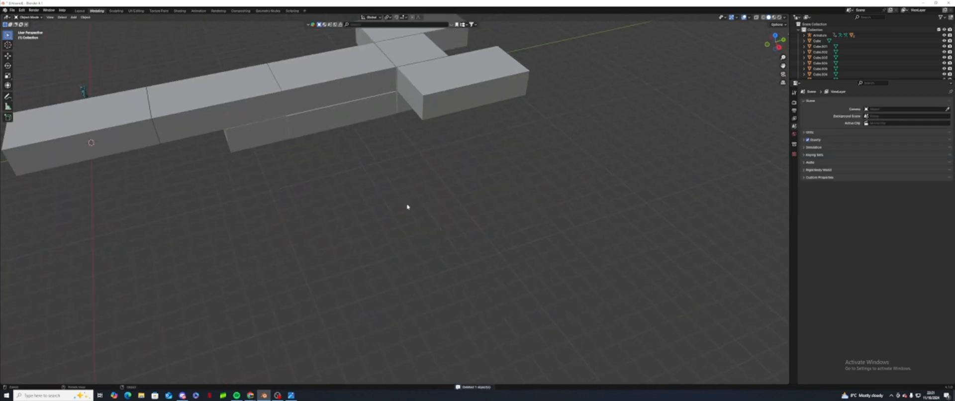
{"action": "key", "text": "ctrl+z"}
Step: Bevel the four long edges of the separate block with a flat chamfer
{"action": "scroll", "coordinate": [436, 210], "scroll_direction": "up", "scroll_amount": 3}
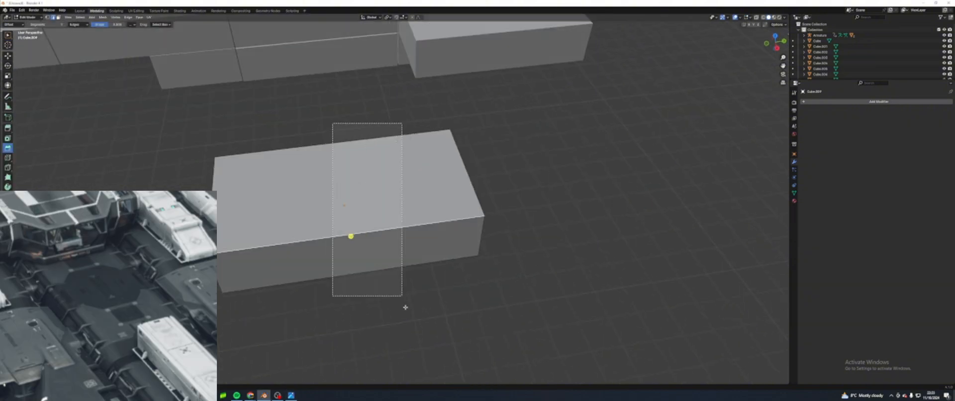
{"action": "middle_click_drag", "start_coordinate": [418, 294], "coordinate": [542, 185]}
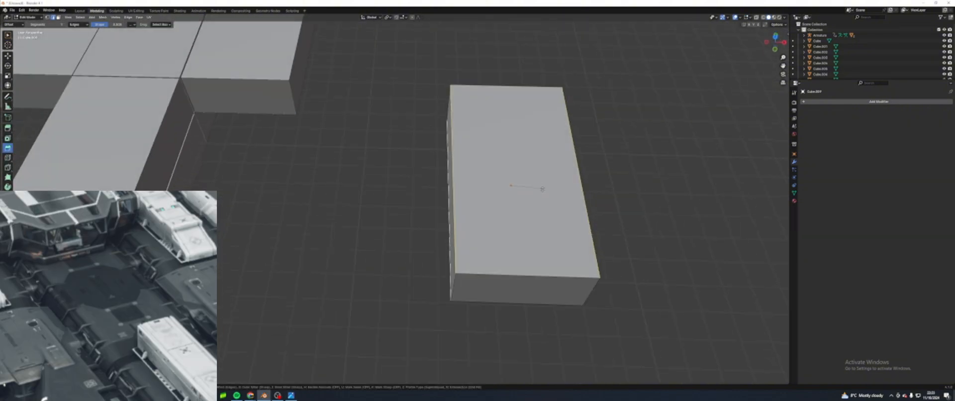
{"action": "key", "text": "ctrl+b"}
{"action": "left_click", "coordinate": [548, 198]}
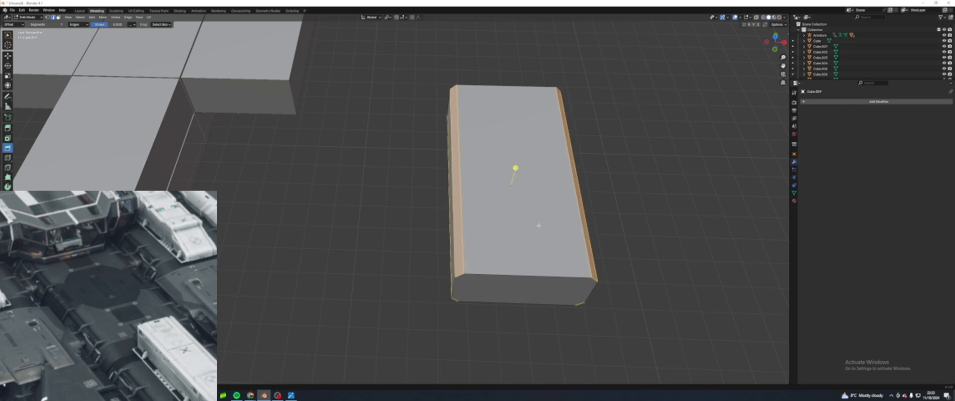
{"action": "middle_click_drag", "start_coordinate": [537, 222], "coordinate": [497, 203]}
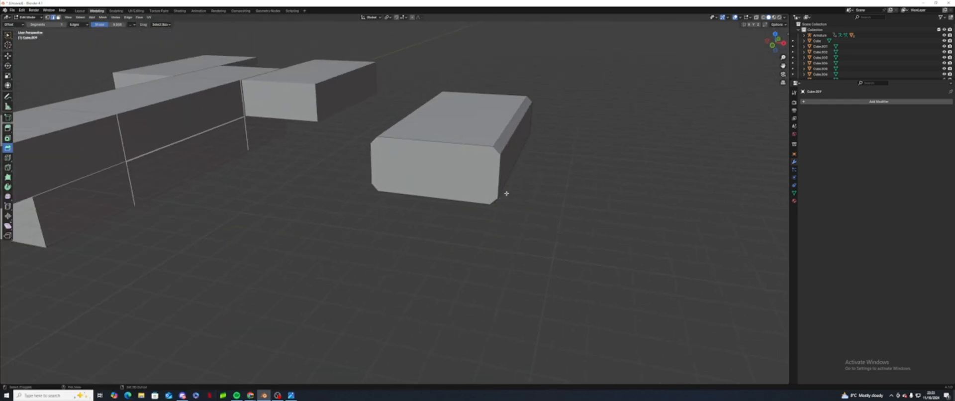
Step: Try beveling the edges around both ends of the separate block, and undo both the end and long-edge bevels
{"action": "left_click", "coordinate": [424, 179]}
{"action": "left_click", "coordinate": [526, 119]}
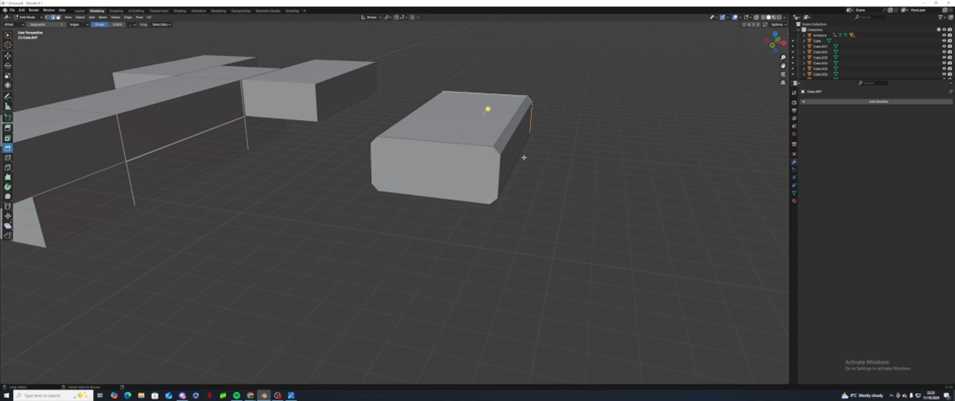
{"action": "left_click", "coordinate": [463, 146], "text": "shift"}
{"action": "key", "text": "ctrl+b"}
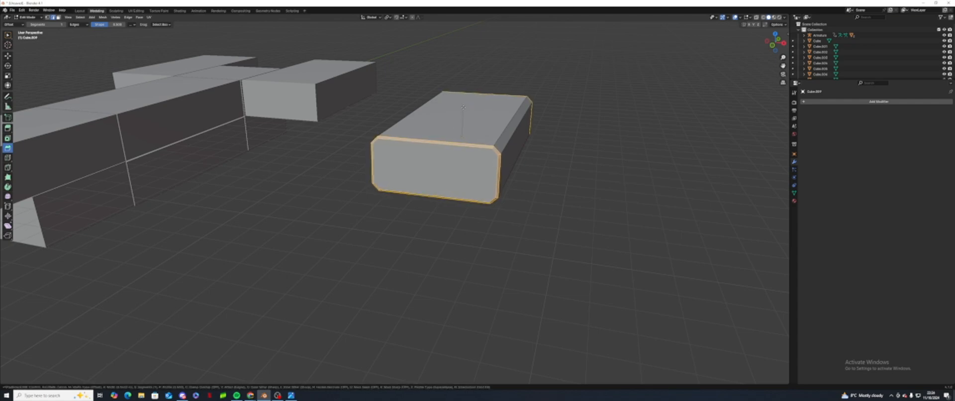
{"action": "left_click", "coordinate": [464, 108]}
{"action": "scroll", "coordinate": [502, 144], "scroll_direction": "up", "scroll_amount": 3}
{"action": "middle_click_drag", "start_coordinate": [579, 181], "coordinate": [517, 204]}
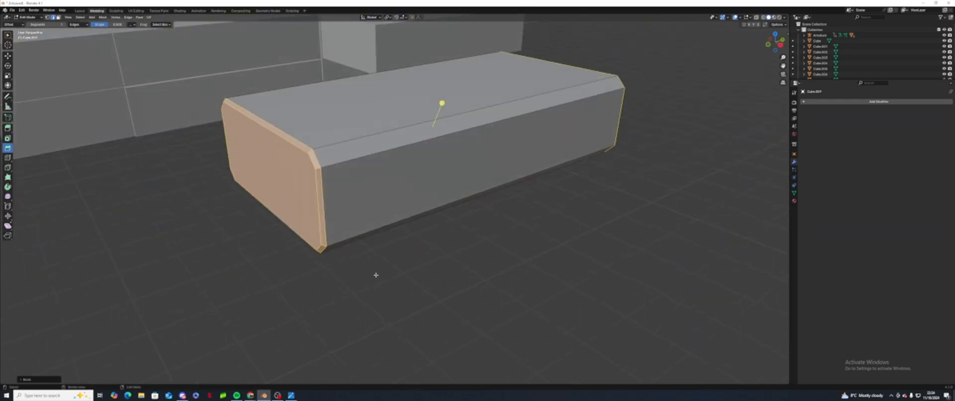
{"action": "left_click", "coordinate": [422, 288]}
{"action": "key", "text": "ctrl+z"}
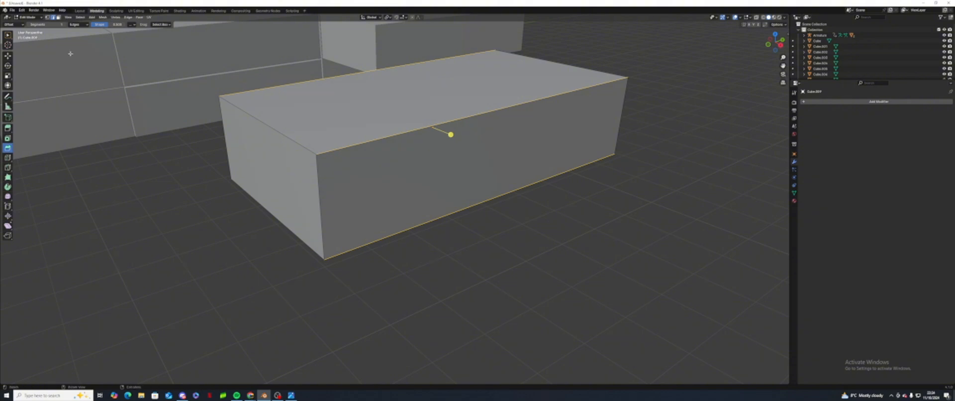
Step: Bevel the separate block's four long edges with several segments to make rounded corners
{"action": "left_click_drag", "start_coordinate": [451, 135], "coordinate": [458, 145]}
{"action": "left_click", "coordinate": [441, 220]}
{"action": "middle_click_drag", "start_coordinate": [441, 220], "coordinate": [460, 195]}
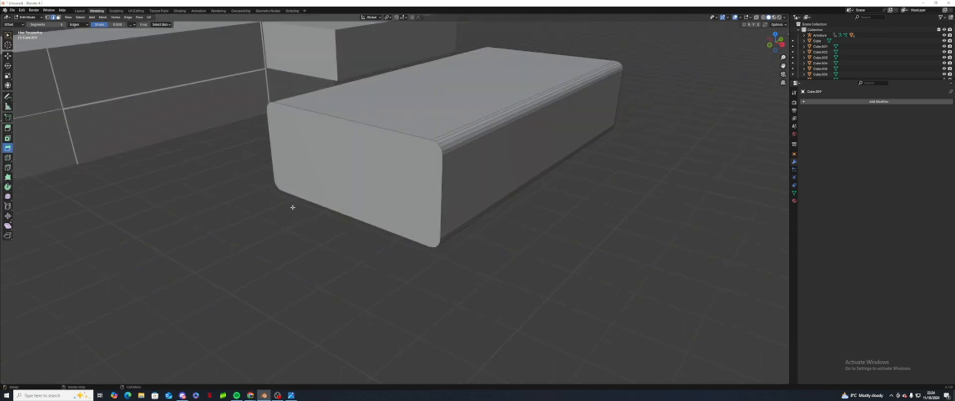
Step: Select the rounded block's front end face and extrude it slightly outward
{"action": "left_click", "coordinate": [416, 188]}
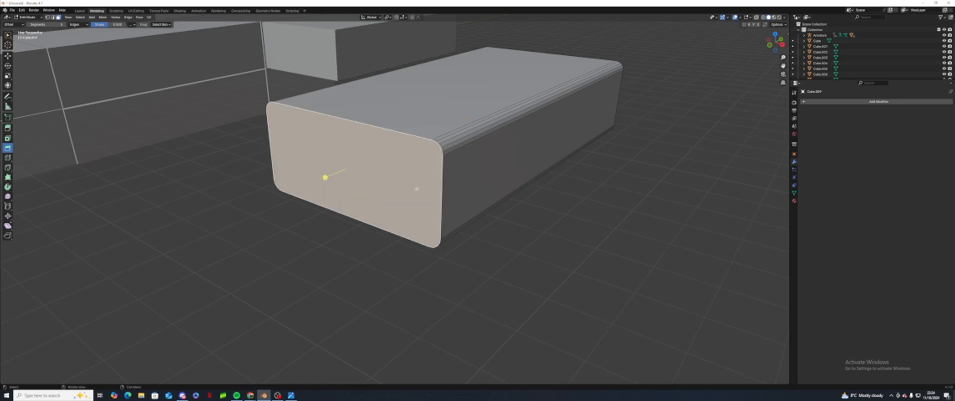
{"action": "left_click", "coordinate": [10, 56]}
{"action": "middle_click_drag", "start_coordinate": [410, 162], "coordinate": [318, 233]}
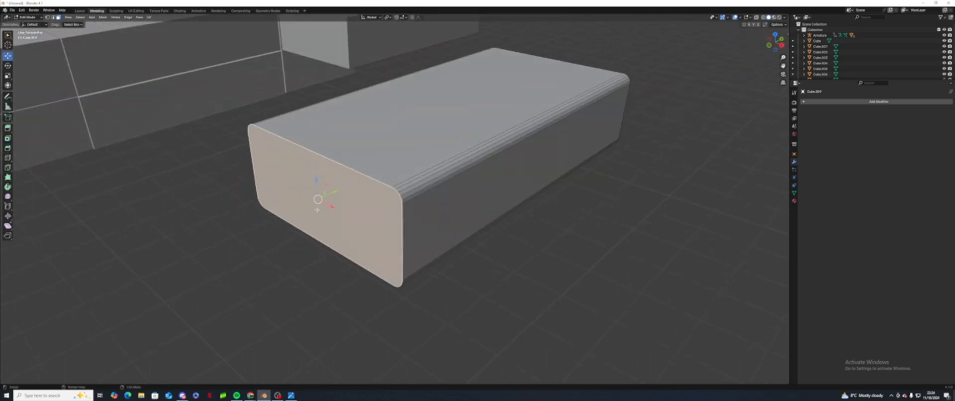
{"action": "key", "text": "KP_7"}
{"action": "middle_click_drag", "start_coordinate": [420, 281], "coordinate": [329, 144], "text": "shift"}
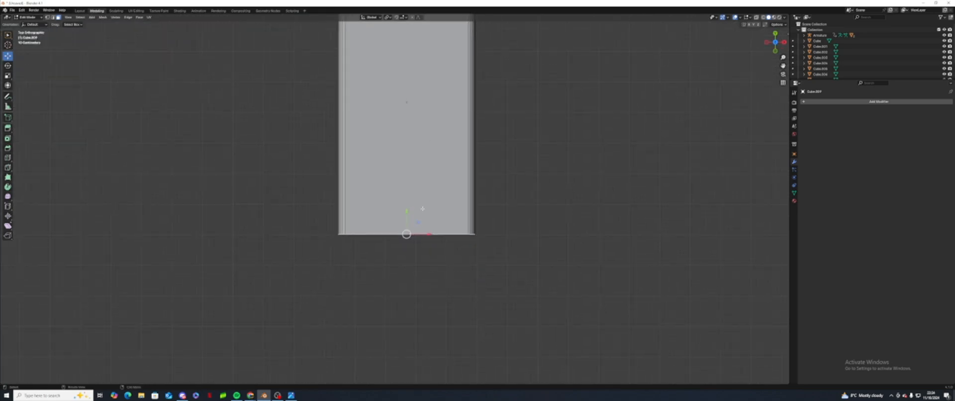
{"action": "key", "text": "r"}
{"action": "left_click", "coordinate": [417, 213]}
{"action": "key", "text": "ctrl+z"}
{"action": "key", "text": "e"}
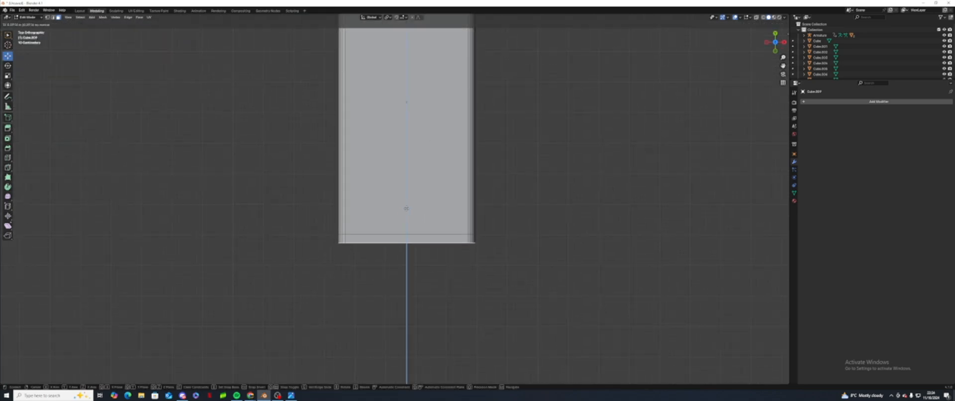
{"action": "left_click", "coordinate": [406, 207]}
Step: Select the opposite end face of the rounded block and extrude it slightly outward as well
{"action": "middle_click_drag", "start_coordinate": [407, 208], "coordinate": [460, 126]}
{"action": "left_click", "coordinate": [447, 165]}
{"action": "key", "text": "KP_7"}
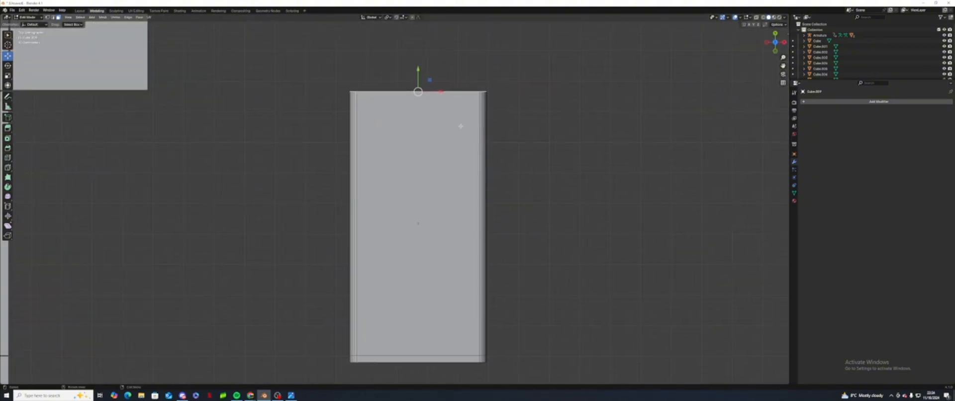
{"action": "key", "text": "e"}
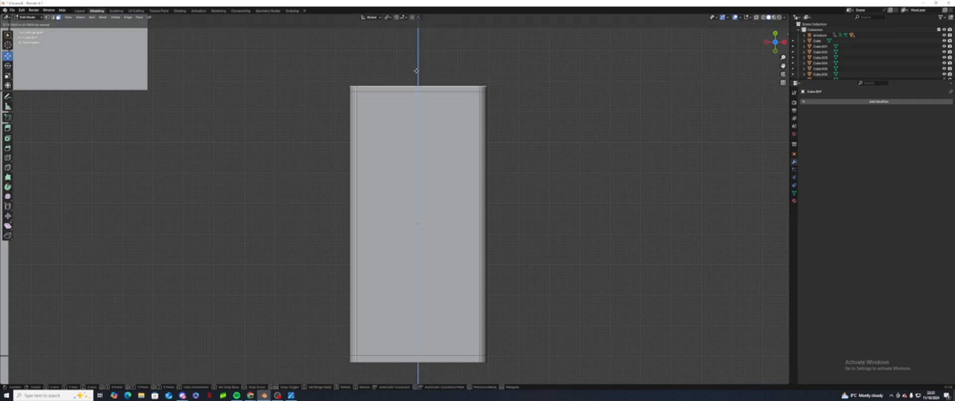
{"action": "left_click", "coordinate": [571, 151]}
Step: Try to inset the rounded block's end face
{"action": "middle_click_drag", "start_coordinate": [571, 152], "coordinate": [495, 177]}
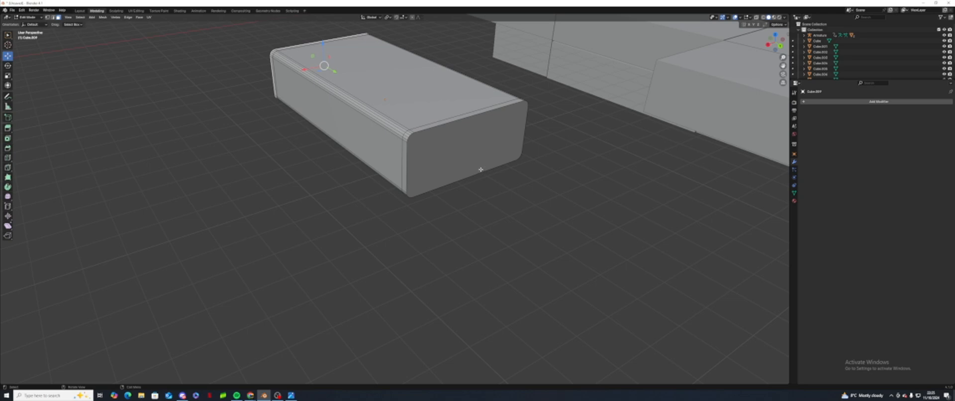
{"action": "left_click", "coordinate": [480, 159]}
{"action": "middle_click_drag", "start_coordinate": [469, 177], "coordinate": [376, 256]}
{"action": "key", "text": "i"}
{"action": "left_click", "coordinate": [537, 157]}
{"action": "key", "text": "ctrl+z"}
{"action": "key", "text": "ctrl+z"}
Step: Add a loop cut across the middle of the rounded block and select the block's entire mesh
{"action": "left_click", "coordinate": [8, 158]}
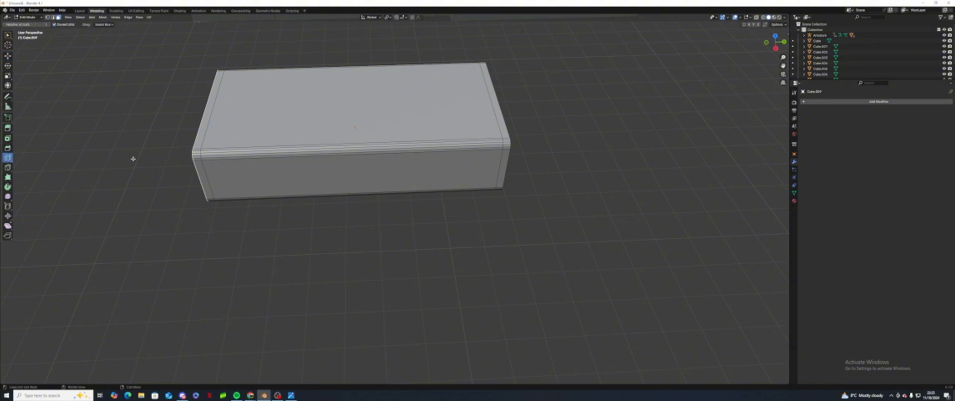
{"action": "left_click", "coordinate": [189, 190]}
{"action": "left_click", "coordinate": [58, 18]}
{"action": "key", "text": "a"}
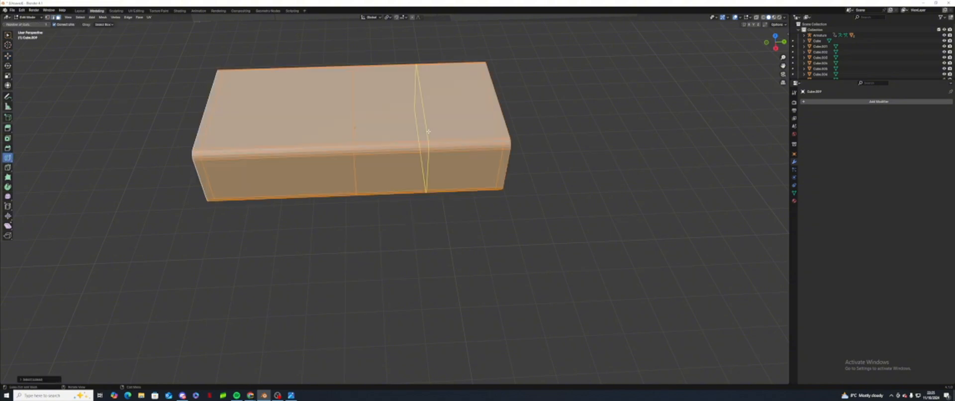
Step: Delete all faces of the rounded block on one side of its middle loop cut, including the leftover end cap
{"action": "left_click", "coordinate": [233, 137]}
{"action": "key", "text": "ctrl+z"}
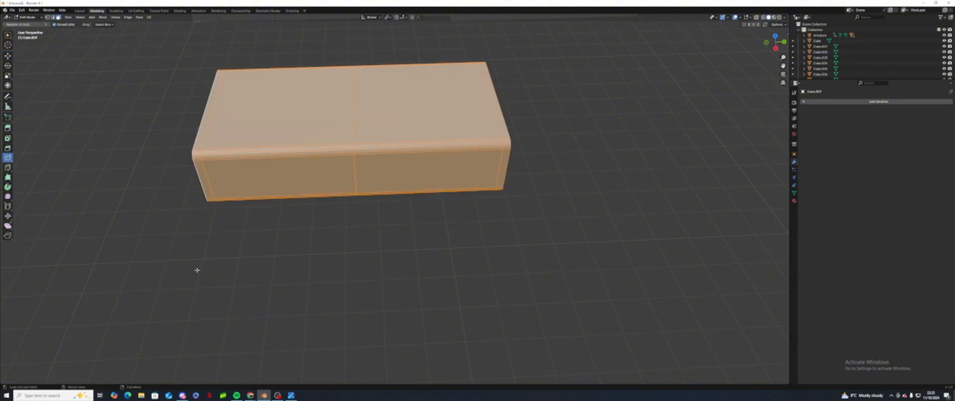
{"action": "left_click", "coordinate": [8, 55]}
{"action": "left_click", "coordinate": [386, 223]}
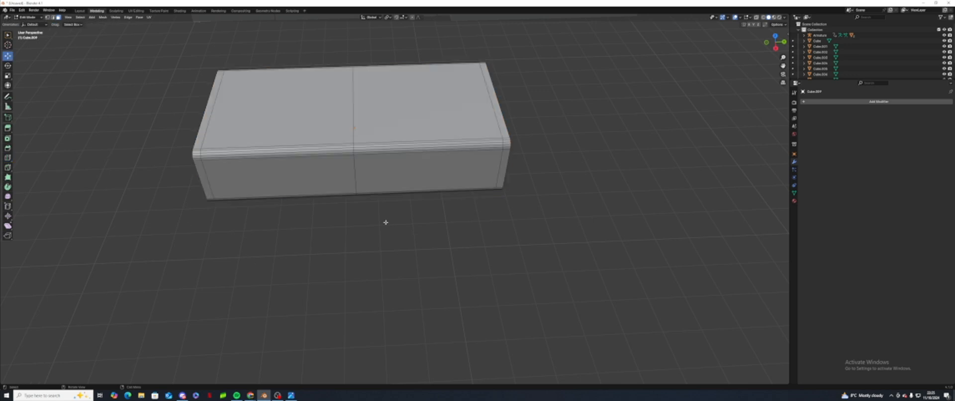
{"action": "left_click", "coordinate": [421, 142], "text": "alt"}
{"action": "key", "text": "x"}
{"action": "left_click", "coordinate": [423, 198]}
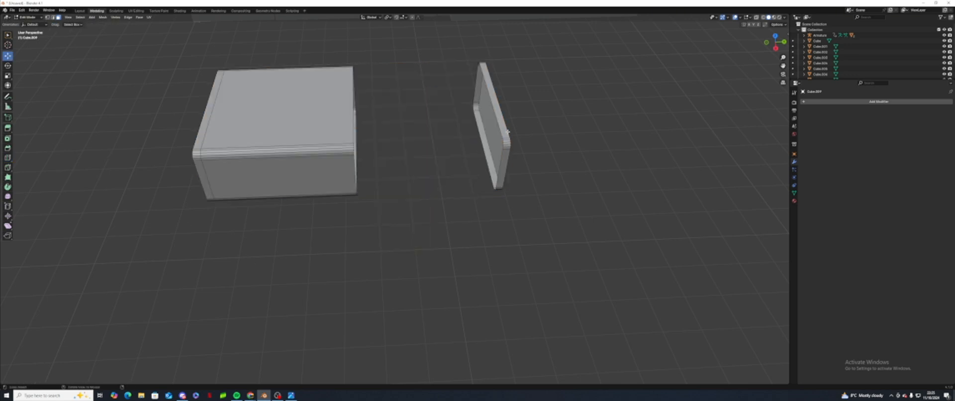
{"action": "left_click", "coordinate": [507, 131], "text": "alt"}
{"action": "key", "text": "x"}
{"action": "left_click", "coordinate": [510, 153]}
{"action": "left_click", "coordinate": [497, 132]}
{"action": "key", "text": "x"}
{"action": "left_click", "coordinate": [497, 132]}
{"action": "middle_click_drag", "start_coordinate": [499, 167], "coordinate": [507, 186]}
Step: Add a Mirror modifier to the half block and mirror it across the Y axis only
{"action": "left_click", "coordinate": [865, 102]}
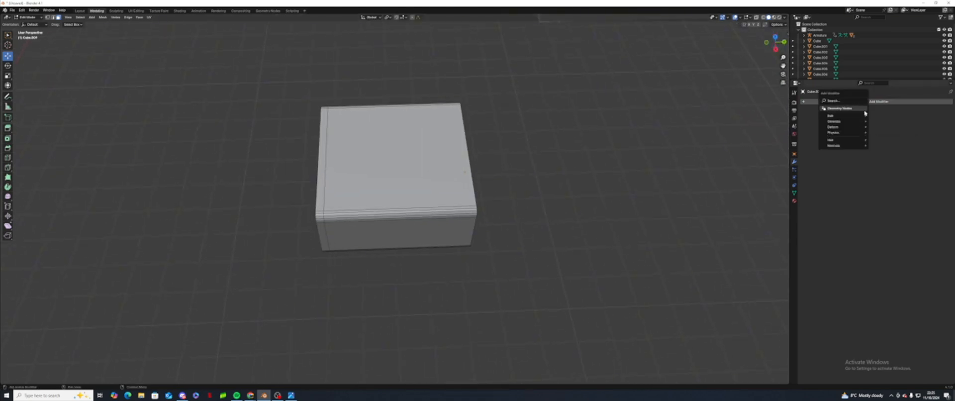
{"action": "mouse_move", "coordinate": [863, 121]}
{"action": "left_click", "coordinate": [898, 164]}
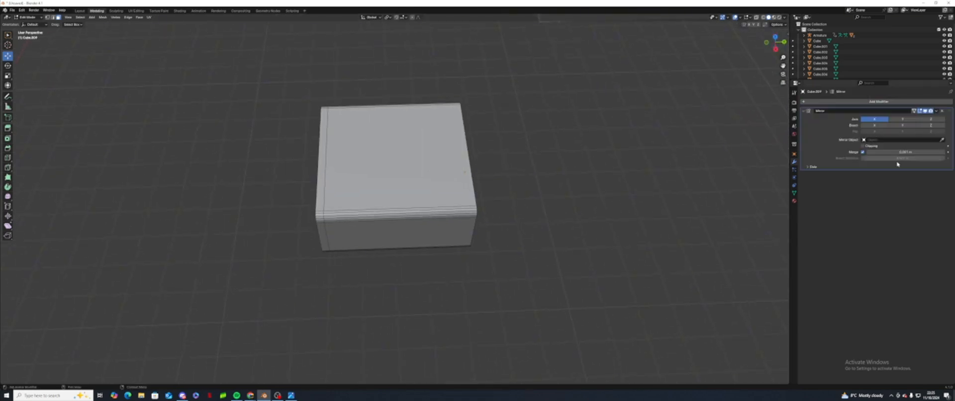
{"action": "left_click", "coordinate": [902, 120]}
{"action": "left_click", "coordinate": [876, 119]}
Step: Scale down the block's end face to give the mirrored ends a tapered edge
{"action": "middle_click_drag", "start_coordinate": [586, 280], "coordinate": [381, 213]}
{"action": "left_click", "coordinate": [382, 212]}
{"action": "key", "text": "s"}
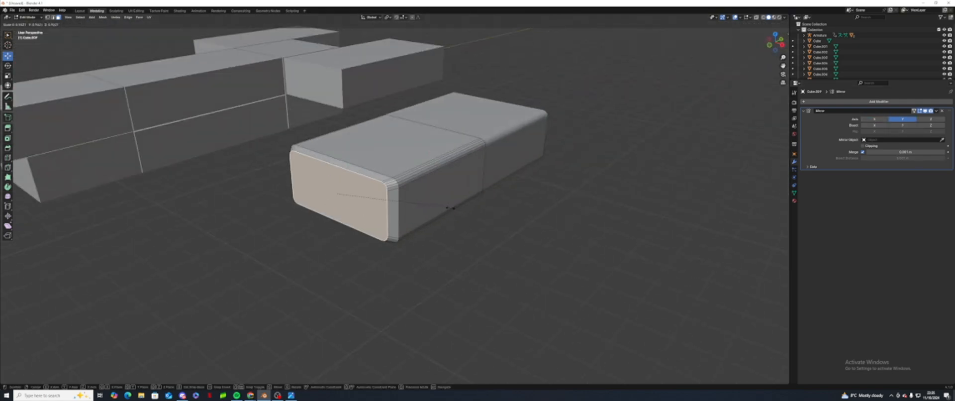
{"action": "left_click", "coordinate": [522, 224]}
{"action": "middle_click_drag", "start_coordinate": [522, 224], "coordinate": [580, 299]}
{"action": "left_click", "coordinate": [559, 308]}
Step: Add three evenly spaced loop cuts across the editable half of the block
{"action": "middle_click_drag", "start_coordinate": [497, 302], "coordinate": [472, 279]}
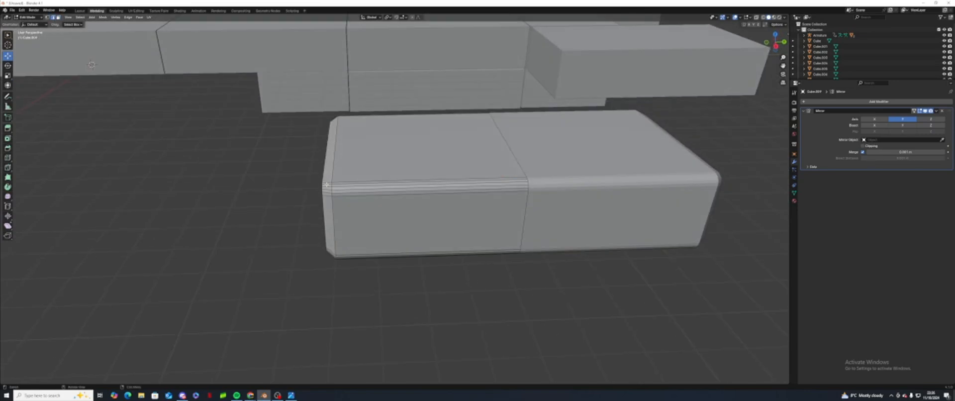
{"action": "left_click", "coordinate": [8, 157]}
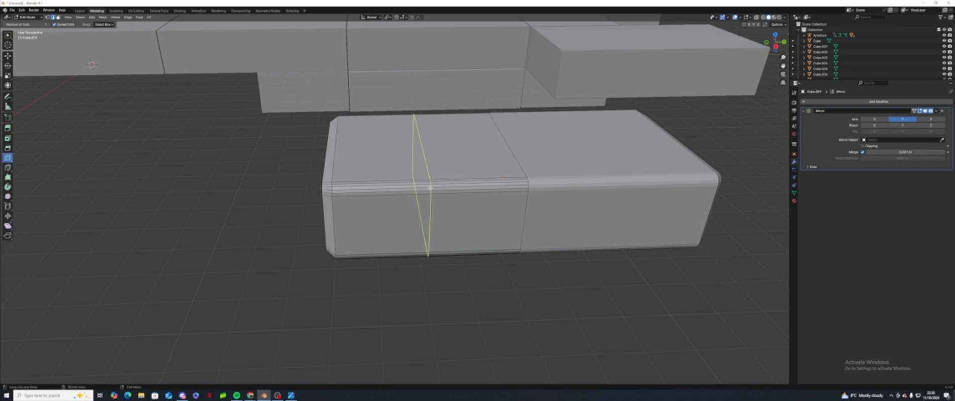
{"action": "left_click", "coordinate": [430, 188]}
{"action": "left_click", "coordinate": [367, 192]}
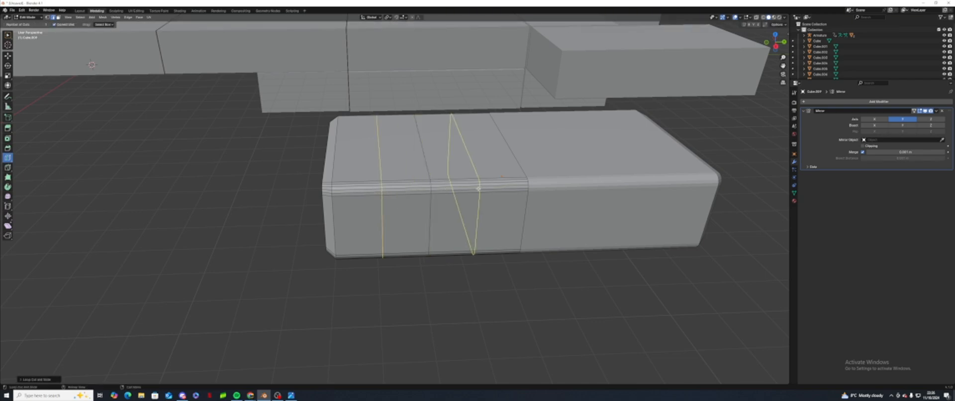
{"action": "left_click", "coordinate": [460, 191]}
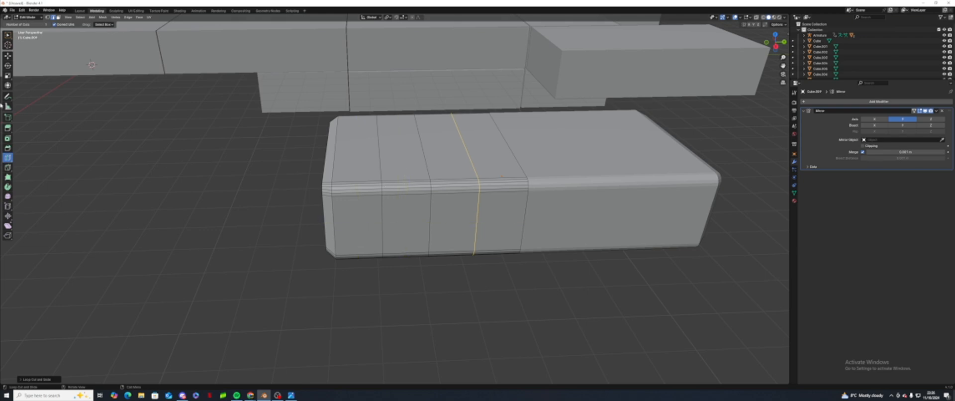
Step: Try to bevel the first two cross loops one at a time
{"action": "left_click", "coordinate": [8, 147]}
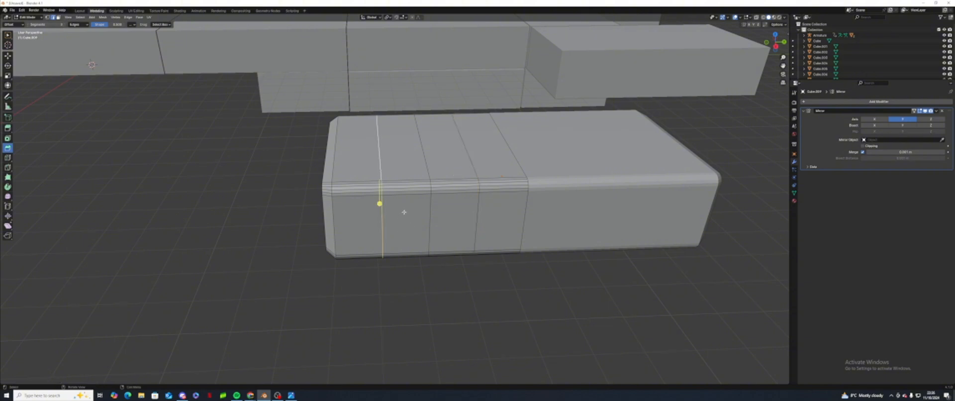
{"action": "middle_click_drag", "start_coordinate": [405, 208], "coordinate": [389, 209]}
{"action": "left_click_drag", "start_coordinate": [388, 209], "coordinate": [400, 208]}
{"action": "scroll", "coordinate": [448, 212], "scroll_direction": "up", "scroll_amount": 5}
{"action": "left_click", "coordinate": [493, 221], "text": "alt"}
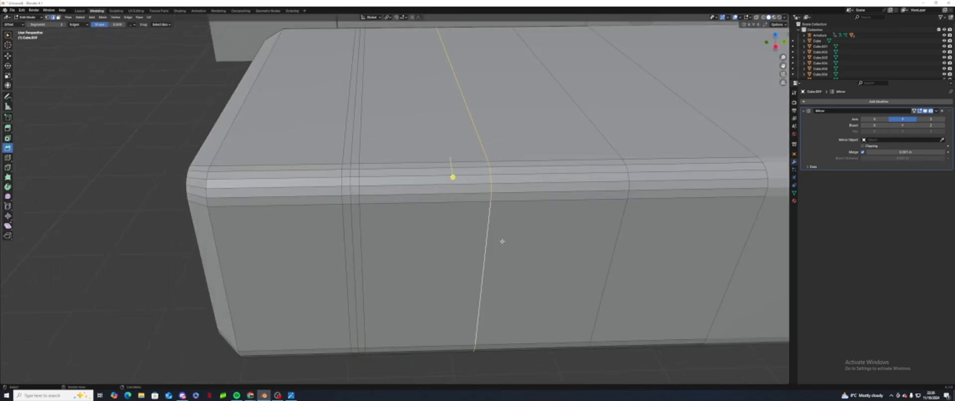
{"action": "key", "text": "ctrl+b"}
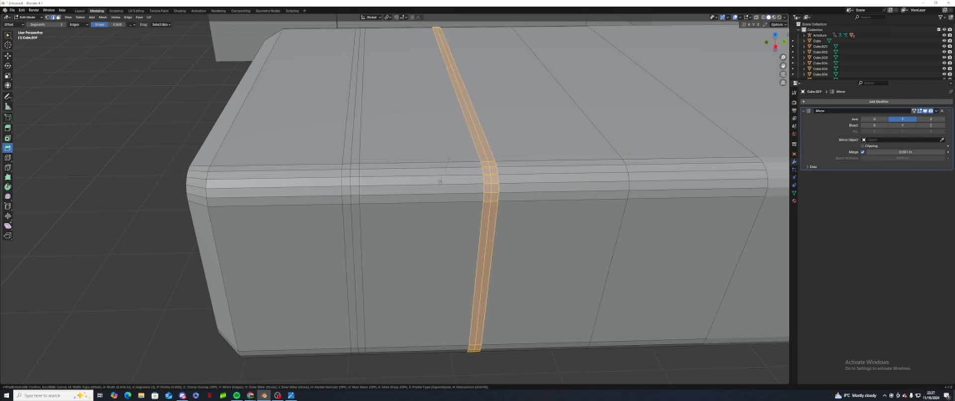
{"action": "left_click", "coordinate": [440, 181]}
{"action": "middle_click_drag", "start_coordinate": [442, 181], "coordinate": [490, 155]}
{"action": "left_click", "coordinate": [652, 283]}
{"action": "middle_click_drag", "start_coordinate": [652, 284], "coordinate": [606, 262]}
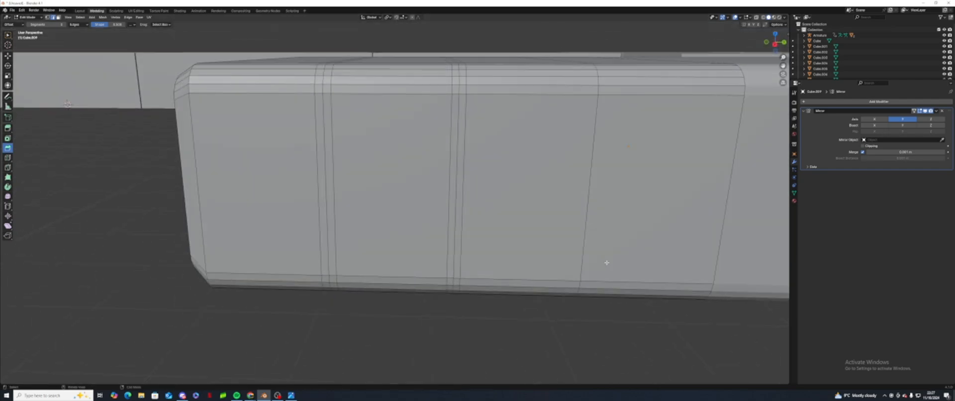
{"action": "key", "text": "ctrl+z"}
{"action": "key", "text": "ctrl+z"}
{"action": "scroll", "coordinate": [515, 301], "scroll_direction": "down", "scroll_amount": 4}
{"action": "key", "text": "ctrl+z"}
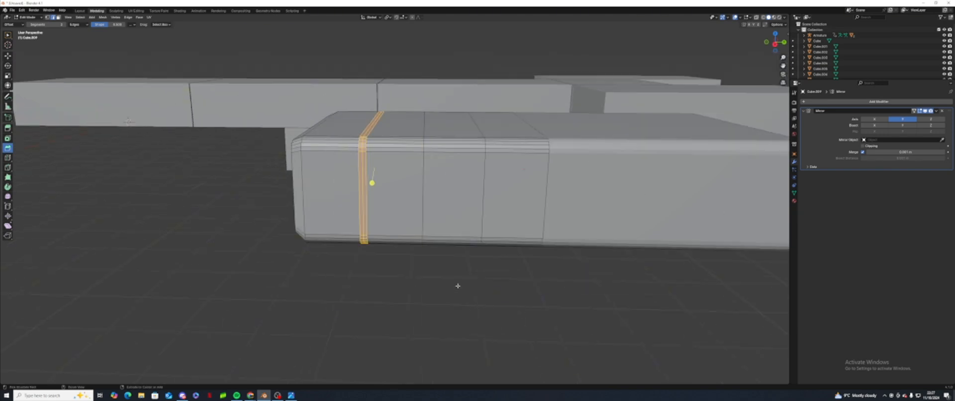
Step: Select all three cross loops and bevel them together into narrow bands of equal width
{"action": "left_click", "coordinate": [423, 196], "text": "alt+shift"}
{"action": "left_click", "coordinate": [483, 197], "text": "alt+shift"}
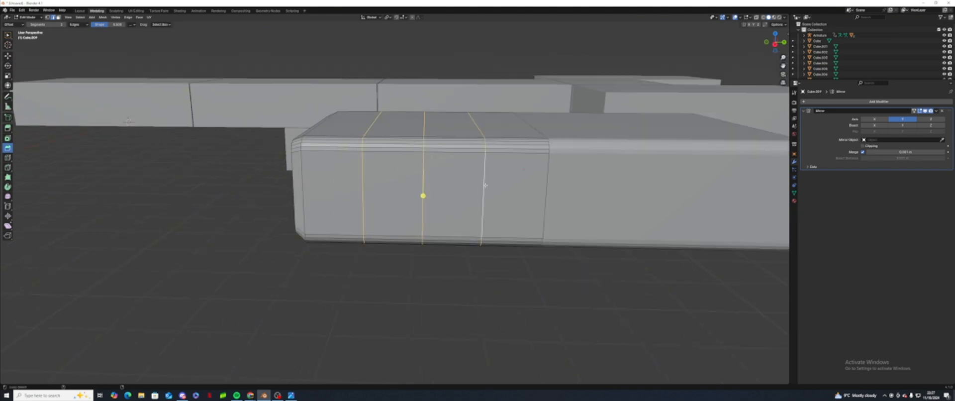
{"action": "key", "text": "ctrl+b"}
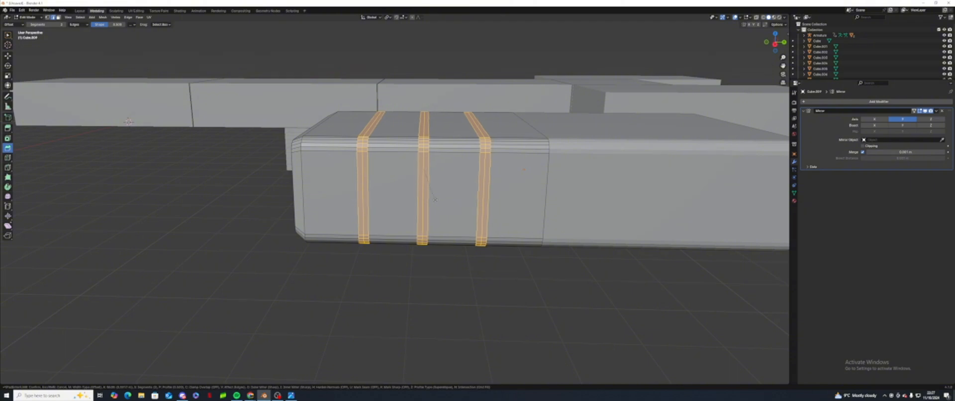
{"action": "left_click", "coordinate": [436, 196]}
{"action": "left_click", "coordinate": [430, 307]}
Step: Try to extrude the rounded corner faces of the band nearest the end diagonally outward in front view
{"action": "middle_click_drag", "start_coordinate": [400, 283], "coordinate": [419, 309]}
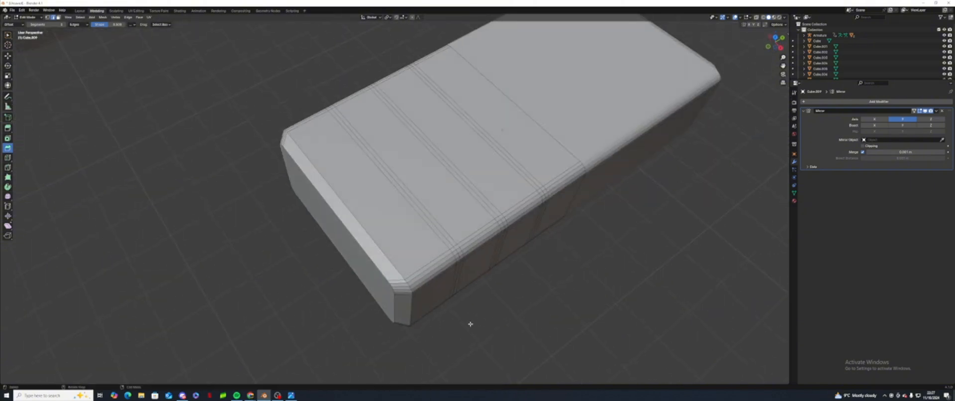
{"action": "middle_click_drag", "start_coordinate": [470, 323], "coordinate": [558, 264]}
{"action": "middle_click_drag", "start_coordinate": [610, 215], "coordinate": [499, 158]}
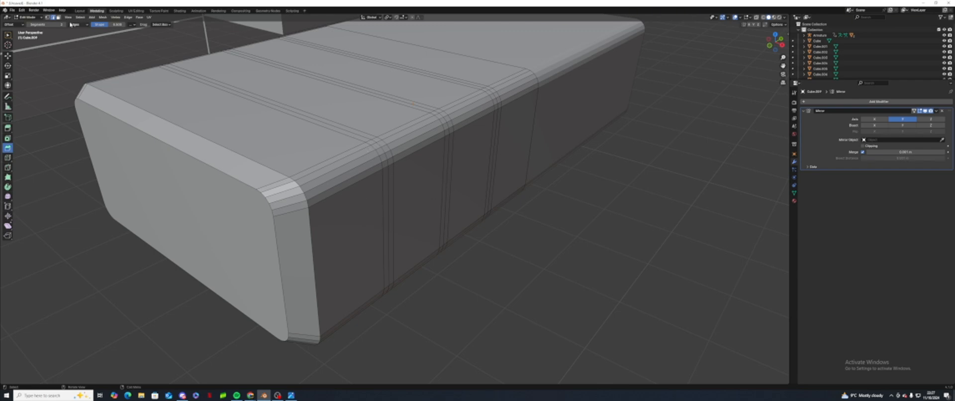
{"action": "key", "text": "ctrl+z"}
{"action": "middle_click_drag", "start_coordinate": [389, 148], "coordinate": [369, 176]}
{"action": "left_click", "coordinate": [8, 55]}
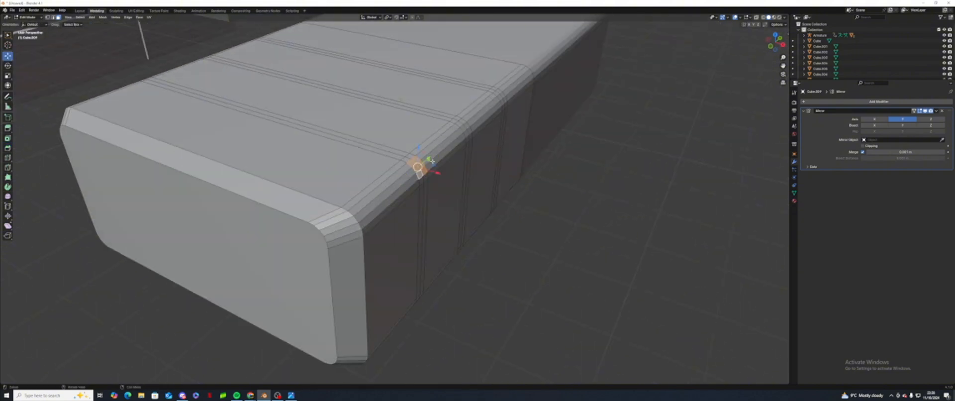
{"action": "key", "text": "KP_1"}
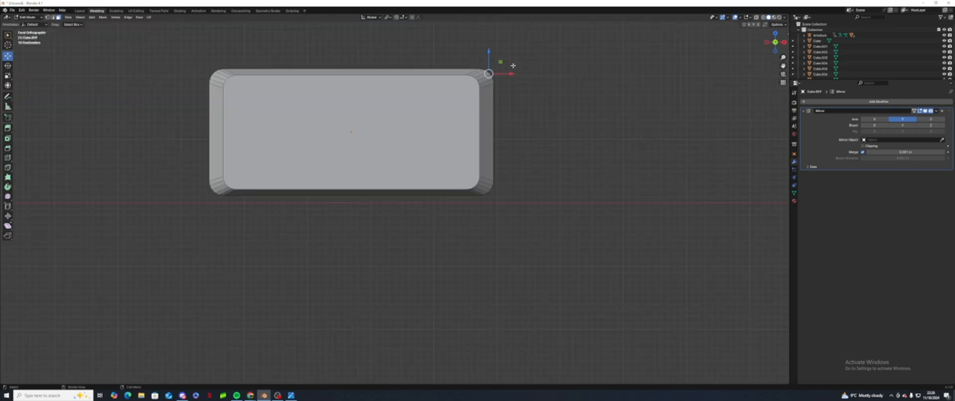
{"action": "key", "text": "e"}
{"action": "left_click", "coordinate": [521, 62]}
Step: Try to scale the extruded corner face along the X axis
{"action": "middle_click_drag", "start_coordinate": [523, 70], "coordinate": [467, 133]}
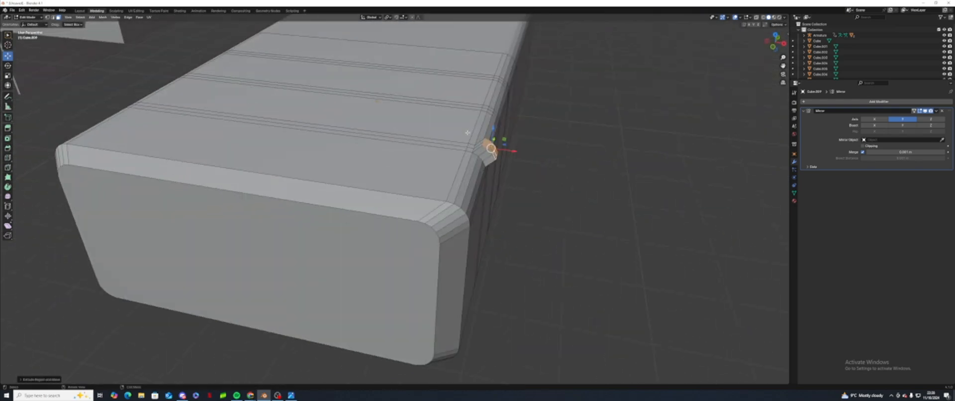
{"action": "key", "text": "KP_1"}
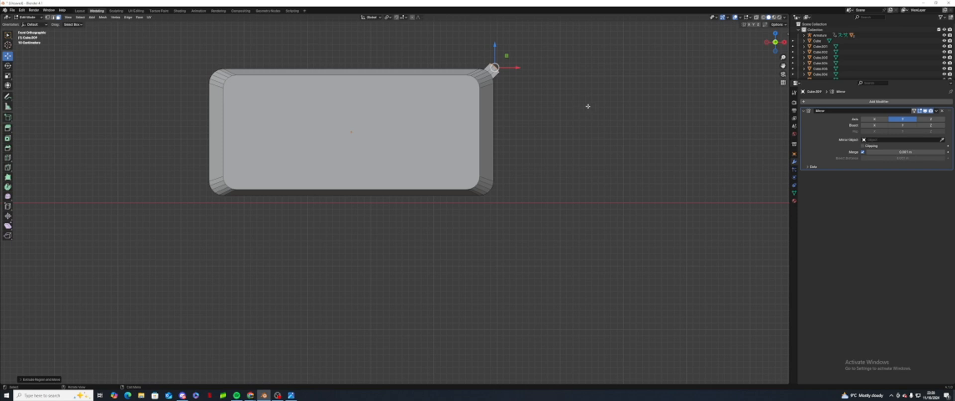
{"action": "key", "text": "s"}
{"action": "key", "text": "x"}
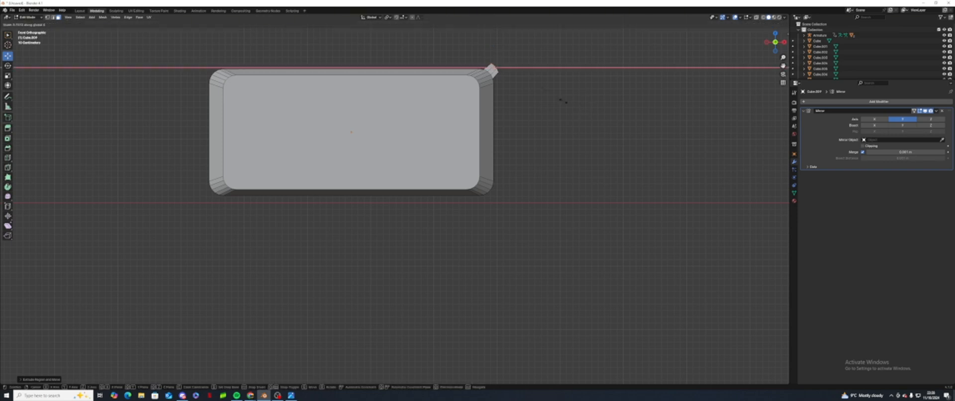
{"action": "left_click", "coordinate": [517, 74]}
{"action": "middle_click_drag", "start_coordinate": [517, 75], "coordinate": [529, 120]}
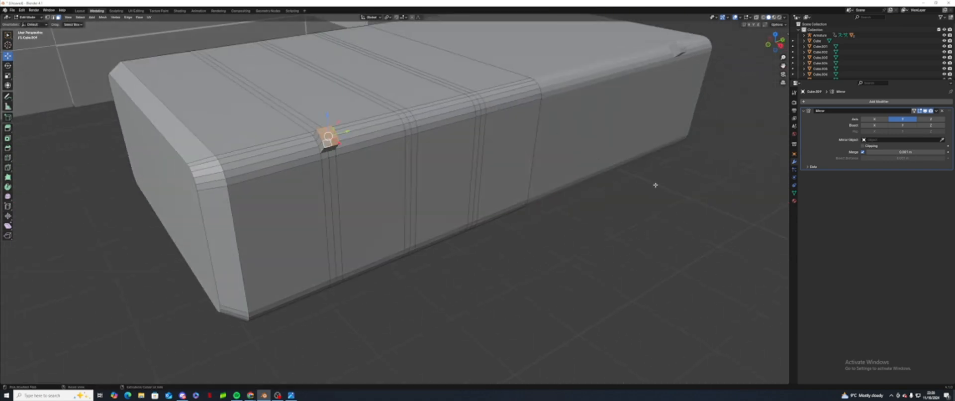
{"action": "left_click", "coordinate": [624, 204]}
Step: Add a lengthwise loop cut down the middle of the block's top and bottom faces
{"action": "middle_click_drag", "start_coordinate": [598, 228], "coordinate": [632, 225]}
{"action": "scroll", "coordinate": [375, 241], "scroll_direction": "down", "scroll_amount": 4}
{"action": "middle_click_drag", "start_coordinate": [375, 241], "coordinate": [421, 205]}
{"action": "left_click", "coordinate": [8, 158]}
{"action": "left_click", "coordinate": [375, 188]}
{"action": "key", "text": "ctrl+z"}
{"action": "left_click", "coordinate": [393, 205]}
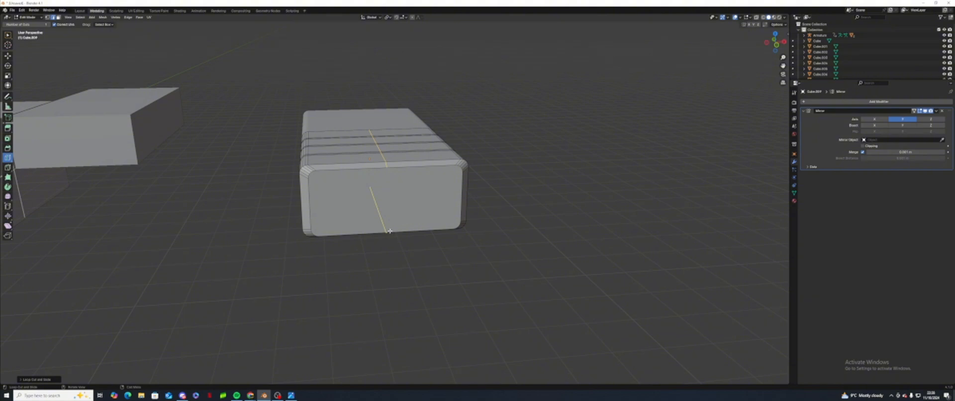
{"action": "middle_click_drag", "start_coordinate": [329, 282], "coordinate": [333, 219]}
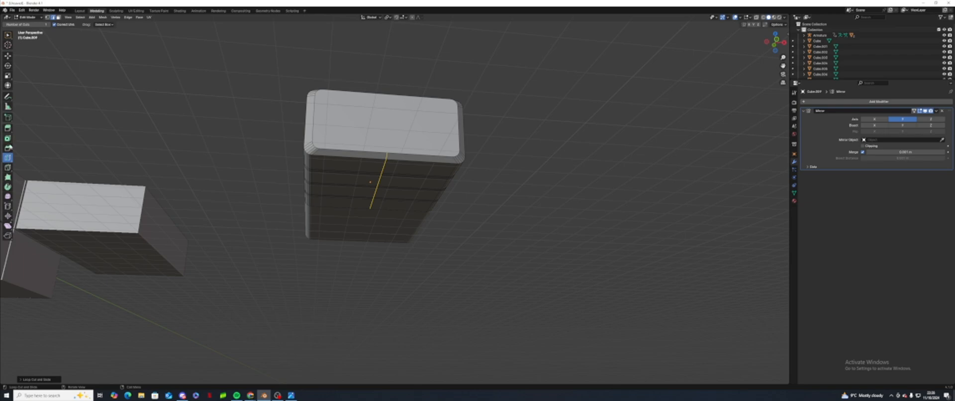
Step: Knife a vertical cut down the middle of the end face, joining the ends of the lengthwise loop
{"action": "left_click", "coordinate": [8, 167]}
{"action": "middle_click_drag", "start_coordinate": [387, 152], "coordinate": [401, 48]}
{"action": "left_click", "coordinate": [360, 45]}
{"action": "left_click", "coordinate": [359, 184]}
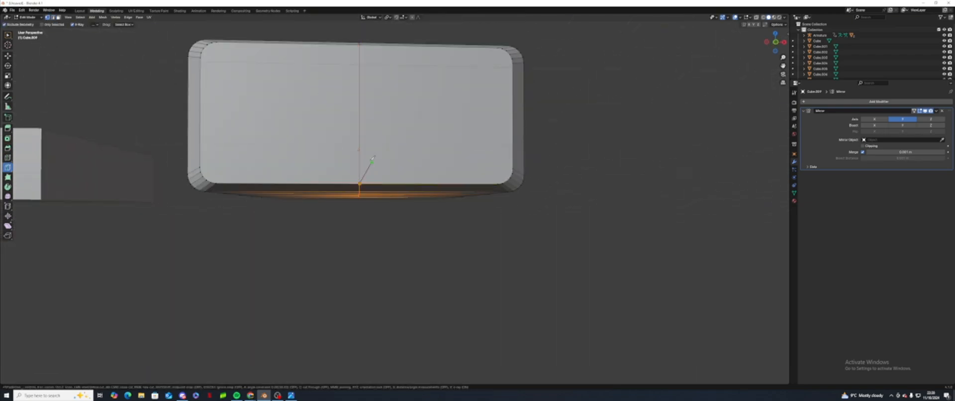
{"action": "key", "text": "Return"}
{"action": "mouse_move", "coordinate": [373, 167]}
{"action": "middle_mouse_down"}
{"action": "mouse_move", "coordinate": [398, 152]}
{"action": "mouse_move", "coordinate": [404, 167]}
{"action": "middle_mouse_up"}
{"action": "scroll", "coordinate": [635, 188], "scroll_direction": "down", "scroll_amount": 2}
Step: Delete all faces on one side of the block's lengthwise centre line
{"action": "left_click", "coordinate": [59, 17]}
{"action": "middle_click_drag", "start_coordinate": [567, 199], "coordinate": [560, 249]}
{"action": "left_click", "coordinate": [8, 56]}
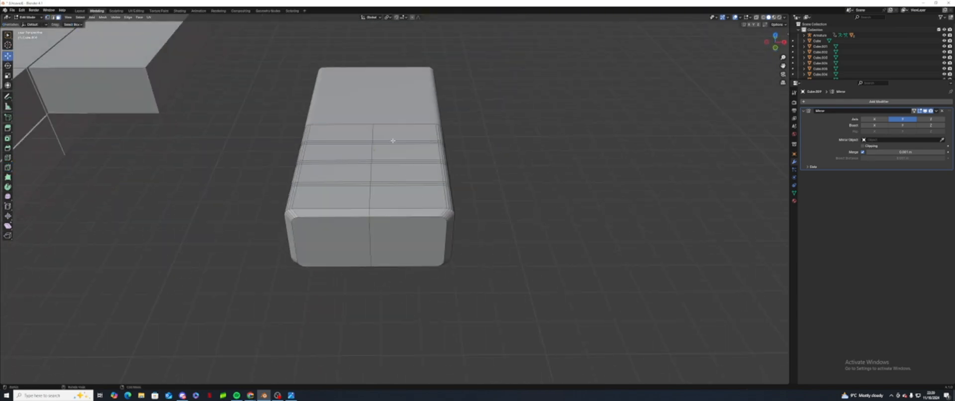
{"action": "left_click_drag", "start_coordinate": [393, 141], "coordinate": [477, 267]}
{"action": "key", "text": "x"}
{"action": "left_click", "coordinate": [468, 298]}
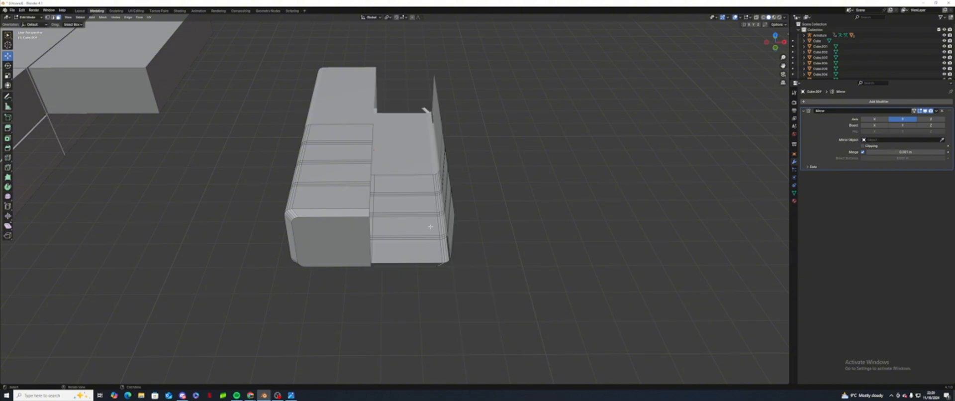
{"action": "left_click_drag", "start_coordinate": [408, 171], "coordinate": [503, 269]}
{"action": "key", "text": "x"}
{"action": "left_click", "coordinate": [505, 298]}
{"action": "middle_click_drag", "start_coordinate": [505, 299], "coordinate": [537, 259]}
{"action": "key", "text": "x"}
{"action": "left_click", "coordinate": [469, 164]}
Step: Enable the X axis in the Mirror modifier as well to restore the missing half of the block
{"action": "left_click", "coordinate": [875, 120]}
{"action": "scroll", "coordinate": [548, 256], "scroll_direction": "up", "scroll_amount": 6}
{"action": "middle_click_drag", "start_coordinate": [451, 234], "coordinate": [315, 197]}
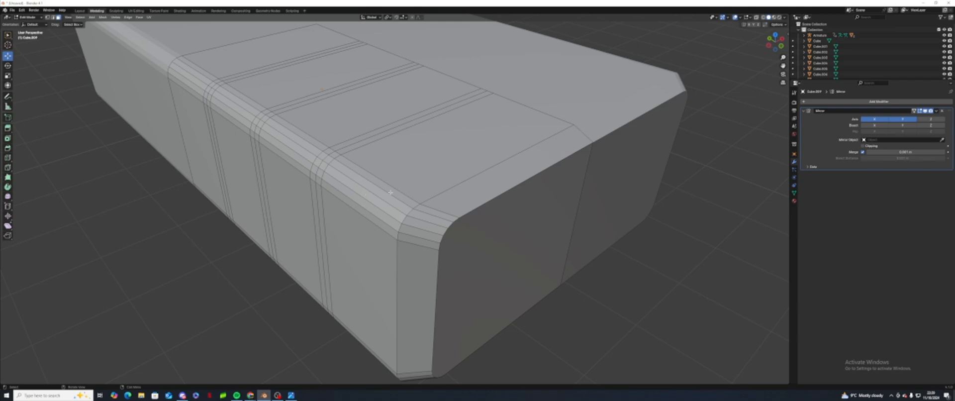
Step: Add another cross loop cut and slide it close to the block's tapered end
{"action": "middle_click_drag", "start_coordinate": [391, 192], "coordinate": [550, 227]}
{"action": "left_click", "coordinate": [7, 159]}
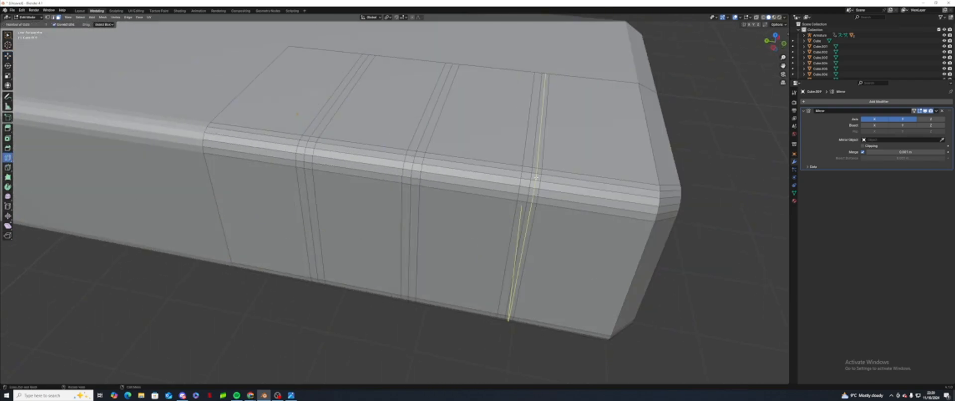
{"action": "left_click_drag", "start_coordinate": [536, 177], "coordinate": [647, 194]}
{"action": "middle_click_drag", "start_coordinate": [710, 260], "coordinate": [658, 222]}
{"action": "left_click", "coordinate": [7, 55]}
{"action": "left_click", "coordinate": [685, 235]}
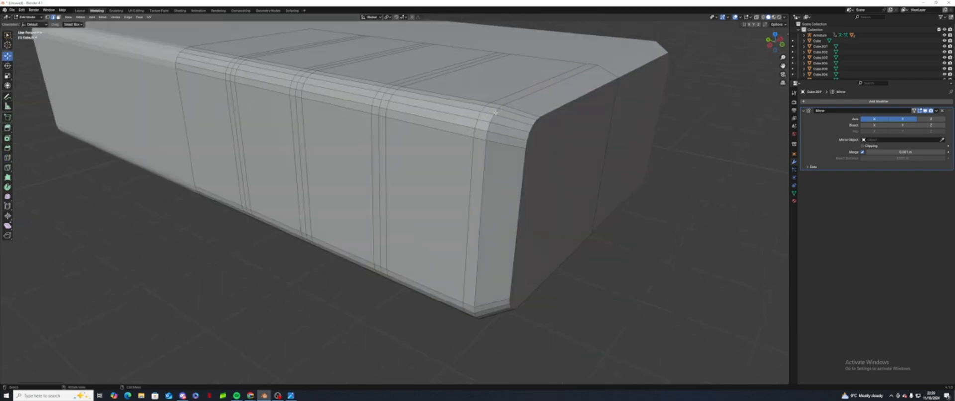
Step: Select the upper rounded-edge faces inside the four narrow bands on one long side of the block
{"action": "middle_click_drag", "start_coordinate": [496, 113], "coordinate": [455, 118]}
{"action": "left_click", "coordinate": [419, 127]}
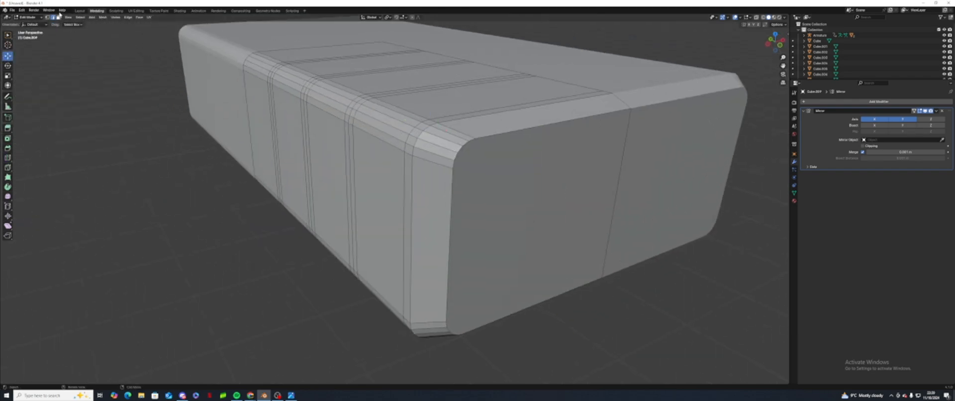
{"action": "left_click", "coordinate": [423, 125]}
{"action": "middle_click_drag", "start_coordinate": [372, 111], "coordinate": [551, 136]}
{"action": "left_click", "coordinate": [490, 151], "text": "shift"}
{"action": "left_click", "coordinate": [487, 158], "text": "shift"}
{"action": "left_click", "coordinate": [485, 164], "text": "shift"}
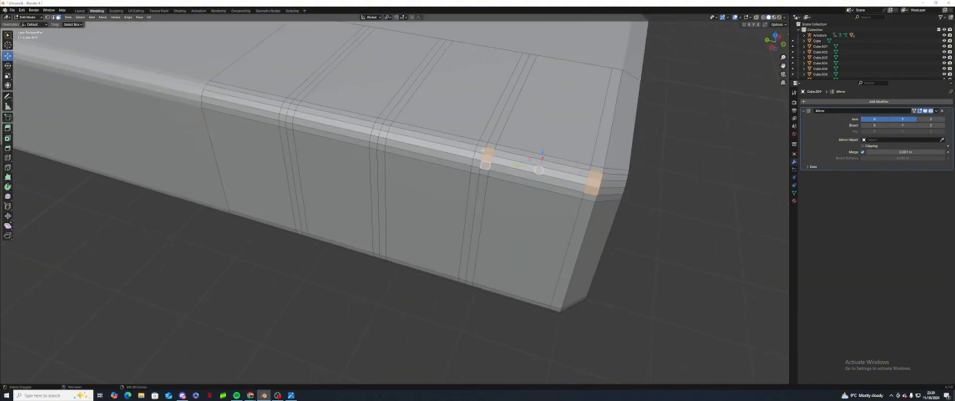
{"action": "left_click", "coordinate": [479, 163], "text": "shift"}
{"action": "left_click", "coordinate": [380, 134], "text": "shift"}
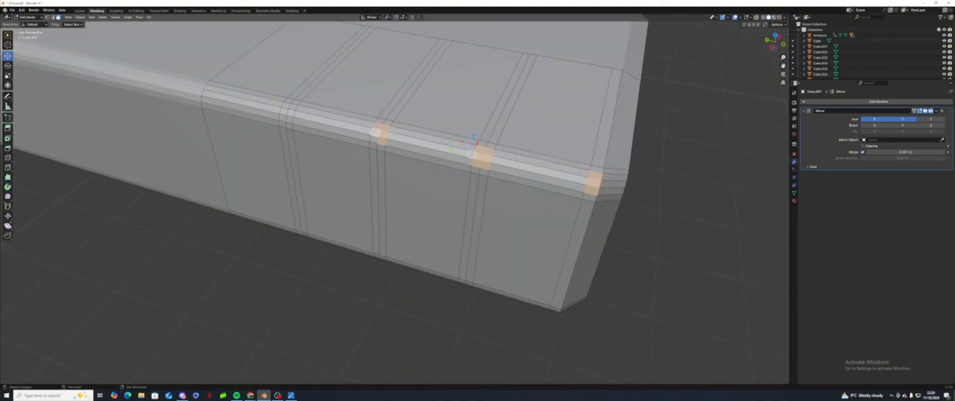
{"action": "left_click", "coordinate": [293, 107], "text": "shift"}
Step: Try to extrude the selected band faces diagonally outward from the upper rounded edge, and undo the extrusion
{"action": "middle_click_drag", "start_coordinate": [278, 116], "coordinate": [331, 144]}
{"action": "scroll", "coordinate": [273, 133], "scroll_direction": "down", "scroll_amount": 5}
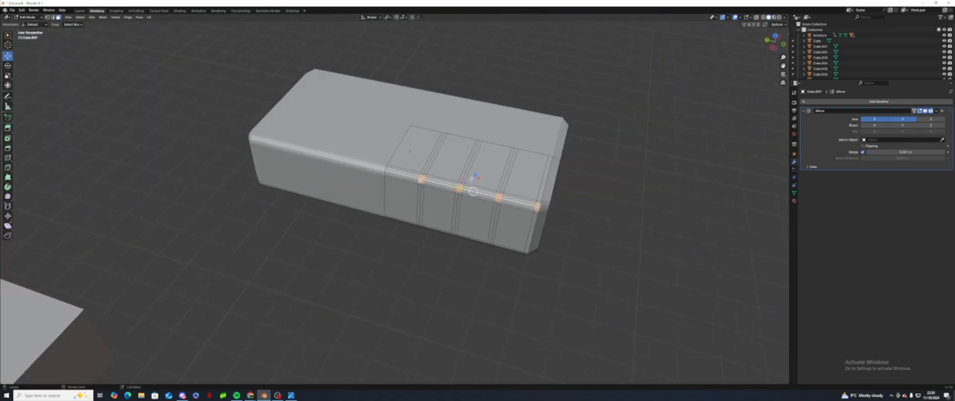
{"action": "middle_click_drag", "start_coordinate": [572, 185], "coordinate": [535, 195]}
{"action": "scroll", "coordinate": [535, 194], "scroll_direction": "up", "scroll_amount": 4}
{"action": "key", "text": "KP_1"}
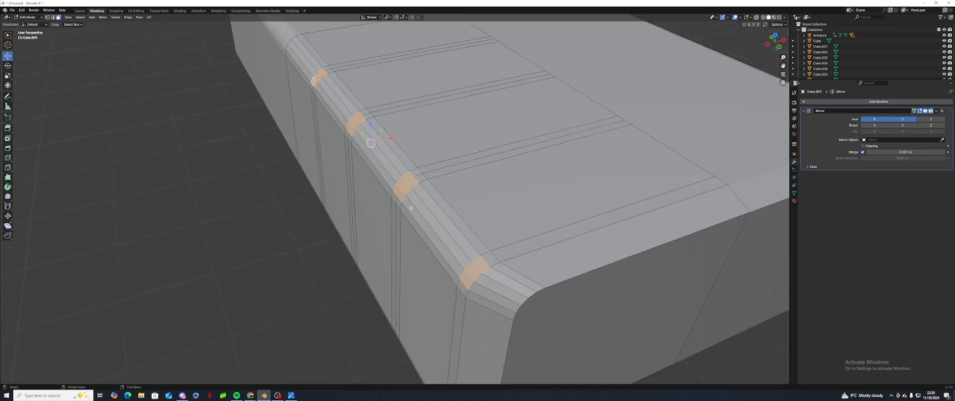
{"action": "key", "text": "e"}
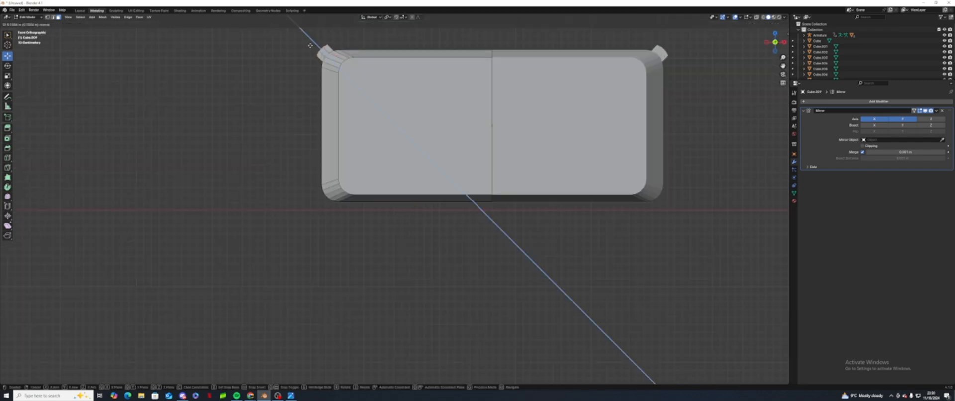
{"action": "left_click", "coordinate": [312, 47]}
{"action": "middle_click_drag", "start_coordinate": [280, 120], "coordinate": [320, 132]}
{"action": "key", "text": "ctrl+z"}
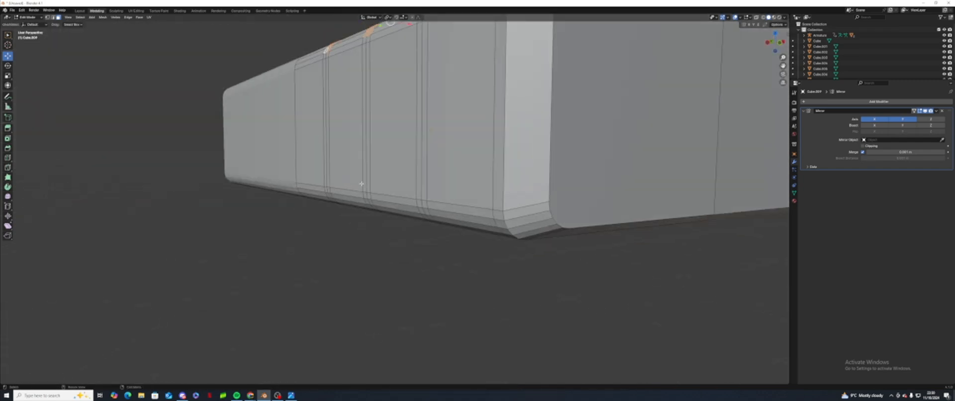
Step: Add a lengthwise loop cut halfway up the block's long side
{"action": "scroll", "coordinate": [409, 237], "scroll_direction": "down", "scroll_amount": 3}
{"action": "middle_click_drag", "start_coordinate": [670, 267], "coordinate": [629, 259]}
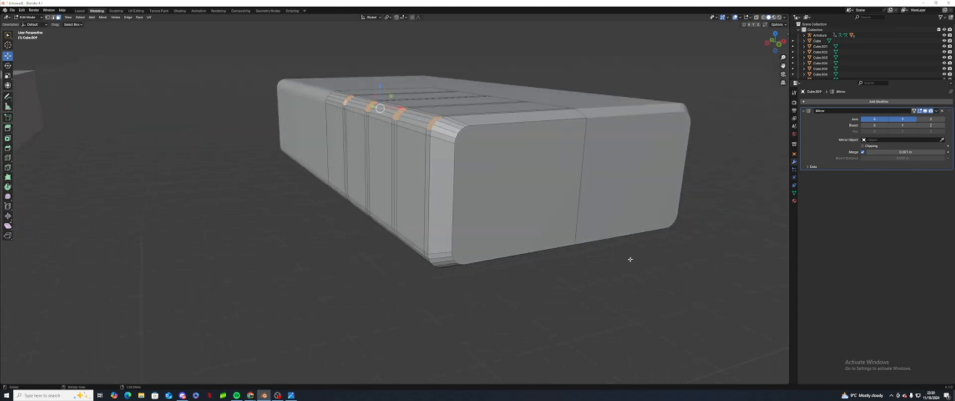
{"action": "left_click", "coordinate": [124, 181]}
{"action": "left_click", "coordinate": [8, 157]}
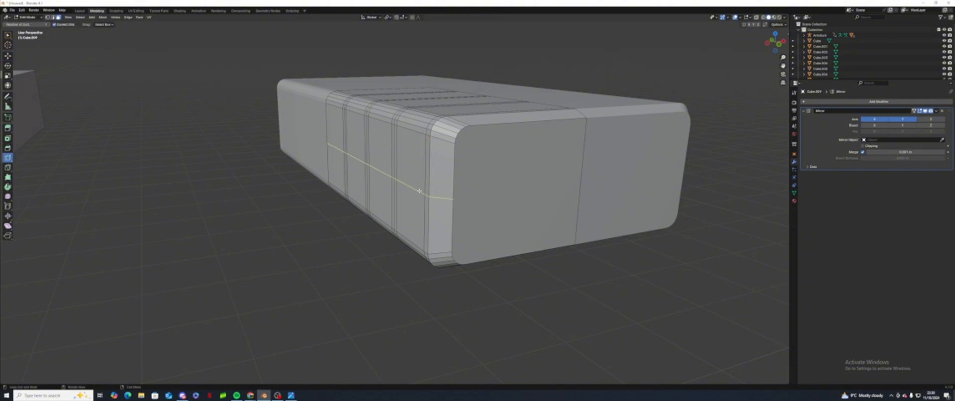
{"action": "left_click", "coordinate": [421, 199]}
{"action": "left_click", "coordinate": [583, 180]}
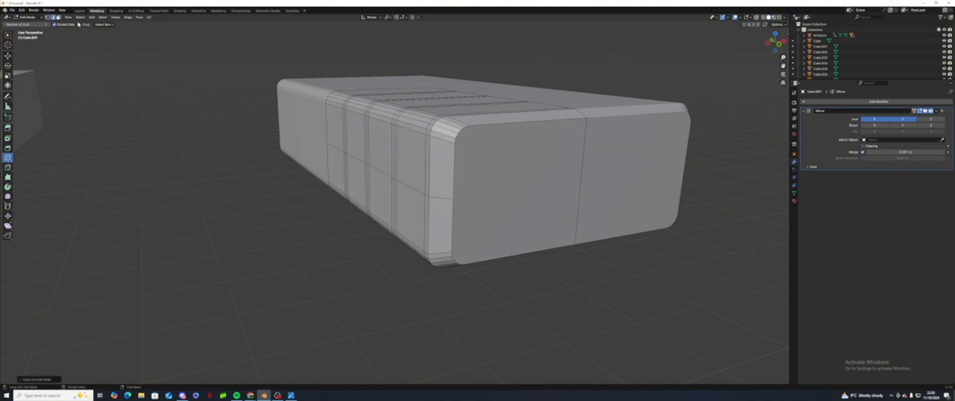
Step: Knife a horizontal cut across the end face from the side loop to the vertical centre line
{"action": "key", "text": "1"}
{"action": "left_click", "coordinate": [8, 167]}
{"action": "left_click", "coordinate": [453, 199]}
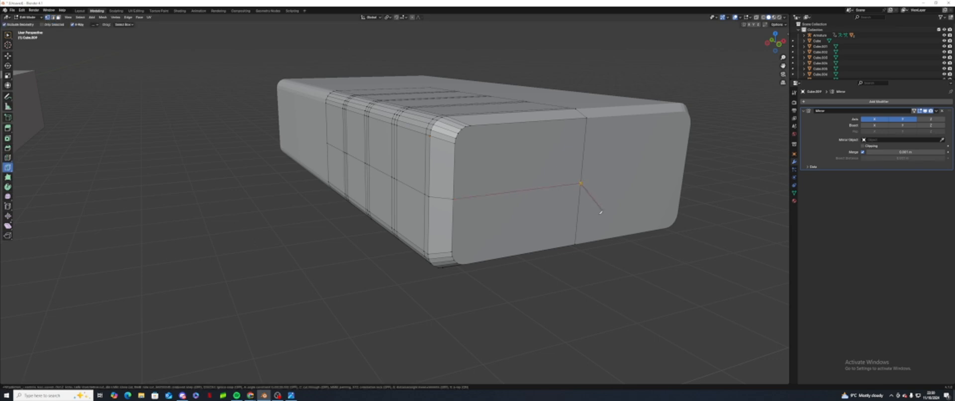
{"action": "key", "text": "Return"}
Step: Enable the Z axis in the Mirror modifier and delete all faces above the block's horizontal centre line
{"action": "middle_click_drag", "start_coordinate": [601, 212], "coordinate": [701, 238]}
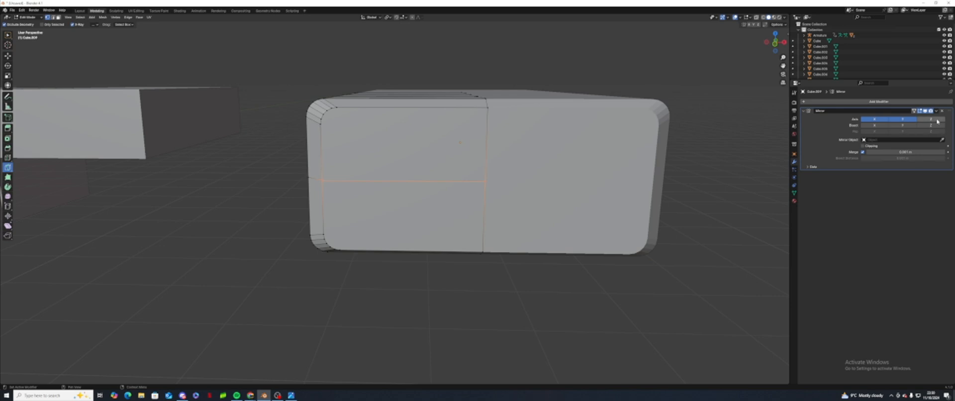
{"action": "middle_click_drag", "start_coordinate": [697, 189], "coordinate": [1, 185]}
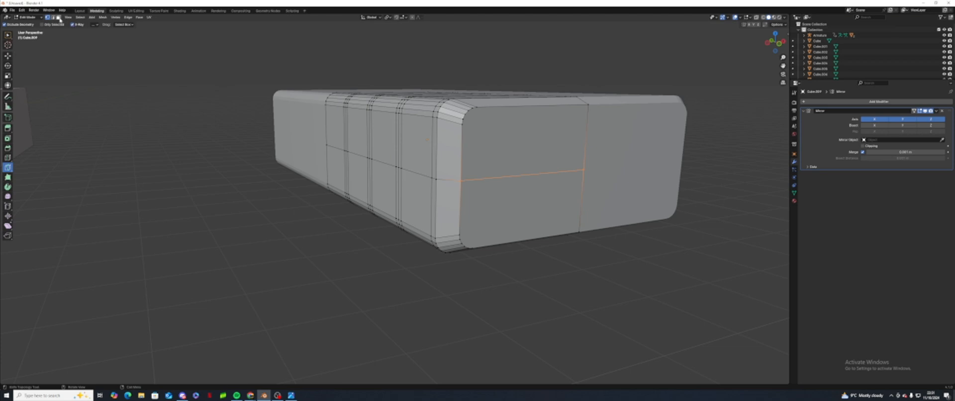
{"action": "key", "text": "alt+a"}
{"action": "left_click", "coordinate": [8, 55]}
{"action": "middle_click_drag", "start_coordinate": [320, 152], "coordinate": [318, 95]}
{"action": "left_click_drag", "start_coordinate": [310, 69], "coordinate": [564, 132]}
{"action": "key", "text": "x"}
{"action": "left_click", "coordinate": [558, 129]}
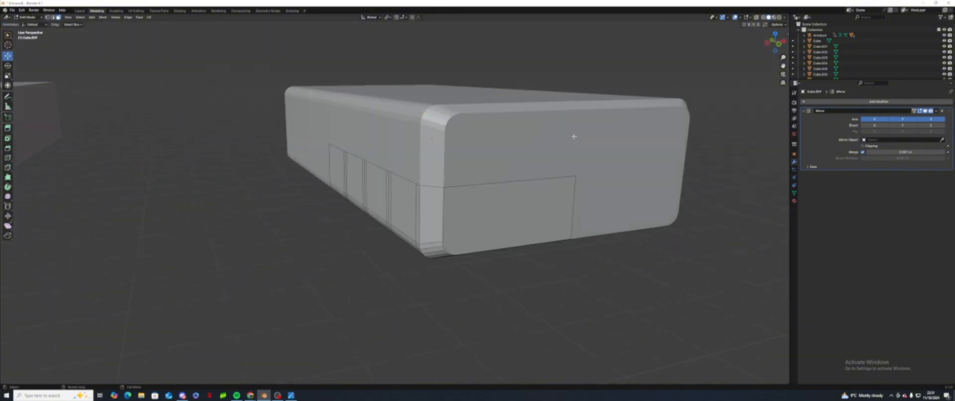
Step: Select the lower rounded-edge faces inside the four narrow bands on the block's long side
{"action": "middle_click_drag", "start_coordinate": [627, 190], "coordinate": [593, 140]}
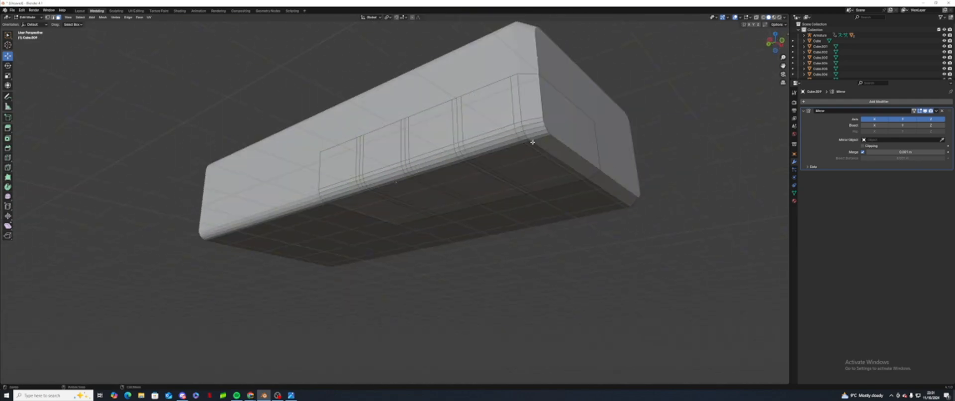
{"action": "scroll", "coordinate": [536, 125], "scroll_direction": "up", "scroll_amount": 2}
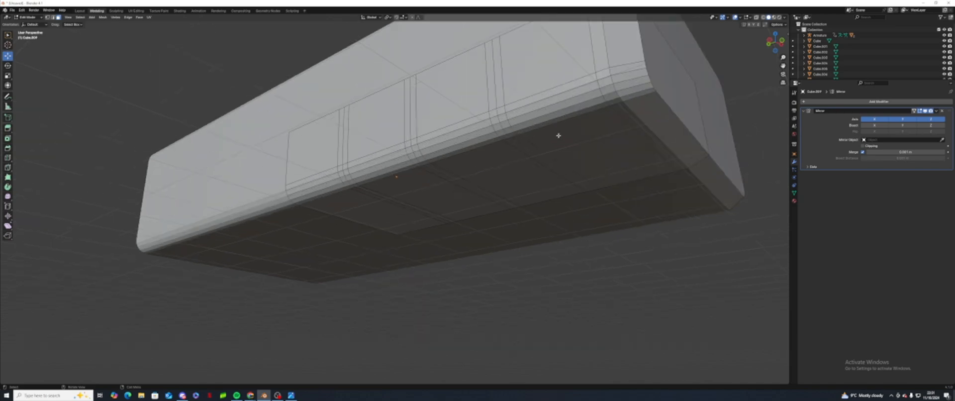
{"action": "left_click", "coordinate": [607, 88]}
{"action": "left_click", "coordinate": [499, 119], "text": "shift"}
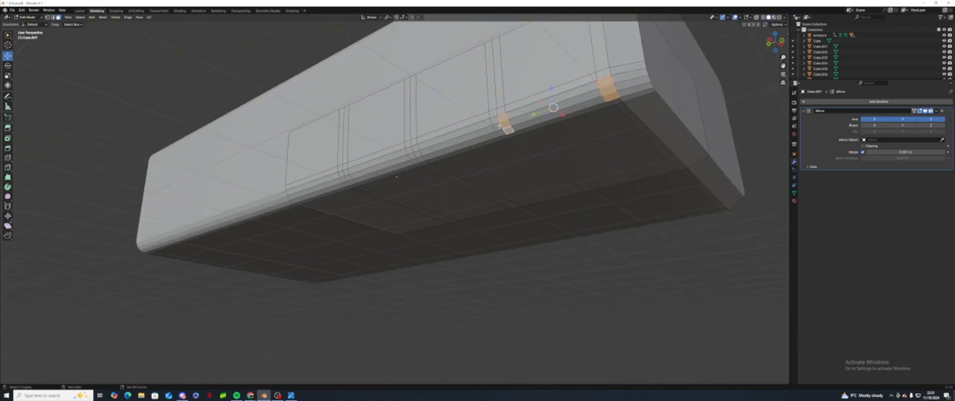
{"action": "left_click", "coordinate": [416, 148], "text": "shift"}
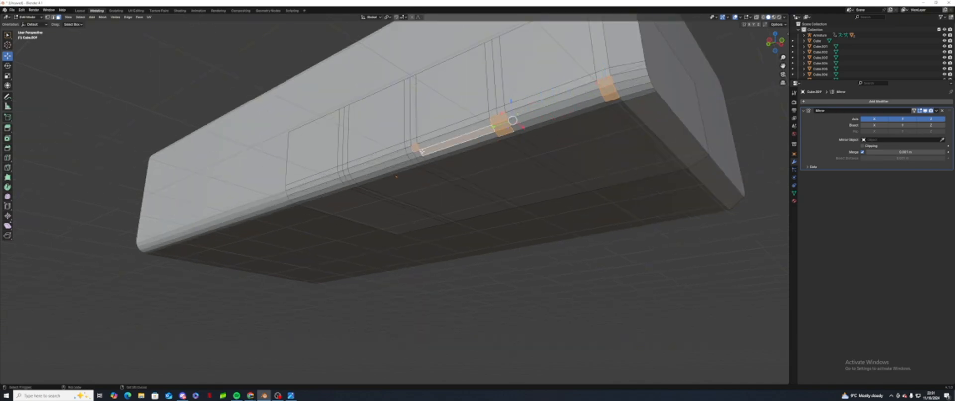
{"action": "left_click", "coordinate": [348, 175], "text": "shift"}
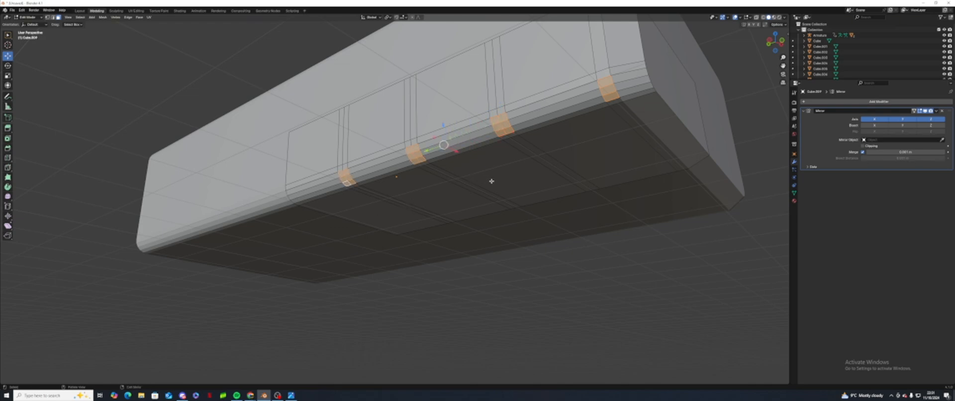
Step: Try to extrude the selected band faces diagonally outward in front view and scale their outer faces down
{"action": "key", "text": "KP_1"}
{"action": "key", "text": "e"}
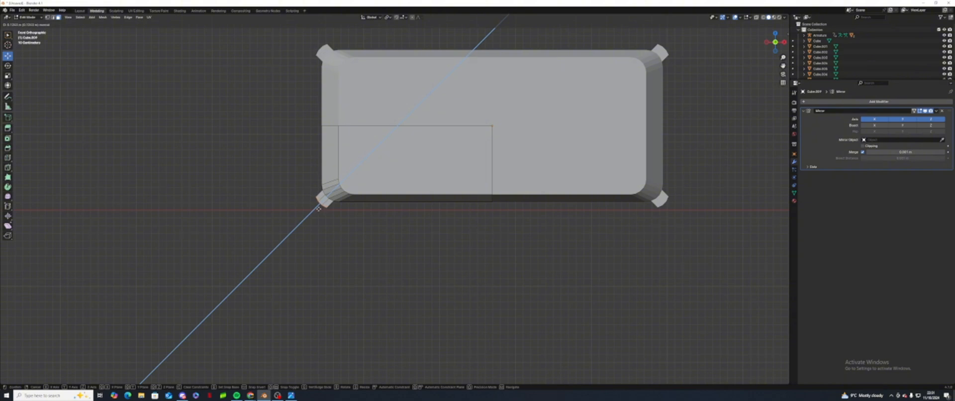
{"action": "left_click", "coordinate": [318, 209]}
{"action": "middle_click_drag", "start_coordinate": [318, 209], "coordinate": [437, 230]}
{"action": "key", "text": "s"}
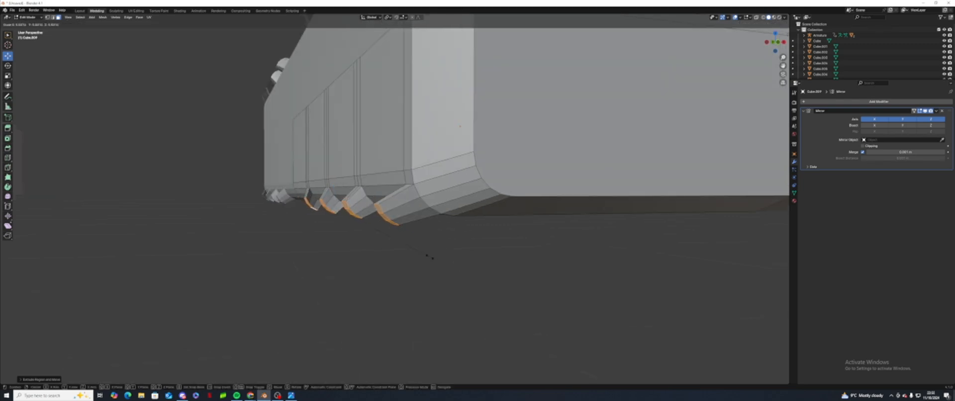
{"action": "left_click", "coordinate": [432, 258]}
{"action": "middle_click_drag", "start_coordinate": [432, 258], "coordinate": [482, 260]}
{"action": "left_click", "coordinate": [609, 286]}
{"action": "middle_click_drag", "start_coordinate": [610, 286], "coordinate": [577, 284]}
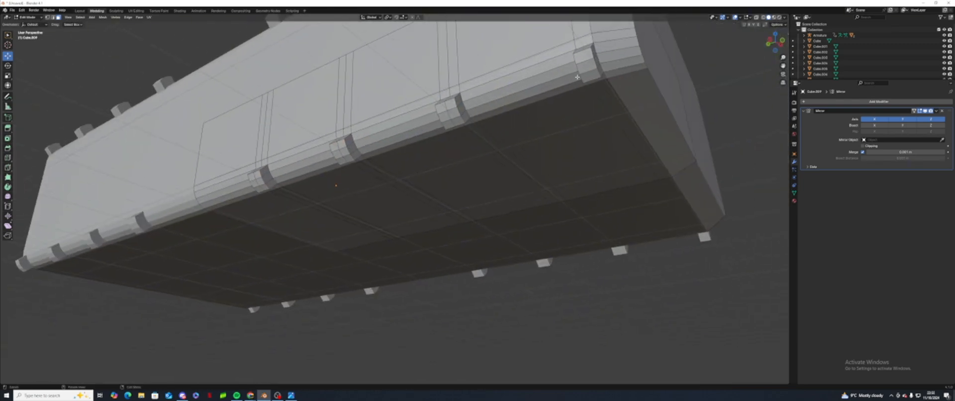
Step: Pick the outer faces of the end band, and undo back to before the extruded faces were scaled down
{"action": "left_click", "coordinate": [585, 58]}
{"action": "left_click", "coordinate": [589, 70], "text": "shift"}
{"action": "middle_click_drag", "start_coordinate": [591, 127], "coordinate": [588, 169]}
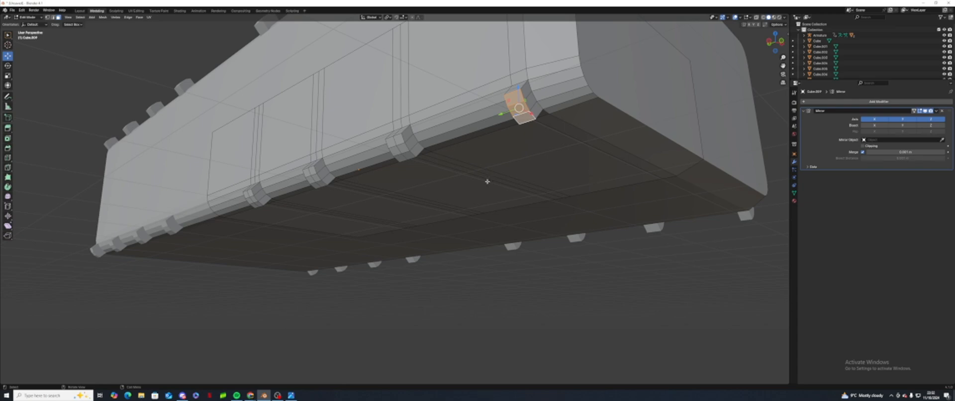
{"action": "key", "text": "ctrl+z"}
{"action": "key", "text": "ctrl+z"}
{"action": "key", "text": "ctrl+z"}
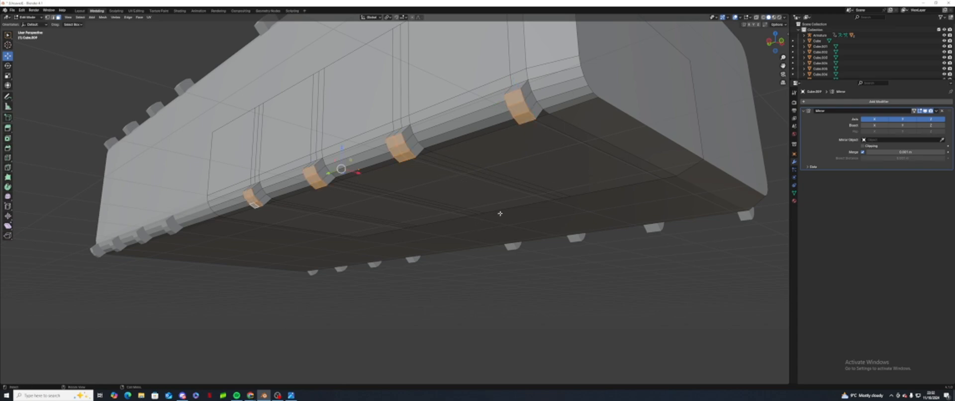
Step: Scale the outer faces of the four extruded bands narrower along the Y axis
{"action": "mouse_move", "coordinate": [545, 201]}
{"action": "middle_mouse_down"}
{"action": "mouse_move", "coordinate": [611, 198]}
{"action": "mouse_move", "coordinate": [535, 186]}
{"action": "mouse_move", "coordinate": [545, 188]}
{"action": "middle_mouse_up"}
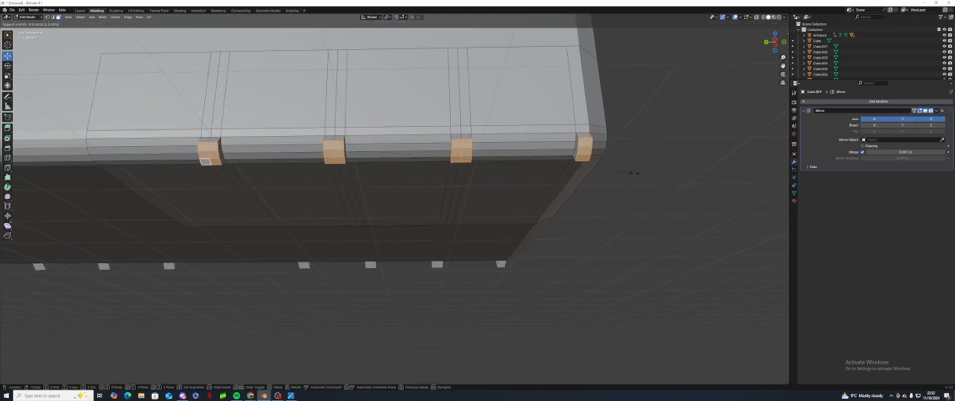
{"action": "key", "text": "s"}
{"action": "key", "text": "y"}
{"action": "left_click", "coordinate": [622, 176]}
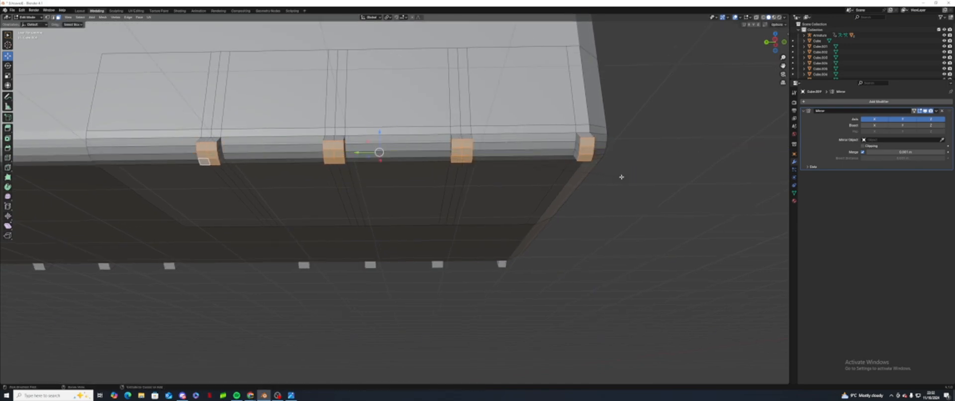
Step: Try scaling the outer band faces along the Z axis, and undo back to the unextruded band faces
{"action": "middle_click_drag", "start_coordinate": [628, 177], "coordinate": [575, 181]}
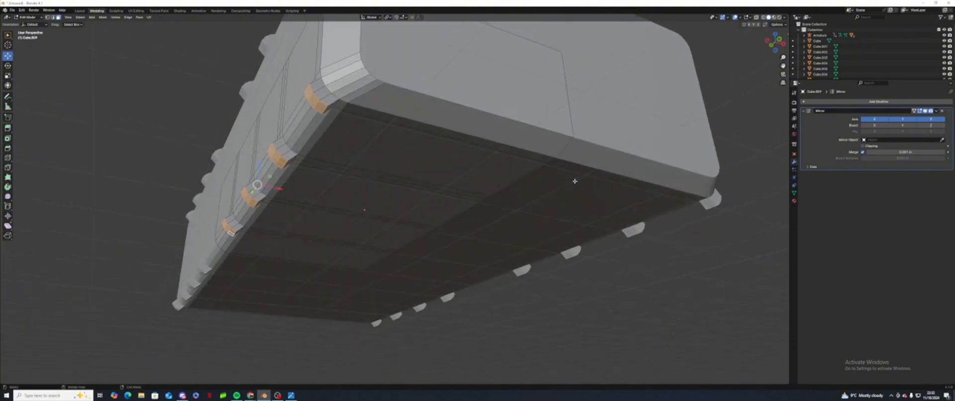
{"action": "key", "text": "s"}
{"action": "key", "text": "z"}
{"action": "left_click", "coordinate": [492, 183]}
{"action": "key", "text": "ctrl+z"}
{"action": "key", "text": "alt+a"}
{"action": "mouse_move", "coordinate": [344, 140]}
{"action": "middle_mouse_down"}
{"action": "mouse_move", "coordinate": [337, 111]}
{"action": "mouse_move", "coordinate": [359, 144]}
{"action": "middle_mouse_up"}
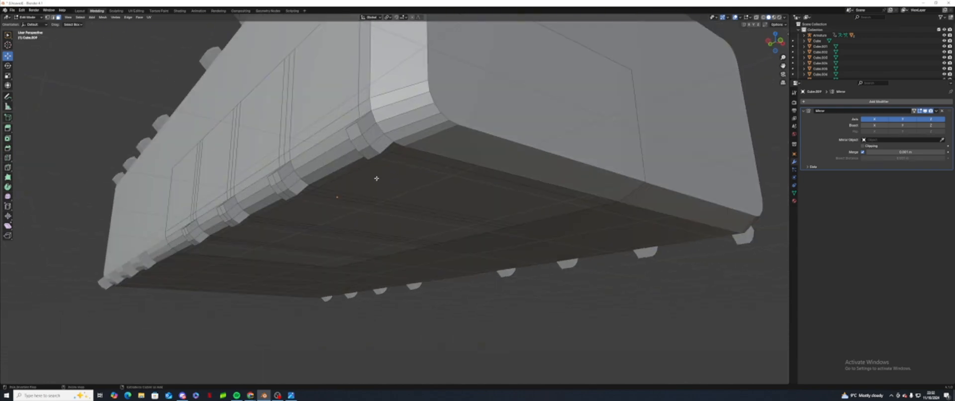
{"action": "key", "text": "ctrl+z"}
{"action": "key", "text": "ctrl+z"}
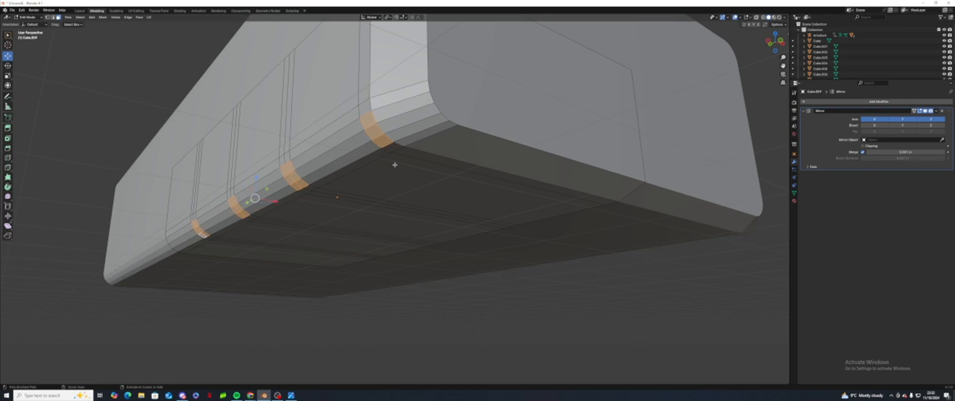
Step: Extrude the selected lower-corner band faces a short distance diagonally outward in front view, and clear the selection
{"action": "key", "text": "KP_1"}
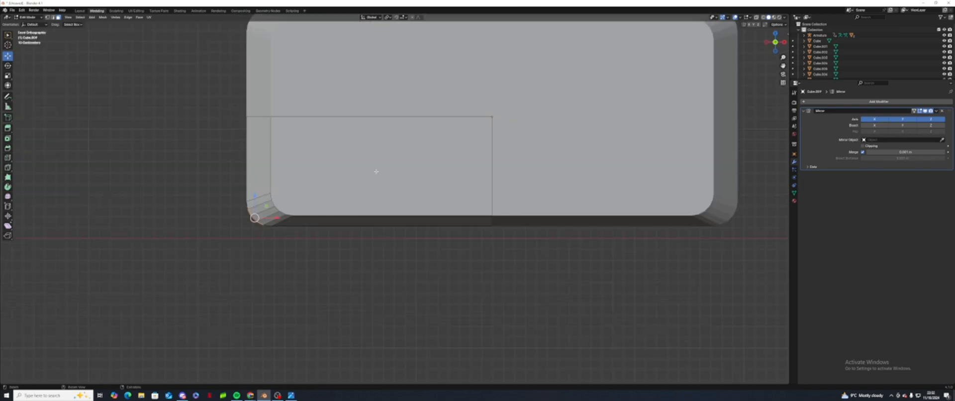
{"action": "key", "text": "e"}
{"action": "left_click", "coordinate": [269, 218]}
{"action": "middle_click_drag", "start_coordinate": [343, 240], "coordinate": [426, 211]}
{"action": "scroll", "coordinate": [426, 212], "scroll_direction": "up", "scroll_amount": 1}
{"action": "left_click", "coordinate": [330, 307]}
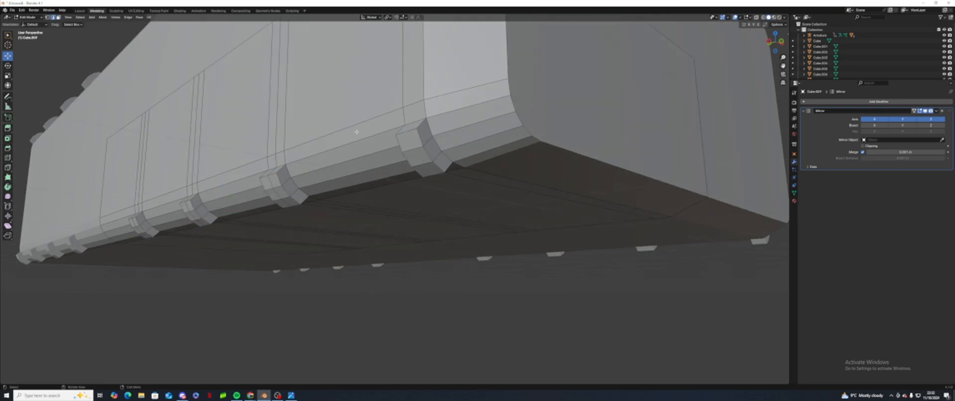
Step: Bevel the upper and lower outer edges of the four raised blocks along the lower rounded edge
{"action": "left_click", "coordinate": [436, 174]}
{"action": "left_click", "coordinate": [408, 132], "text": "shift"}
{"action": "left_click", "coordinate": [287, 208], "text": "shift"}
{"action": "left_click", "coordinate": [296, 206], "text": "shift"}
{"action": "left_click", "coordinate": [273, 173], "text": "shift"}
{"action": "left_click", "coordinate": [265, 176], "text": "shift"}
{"action": "middle_click_drag", "start_coordinate": [159, 235], "coordinate": [193, 220]}
{"action": "left_click", "coordinate": [100, 166], "text": "shift"}
{"action": "left_click", "coordinate": [86, 165], "text": "shift"}
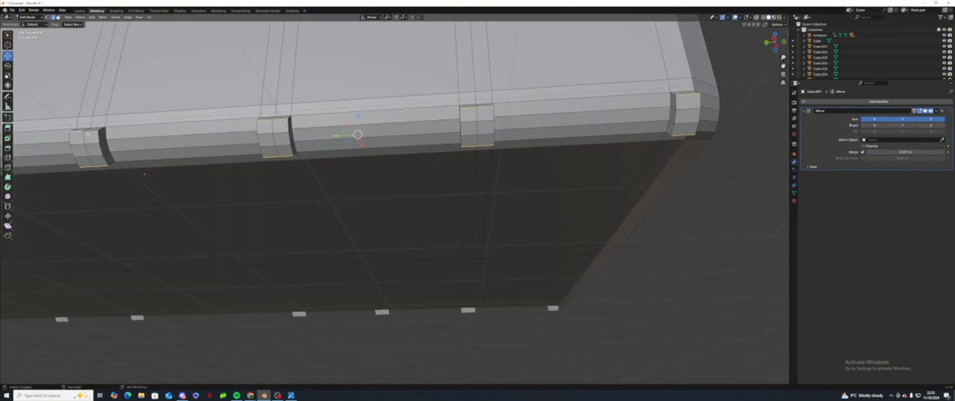
{"action": "left_click", "coordinate": [7, 148]}
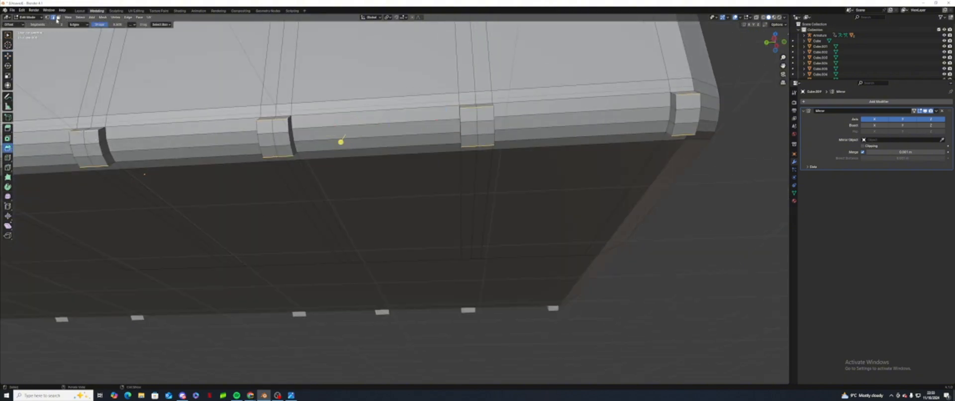
{"action": "left_click_drag", "start_coordinate": [341, 142], "coordinate": [345, 131]}
Step: Leave mesh editing of the module and switch to the Layout workspace
{"action": "middle_click_drag", "start_coordinate": [413, 137], "coordinate": [413, 173]}
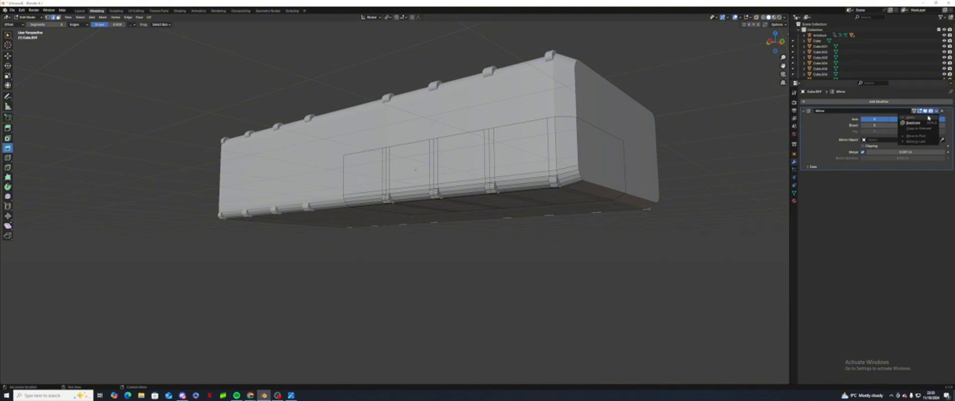
{"action": "left_click", "coordinate": [81, 12]}
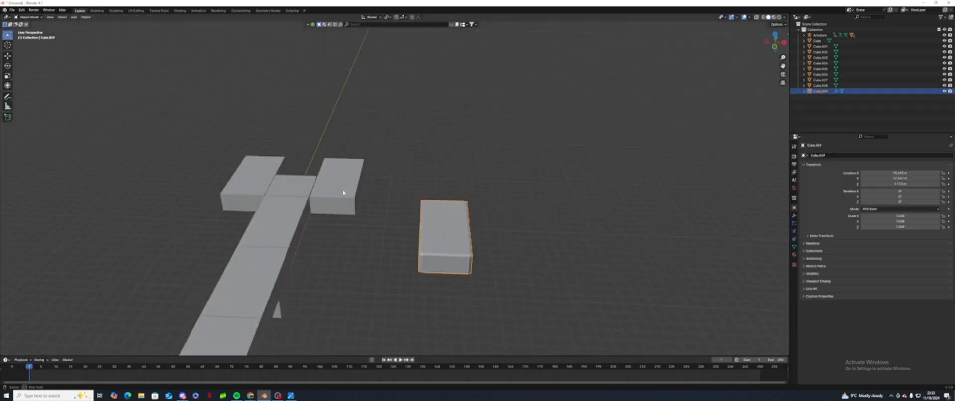
Step: Apply the Mirror modifier on the detached side module
{"action": "scroll", "coordinate": [345, 192], "scroll_direction": "up", "scroll_amount": 5}
{"action": "middle_click_drag", "start_coordinate": [345, 192], "coordinate": [463, 158]}
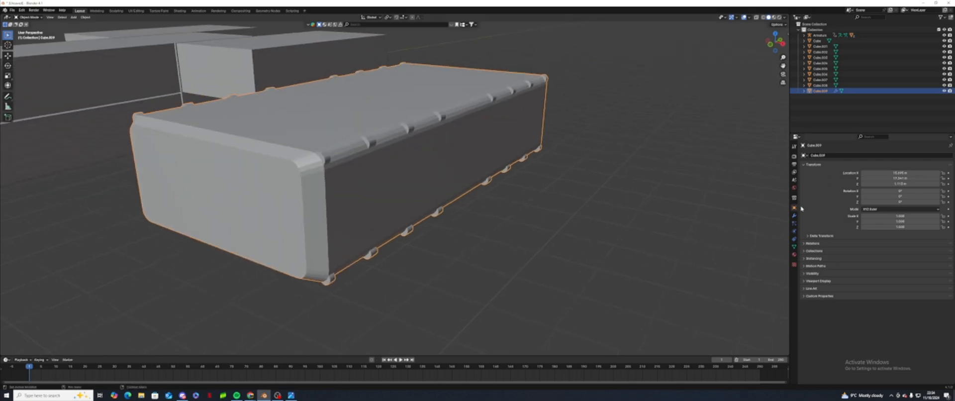
{"action": "left_click", "coordinate": [795, 217]}
{"action": "left_click", "coordinate": [918, 166]}
{"action": "left_click", "coordinate": [910, 172]}
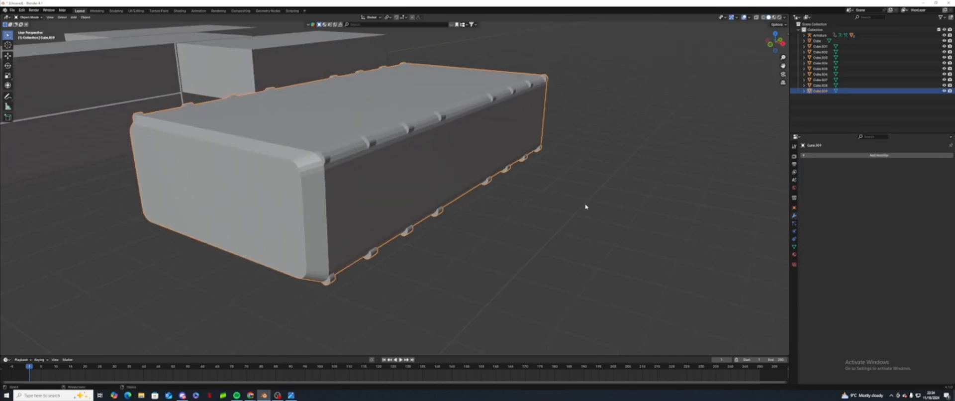
{"action": "middle_click_drag", "start_coordinate": [587, 207], "coordinate": [414, 188]}
{"action": "scroll", "coordinate": [497, 213], "scroll_direction": "down", "scroll_amount": 5}
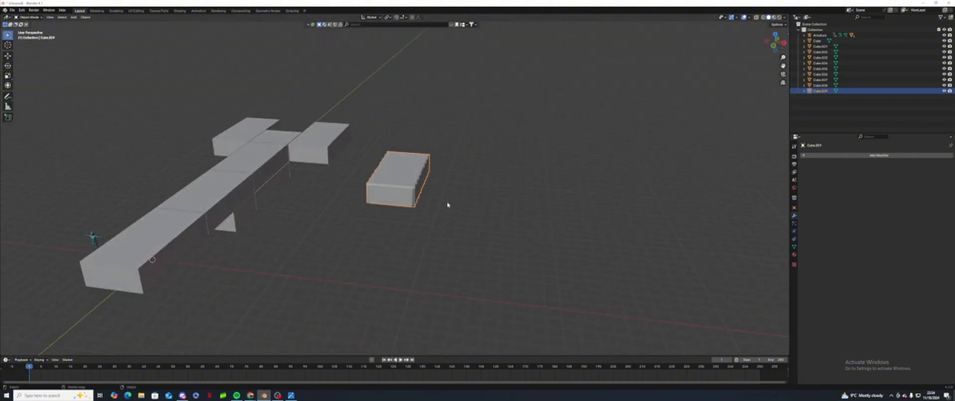
{"action": "scroll", "coordinate": [447, 204], "scroll_direction": "up", "scroll_amount": 8}
{"action": "mouse_move", "coordinate": [411, 222]}
{"action": "middle_mouse_down"}
{"action": "mouse_move", "coordinate": [439, 194]}
{"action": "mouse_move", "coordinate": [415, 213]}
{"action": "middle_mouse_up"}
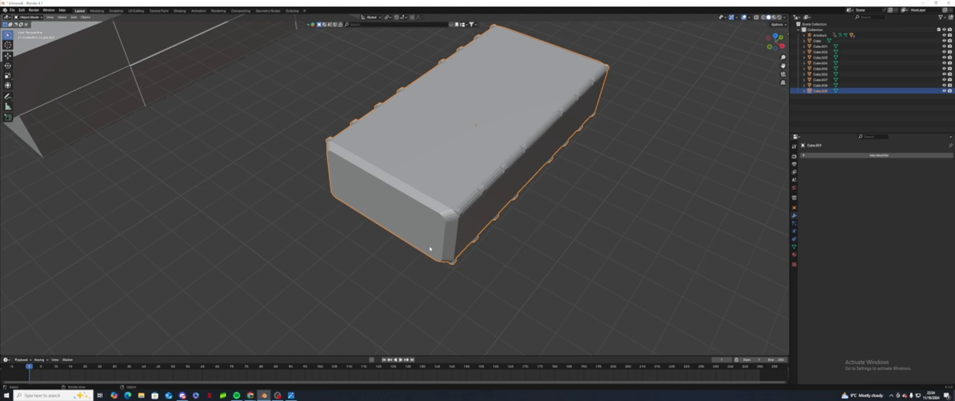
Step: Duplicate the hull cube between the two side blocks and move the copy along X to the far side of the detached module
{"action": "scroll", "coordinate": [433, 231], "scroll_direction": "down", "scroll_amount": 8}
{"action": "middle_click_drag", "start_coordinate": [399, 204], "coordinate": [514, 203]}
{"action": "scroll", "coordinate": [441, 149], "scroll_direction": "up", "scroll_amount": 3}
{"action": "left_click", "coordinate": [441, 149]}
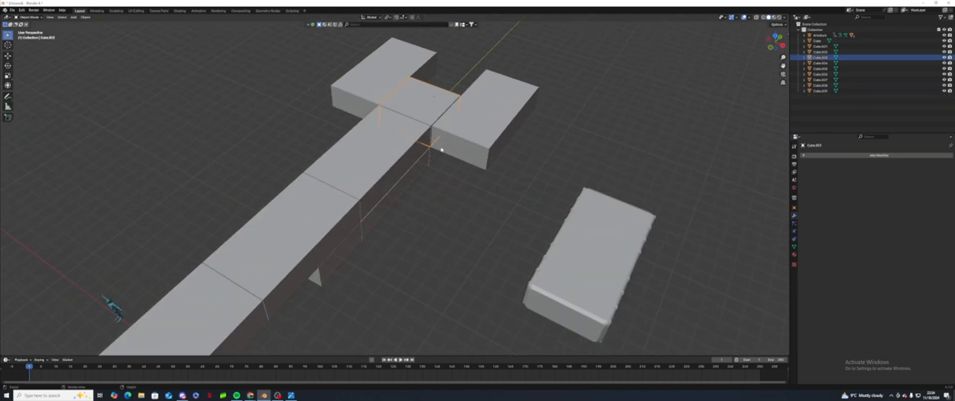
{"action": "key", "text": "ctrl+v"}
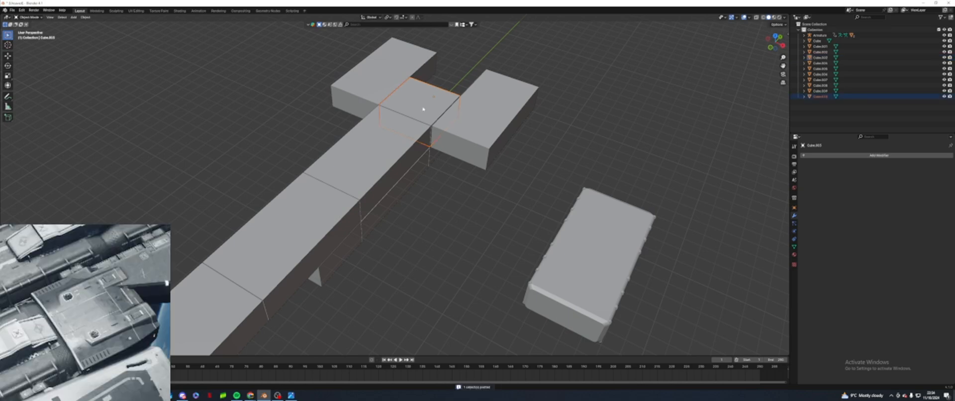
{"action": "key", "text": "g"}
{"action": "key", "text": "x"}
{"action": "left_click", "coordinate": [677, 243]}
{"action": "middle_click_drag", "start_coordinate": [677, 243], "coordinate": [558, 188], "text": "shift"}
{"action": "scroll", "coordinate": [559, 188], "scroll_direction": "up", "scroll_amount": 3}
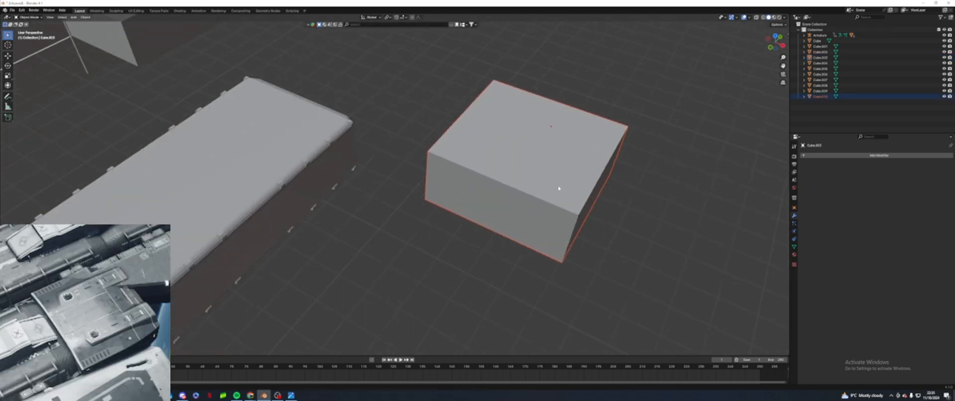
Step: Switch to the Modeling workspace and cut two centred edge loops through the copied block, one along its length and one across
{"action": "left_click", "coordinate": [97, 11]}
{"action": "middle_click_drag", "start_coordinate": [202, 79], "coordinate": [249, 203]}
{"action": "scroll", "coordinate": [448, 199], "scroll_direction": "up", "scroll_amount": 3}
{"action": "left_click", "coordinate": [552, 202]}
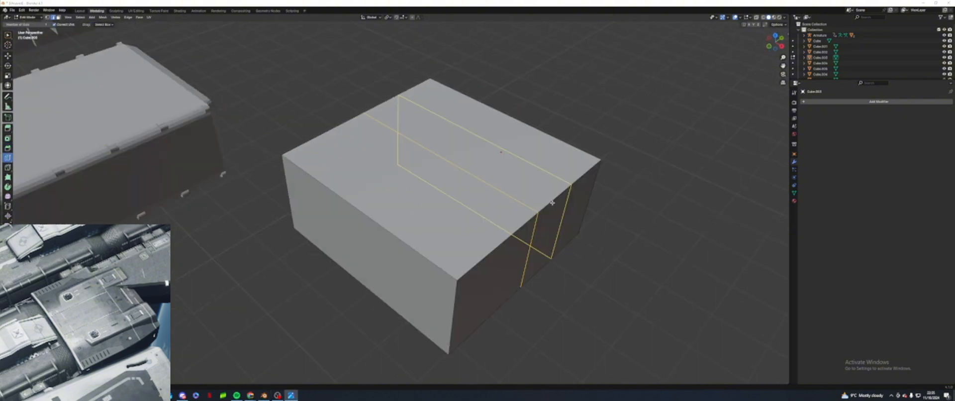
{"action": "middle_click_drag", "start_coordinate": [602, 209], "coordinate": [537, 207]}
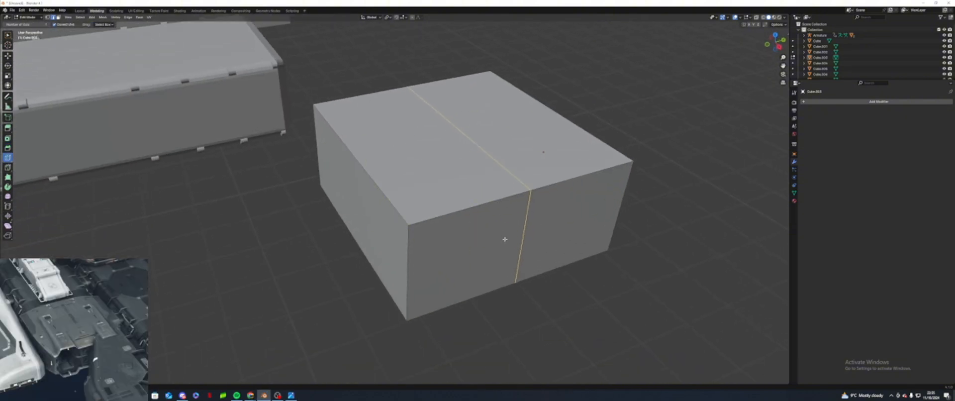
{"action": "middle_click_drag", "start_coordinate": [331, 207], "coordinate": [357, 209]}
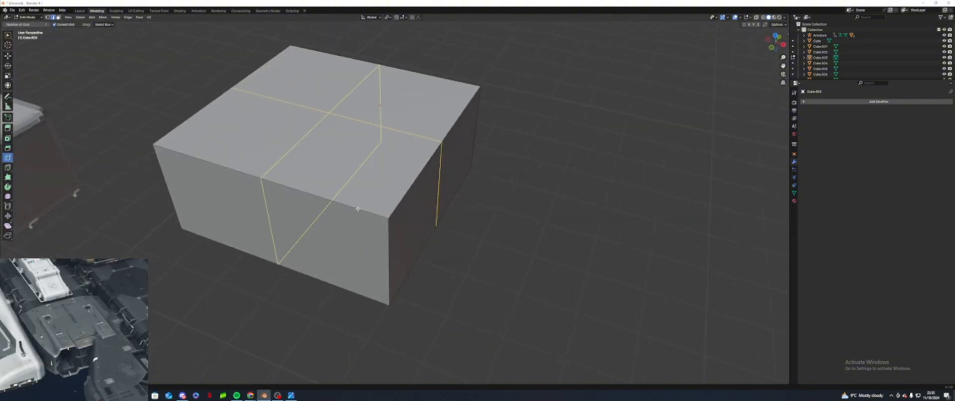
{"action": "left_click", "coordinate": [357, 209]}
Step: Add loop cuts that divide the block into eight lengthwise strips, plus one cross cut between the centre loop and the front end
{"action": "middle_click_drag", "start_coordinate": [311, 230], "coordinate": [438, 204]}
{"action": "left_click", "coordinate": [402, 203]}
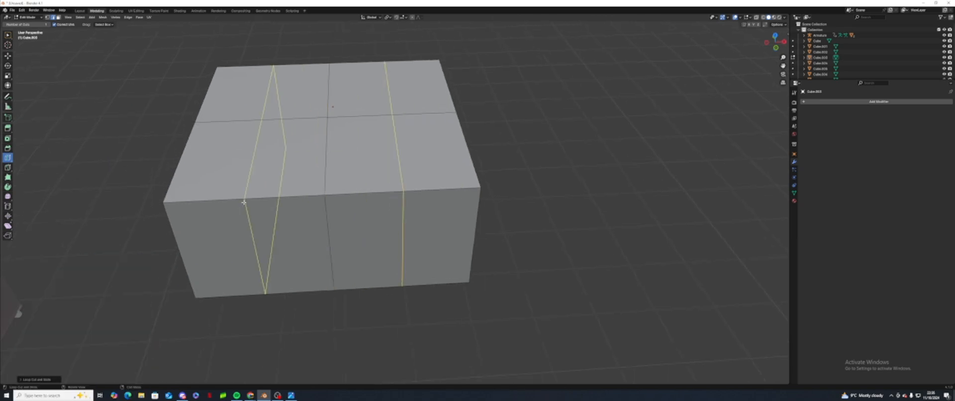
{"action": "left_click", "coordinate": [244, 203]}
{"action": "middle_click_drag", "start_coordinate": [342, 253], "coordinate": [377, 239], "text": "shift"}
{"action": "middle_click_drag", "start_coordinate": [520, 214], "coordinate": [624, 263]}
{"action": "left_click", "coordinate": [297, 94]}
{"action": "left_click", "coordinate": [356, 104]}
{"action": "left_click", "coordinate": [424, 117]}
{"action": "left_click", "coordinate": [480, 128]}
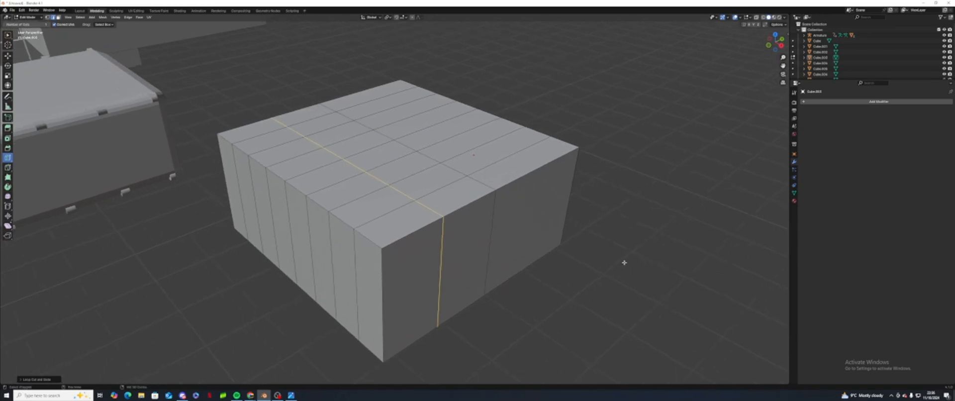
Step: Activate the Move tool and switch the block's mesh to face selection
{"action": "left_click", "coordinate": [9, 55]}
{"action": "middle_click_drag", "start_coordinate": [446, 239], "coordinate": [433, 218], "text": "shift"}
{"action": "left_click", "coordinate": [366, 254], "text": "alt"}
{"action": "left_click", "coordinate": [59, 17]}
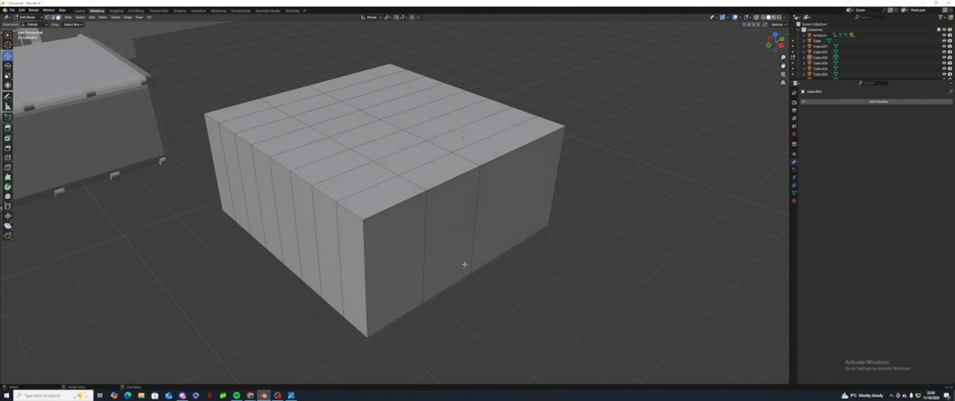
{"action": "left_click", "coordinate": [381, 213]}
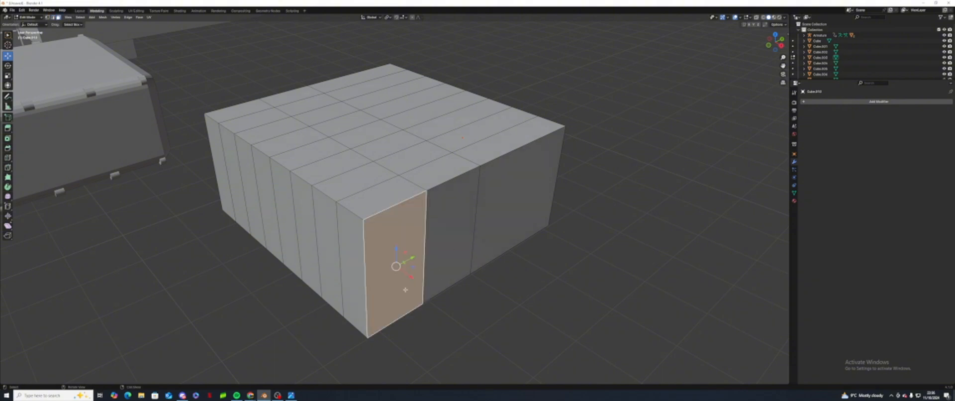
{"action": "left_click", "coordinate": [383, 196], "text": "shift"}
{"action": "left_click", "coordinate": [332, 167], "text": "shift"}
{"action": "left_click", "coordinate": [355, 181], "text": "shift"}
{"action": "left_click", "coordinate": [320, 161], "text": "alt+shift"}
{"action": "middle_click_drag", "start_coordinate": [354, 314], "coordinate": [388, 259]}
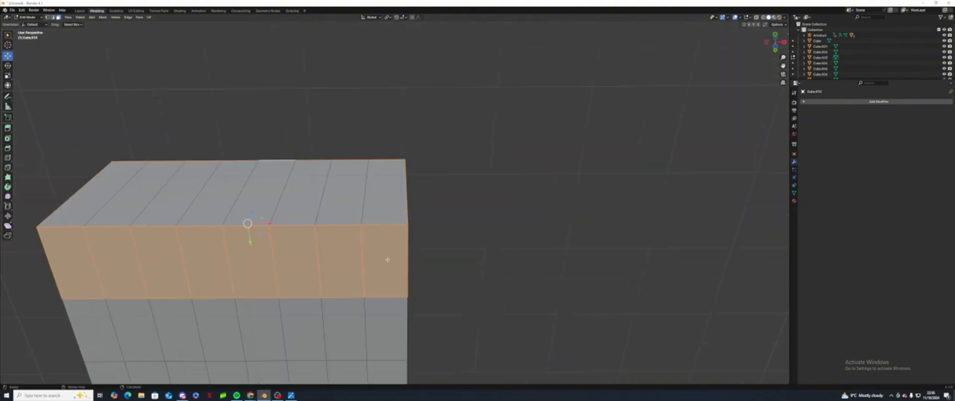
{"action": "scroll", "coordinate": [388, 260], "scroll_direction": "down", "scroll_amount": 5}
{"action": "middle_click_drag", "start_coordinate": [391, 219], "coordinate": [492, 242]}
{"action": "left_click", "coordinate": [430, 224], "text": "alt+shift"}
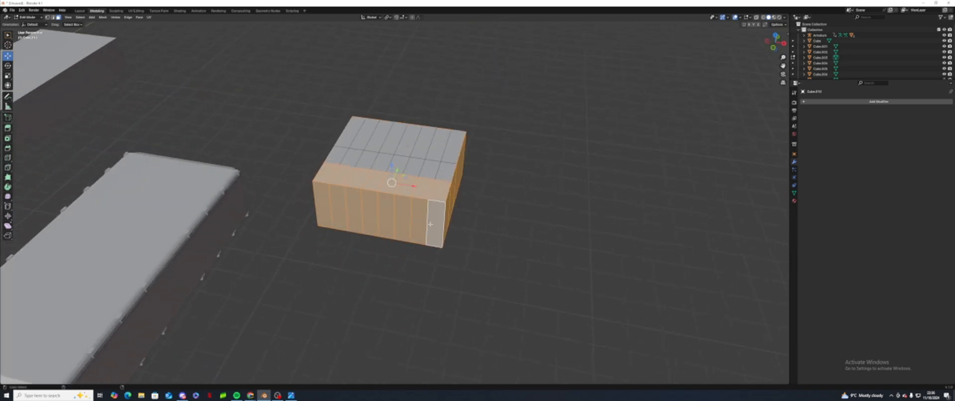
{"action": "middle_click_drag", "start_coordinate": [431, 224], "coordinate": [495, 219]}
{"action": "left_click", "coordinate": [450, 271]}
{"action": "left_click", "coordinate": [422, 246], "text": "alt"}
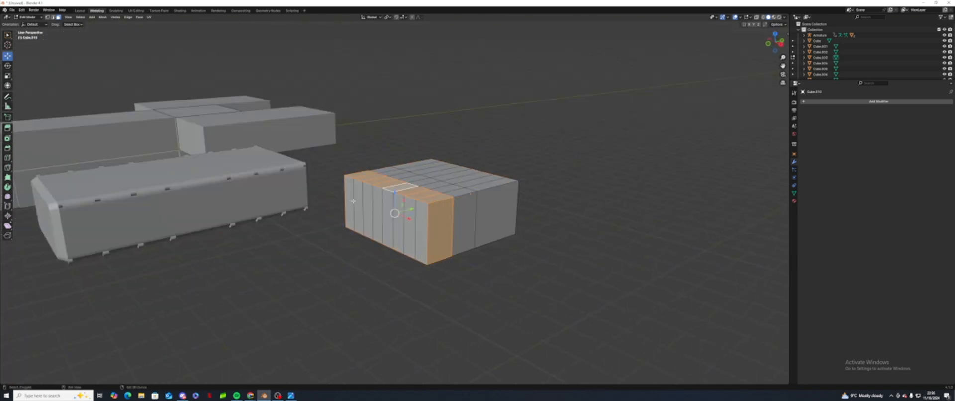
{"action": "left_click", "coordinate": [352, 201], "text": "shift"}
{"action": "left_click", "coordinate": [359, 205], "text": "shift"}
{"action": "left_click", "coordinate": [368, 212], "text": "shift"}
{"action": "left_click", "coordinate": [378, 218], "text": "shift"}
{"action": "left_click", "coordinate": [388, 225], "text": "shift"}
{"action": "left_click", "coordinate": [399, 232], "text": "shift"}
{"action": "left_click", "coordinate": [410, 240], "text": "shift"}
{"action": "left_click", "coordinate": [421, 248], "text": "shift"}
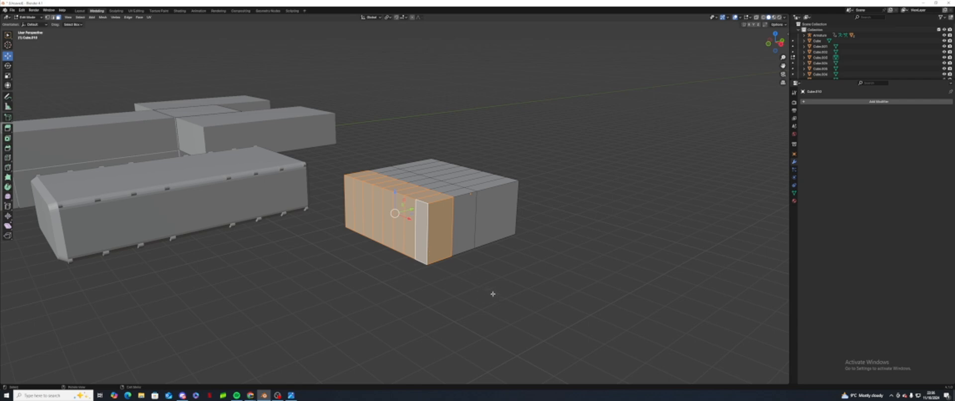
{"action": "left_click", "coordinate": [507, 299]}
Step: Select all eight strip faces on the block's front end
{"action": "middle_click_drag", "start_coordinate": [507, 302], "coordinate": [401, 226]}
{"action": "left_click", "coordinate": [321, 221], "text": "shift"}
{"action": "left_click", "coordinate": [334, 219], "text": "shift"}
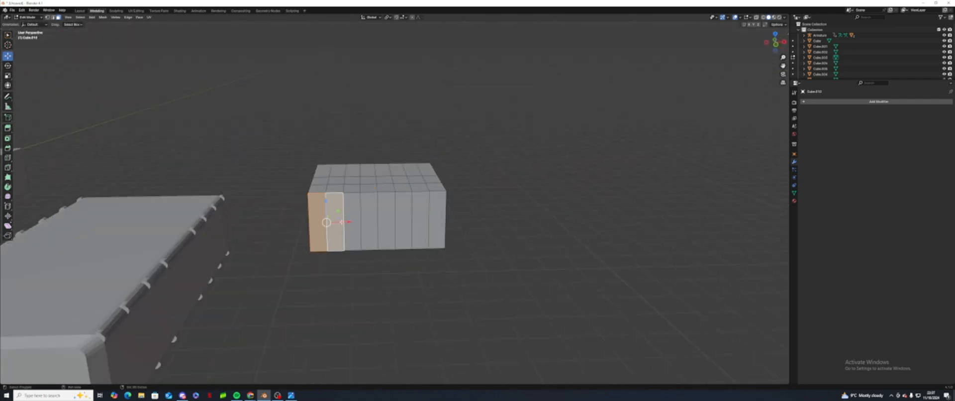
{"action": "left_click", "coordinate": [351, 216], "text": "shift"}
{"action": "left_click", "coordinate": [382, 213], "text": "shift"}
{"action": "left_click", "coordinate": [372, 210], "text": "shift"}
{"action": "left_click", "coordinate": [404, 206], "text": "shift"}
{"action": "left_click", "coordinate": [431, 202], "text": "shift"}
{"action": "left_click", "coordinate": [424, 201], "text": "shift"}
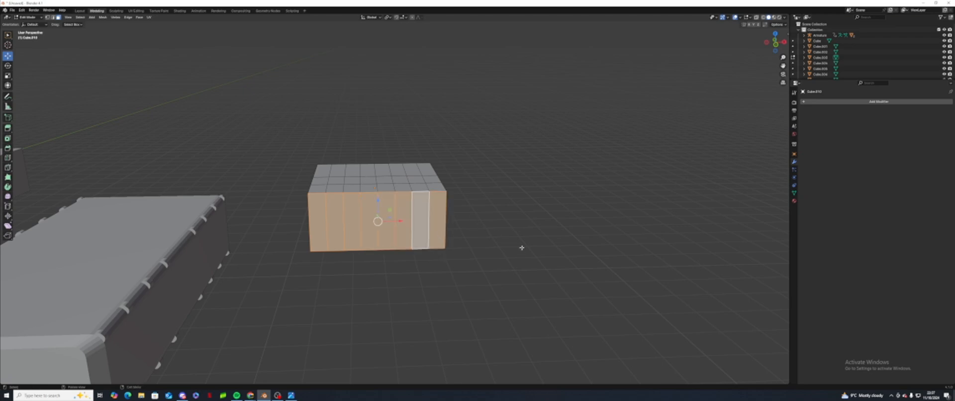
Step: Try scaling the selected front faces down uniformly, and undo the scaling in top view
{"action": "key", "text": "s"}
{"action": "left_click", "coordinate": [533, 219]}
{"action": "middle_click_drag", "start_coordinate": [552, 226], "coordinate": [540, 277]}
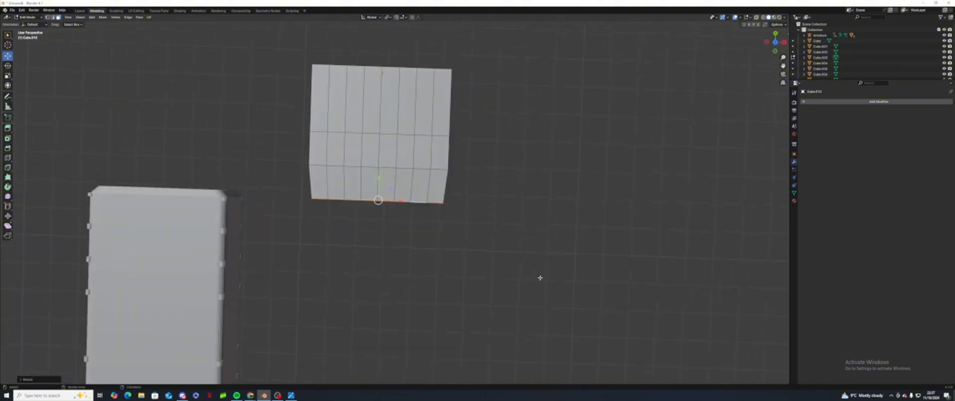
{"action": "key", "text": "KP_7"}
{"action": "key", "text": "ctrl+z"}
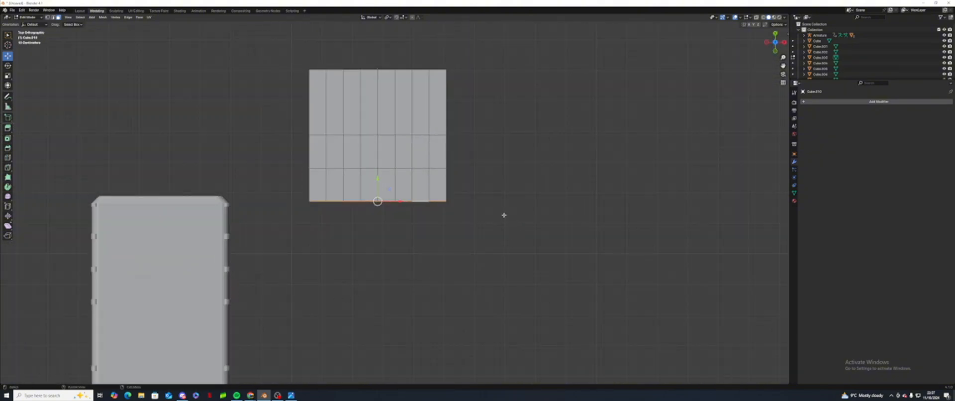
Step: Narrow the selected front faces along X, and then scale them slightly smaller overall to taper the block's front end
{"action": "middle_click_drag", "start_coordinate": [487, 231], "coordinate": [497, 215]}
{"action": "key", "text": "s"}
{"action": "key", "text": "x"}
{"action": "left_click", "coordinate": [486, 225]}
{"action": "key", "text": "s"}
{"action": "left_click", "coordinate": [497, 219]}
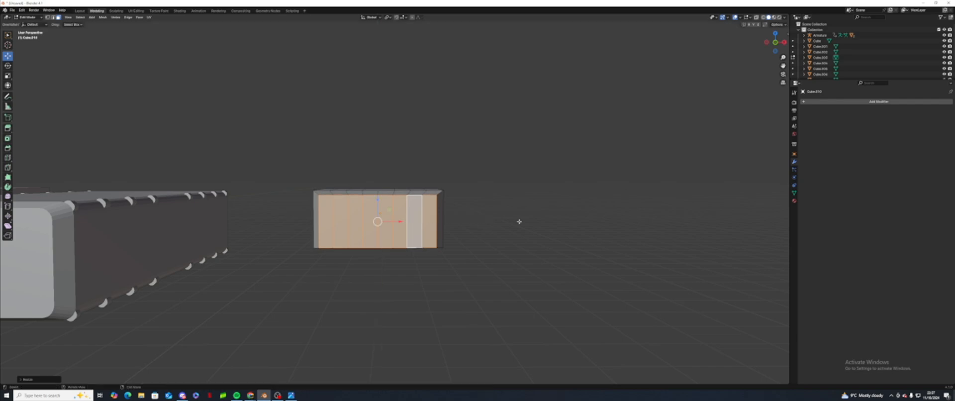
Step: Bevel the vertical edges where the tapered front meets the block's sides into rounded, multi-segment curves
{"action": "middle_click_drag", "start_coordinate": [519, 218], "coordinate": [547, 238]}
{"action": "left_click", "coordinate": [8, 147]}
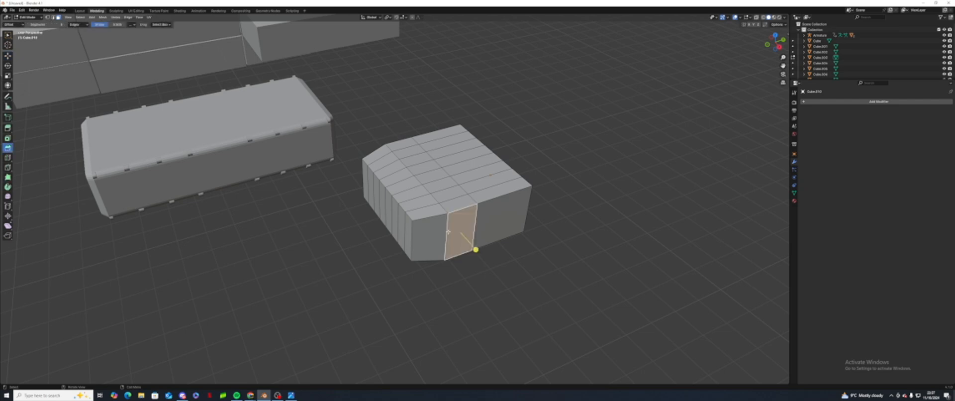
{"action": "middle_click_drag", "start_coordinate": [454, 255], "coordinate": [377, 228]}
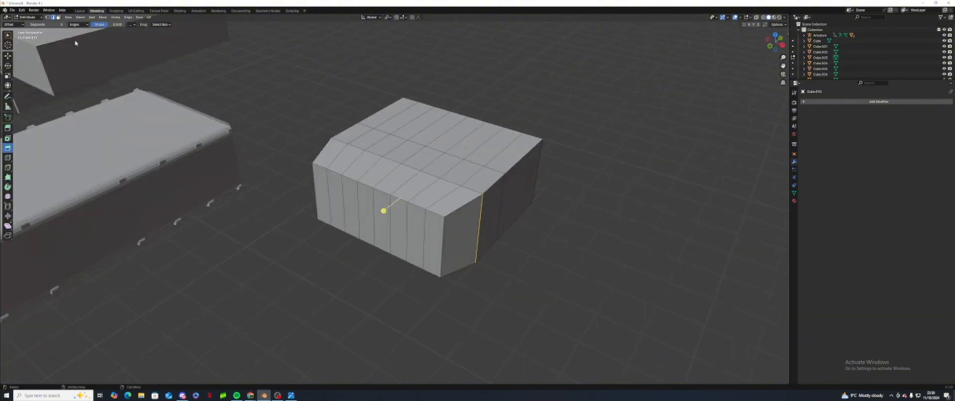
{"action": "left_click_drag", "start_coordinate": [383, 211], "coordinate": [355, 229]}
Step: Add a Mirror modifier on the X axis to the tapered block
{"action": "middle_click_drag", "start_coordinate": [355, 229], "coordinate": [418, 278]}
{"action": "left_click", "coordinate": [848, 101]}
{"action": "mouse_move", "coordinate": [848, 103]}
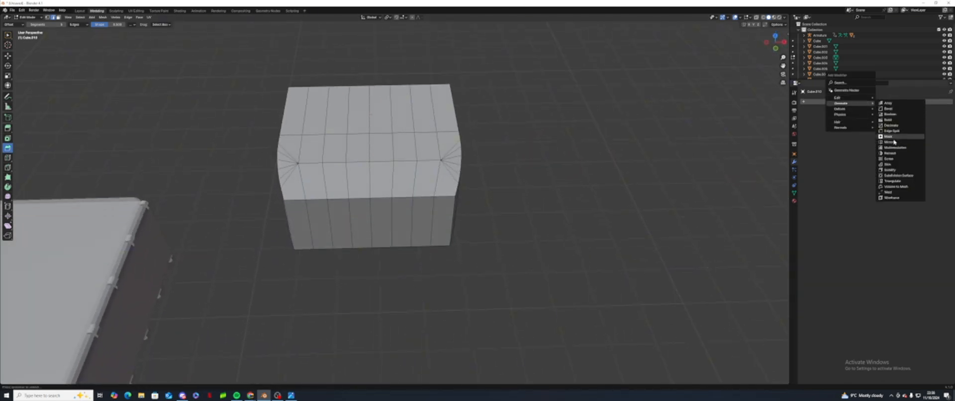
{"action": "left_click", "coordinate": [890, 142]}
Step: Delete the half of the block's mesh nearest the detached module, leaving that side to the mirror
{"action": "middle_click_drag", "start_coordinate": [595, 169], "coordinate": [670, 164], "text": "shift"}
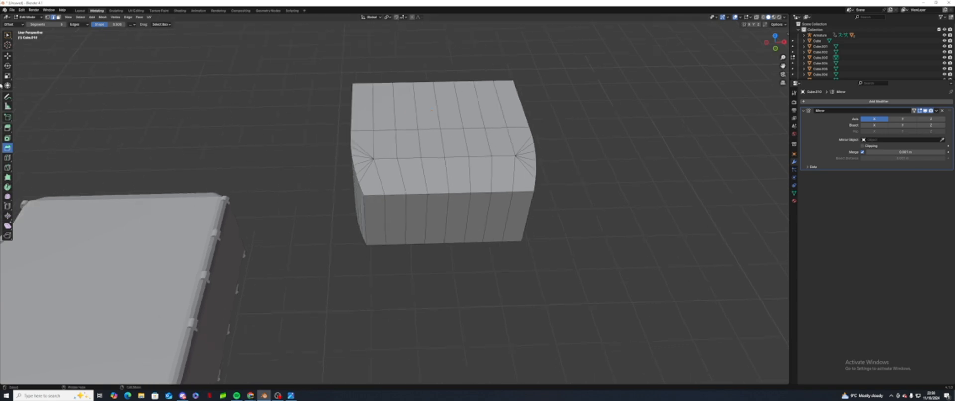
{"action": "left_click_drag", "start_coordinate": [314, 58], "coordinate": [407, 272]}
{"action": "middle_click_drag", "start_coordinate": [448, 292], "coordinate": [378, 252]}
{"action": "left_click_drag", "start_coordinate": [309, 106], "coordinate": [405, 336]}
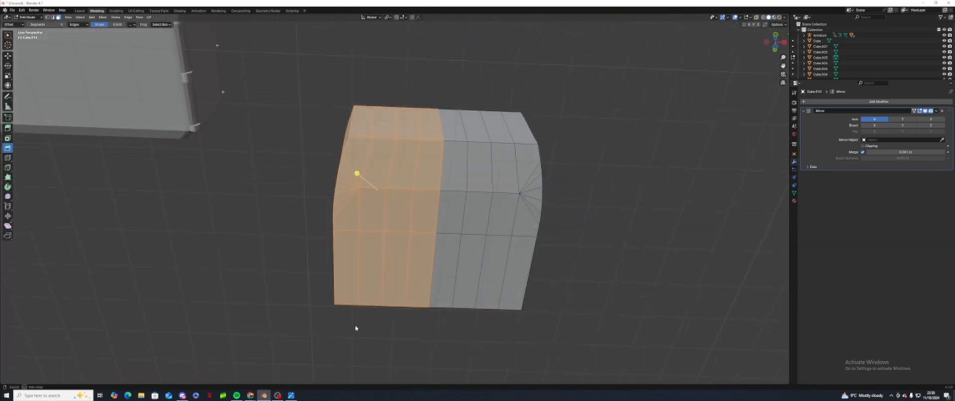
{"action": "middle_click_drag", "start_coordinate": [357, 328], "coordinate": [431, 206]}
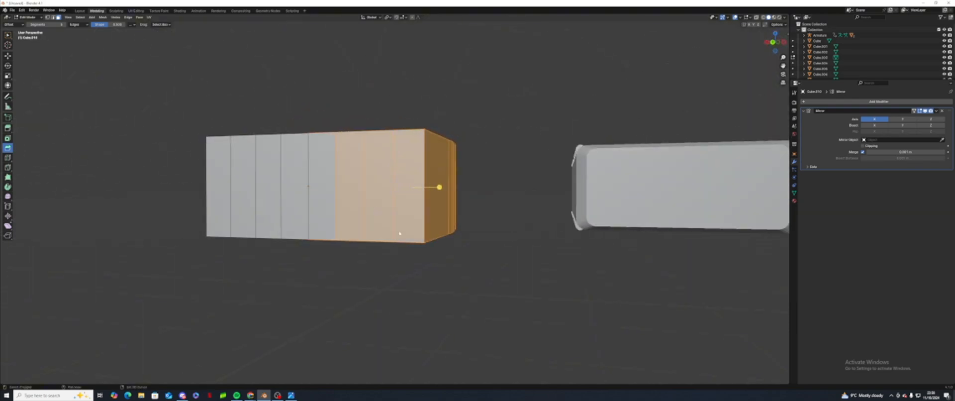
{"action": "key", "text": "x"}
{"action": "left_click", "coordinate": [431, 205]}
Step: Scale the remaining half's outer side faces, including the curved bevel strips, slightly smaller along Z, and clear the selection
{"action": "middle_click_drag", "start_coordinate": [575, 121], "coordinate": [72, 30]}
{"action": "left_click", "coordinate": [323, 130]}
{"action": "left_click", "coordinate": [341, 129], "text": "shift"}
{"action": "left_click", "coordinate": [358, 129], "text": "shift"}
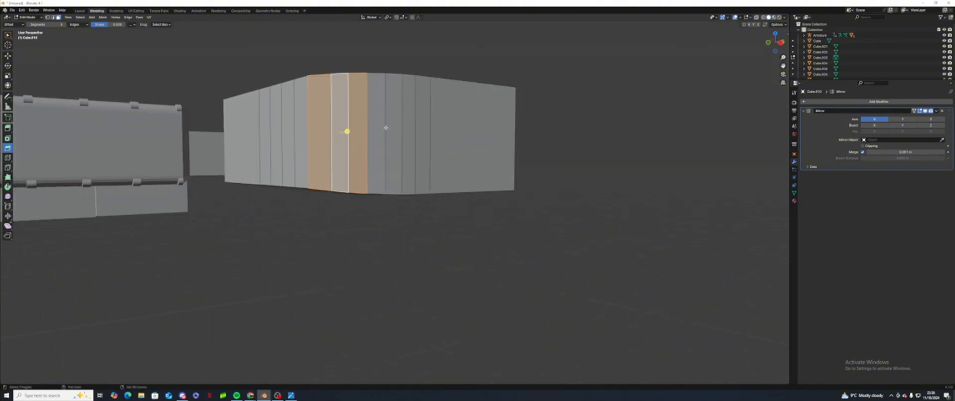
{"action": "left_click", "coordinate": [391, 127], "text": "shift"}
{"action": "left_click", "coordinate": [377, 128], "text": "shift"}
{"action": "left_click", "coordinate": [409, 126], "text": "shift"}
{"action": "left_click", "coordinate": [423, 124], "text": "shift"}
{"action": "left_click", "coordinate": [454, 114], "text": "shift"}
{"action": "middle_click_drag", "start_coordinate": [454, 114], "coordinate": [568, 165]}
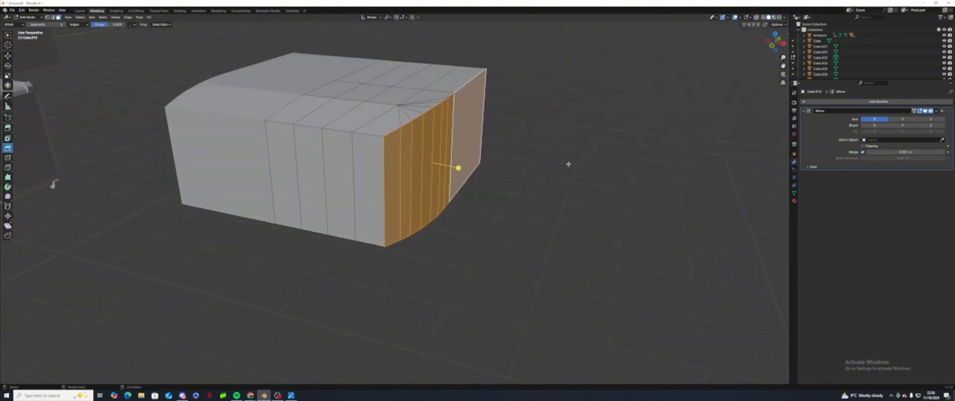
{"action": "key", "text": "s"}
{"action": "key", "text": "z"}
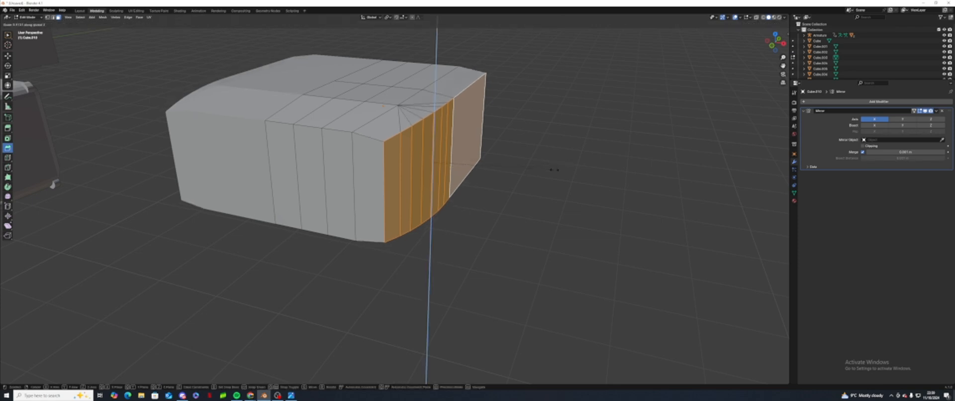
{"action": "left_click", "coordinate": [554, 170]}
{"action": "left_click", "coordinate": [517, 236]}
{"action": "mouse_move", "coordinate": [517, 236]}
{"action": "middle_mouse_down"}
{"action": "mouse_move", "coordinate": [534, 221]}
{"action": "mouse_move", "coordinate": [517, 243]}
{"action": "mouse_move", "coordinate": [524, 211]}
{"action": "mouse_move", "coordinate": [538, 219]}
{"action": "mouse_move", "coordinate": [535, 232]}
{"action": "mouse_move", "coordinate": [516, 228]}
{"action": "middle_mouse_up"}
Step: Add a cross loop cut through the block's rear section, behind the rounded side
{"action": "scroll", "coordinate": [523, 239], "scroll_direction": "down", "scroll_amount": 6}
{"action": "scroll", "coordinate": [517, 243], "scroll_direction": "up", "scroll_amount": 5}
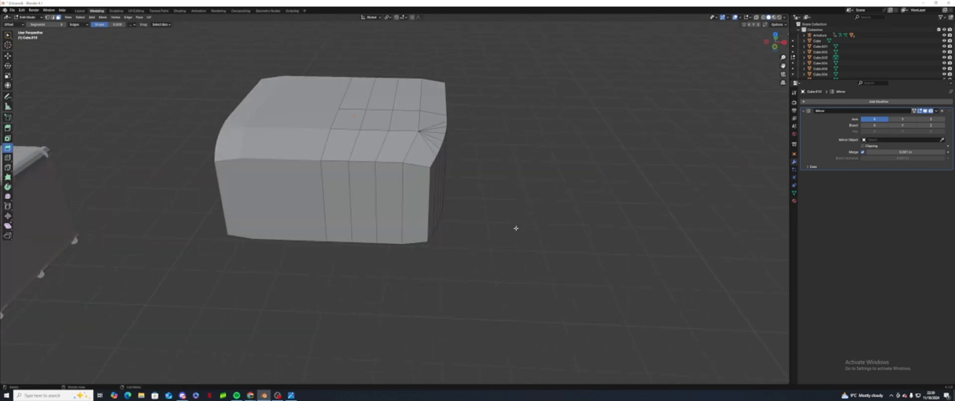
{"action": "middle_click_drag", "start_coordinate": [147, 258], "coordinate": [426, 173]}
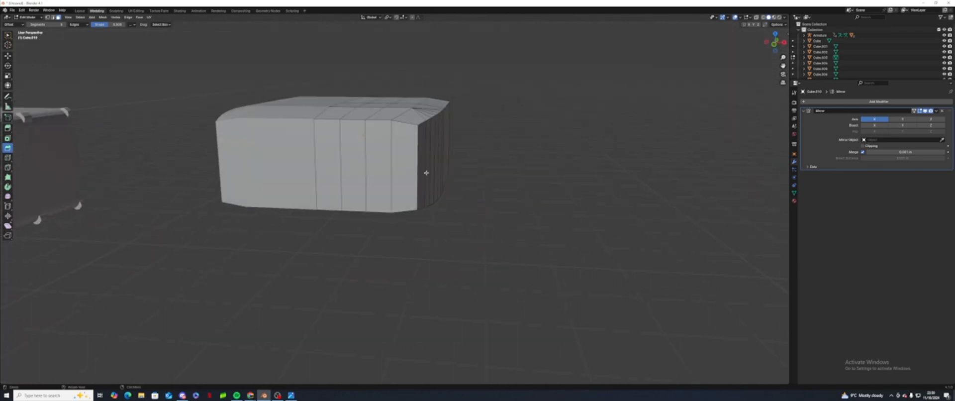
{"action": "middle_click_drag", "start_coordinate": [276, 175], "coordinate": [17, 170]}
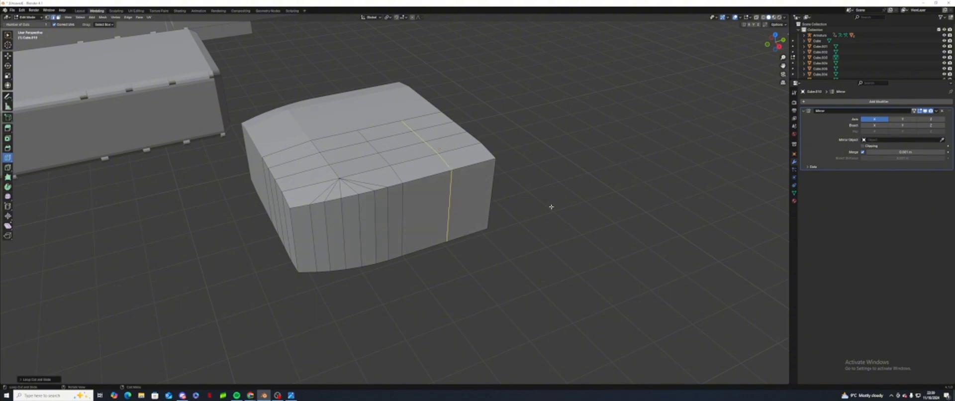
{"action": "mouse_move", "coordinate": [551, 206]}
{"action": "middle_mouse_down"}
{"action": "mouse_move", "coordinate": [539, 224]}
{"action": "mouse_move", "coordinate": [548, 226]}
{"action": "mouse_move", "coordinate": [518, 225]}
{"action": "mouse_move", "coordinate": [537, 203]}
{"action": "mouse_move", "coordinate": [563, 223]}
{"action": "mouse_move", "coordinate": [561, 215]}
{"action": "middle_mouse_up"}
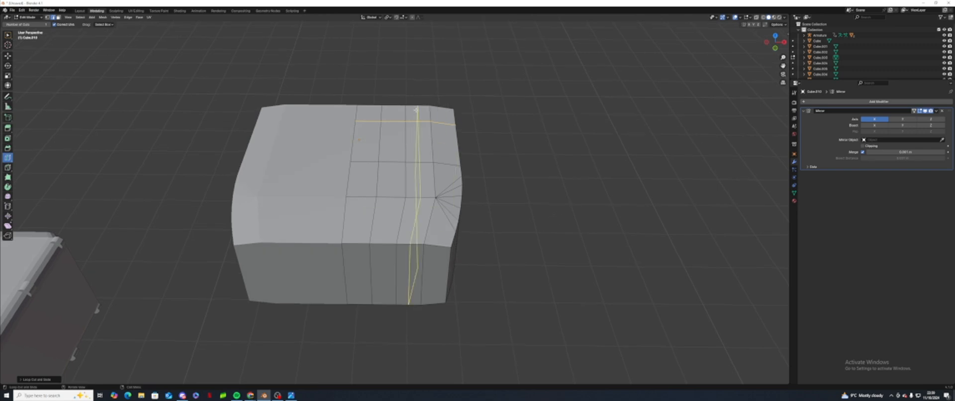
{"action": "mouse_move", "coordinate": [411, 231]}
{"action": "middle_mouse_down"}
{"action": "mouse_move", "coordinate": [448, 199]}
{"action": "mouse_move", "coordinate": [473, 242]}
{"action": "mouse_move", "coordinate": [465, 222]}
{"action": "mouse_move", "coordinate": [450, 239]}
{"action": "mouse_move", "coordinate": [445, 204]}
{"action": "mouse_move", "coordinate": [413, 234]}
{"action": "middle_mouse_up"}
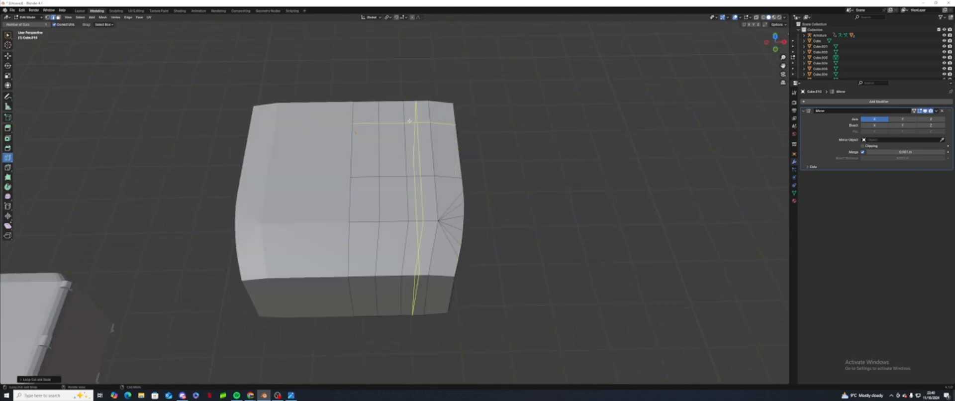
{"action": "middle_click_drag", "start_coordinate": [409, 121], "coordinate": [401, 111]}
{"action": "middle_click_drag", "start_coordinate": [411, 178], "coordinate": [21, 83]}
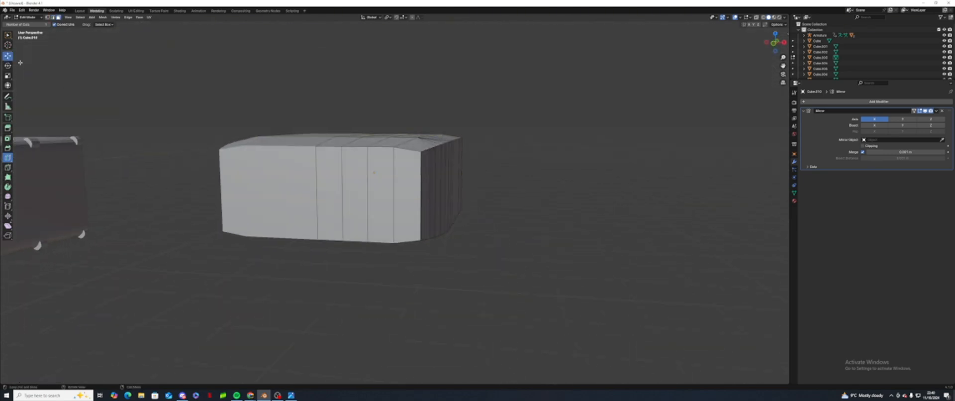
Step: Select the block's outer side faces from the curved strips to the rear section and scale them down along Z
{"action": "middle_click_drag", "start_coordinate": [349, 185], "coordinate": [305, 187]}
{"action": "left_click", "coordinate": [305, 186]}
{"action": "left_click", "coordinate": [324, 177], "text": "shift"}
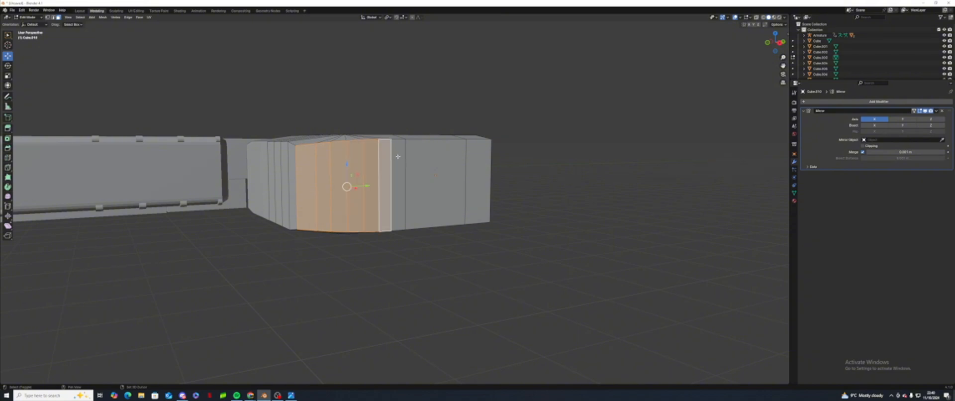
{"action": "left_click", "coordinate": [477, 171], "text": "shift"}
{"action": "middle_click_drag", "start_coordinate": [479, 174], "coordinate": [550, 234]}
{"action": "key", "text": "s"}
{"action": "key", "text": "z"}
{"action": "left_click", "coordinate": [518, 220]}
{"action": "left_click", "coordinate": [546, 236]}
{"action": "middle_click_drag", "start_coordinate": [495, 244], "coordinate": [380, 198]}
{"action": "left_click", "coordinate": [389, 187]}
{"action": "left_click", "coordinate": [417, 185], "text": "shift"}
{"action": "left_click", "coordinate": [444, 181], "text": "shift"}
{"action": "left_click", "coordinate": [467, 179], "text": "shift"}
{"action": "middle_click_drag", "start_coordinate": [490, 174], "coordinate": [507, 185]}
{"action": "scroll", "coordinate": [508, 187], "scroll_direction": "up", "scroll_amount": 2}
{"action": "left_click", "coordinate": [556, 206]}
Step: Add five horizontal loop cuts around the block's front and curved side, with the outermost ones close to the upper and lower edges
{"action": "middle_click_drag", "start_coordinate": [564, 208], "coordinate": [578, 204]}
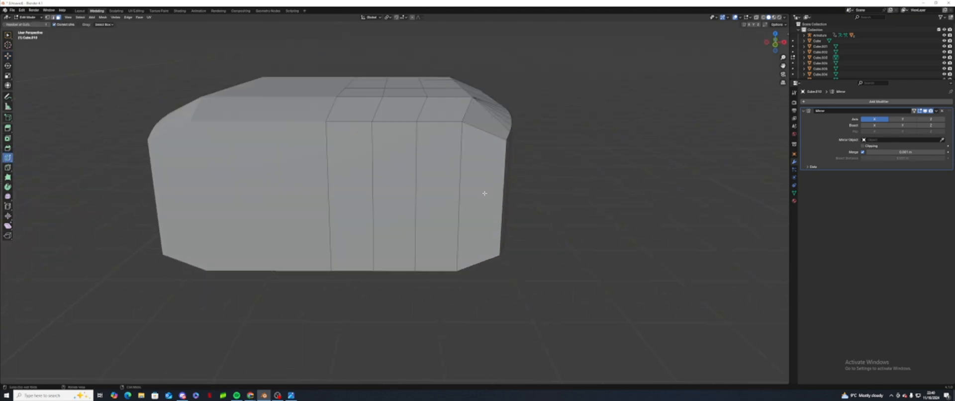
{"action": "middle_click_drag", "start_coordinate": [468, 187], "coordinate": [461, 129]}
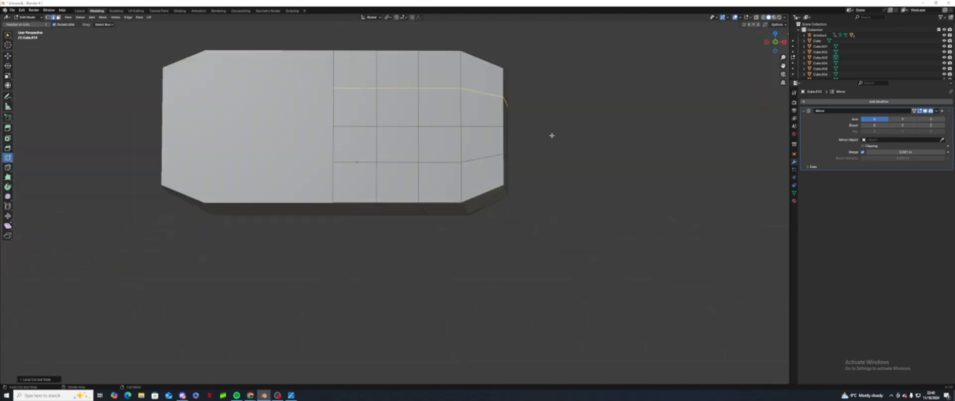
{"action": "middle_click_drag", "start_coordinate": [552, 135], "coordinate": [539, 156]}
{"action": "left_click", "coordinate": [381, 136]}
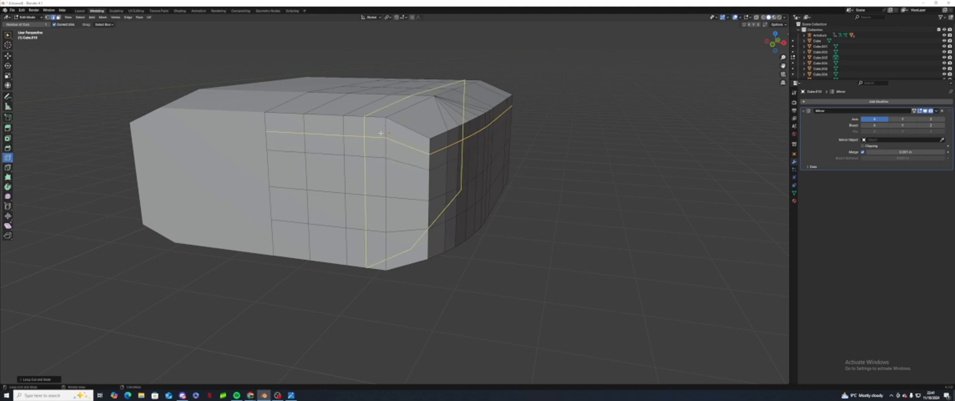
{"action": "left_click", "coordinate": [391, 249]}
{"action": "middle_click_drag", "start_coordinate": [495, 257], "coordinate": [521, 245], "text": "shift"}
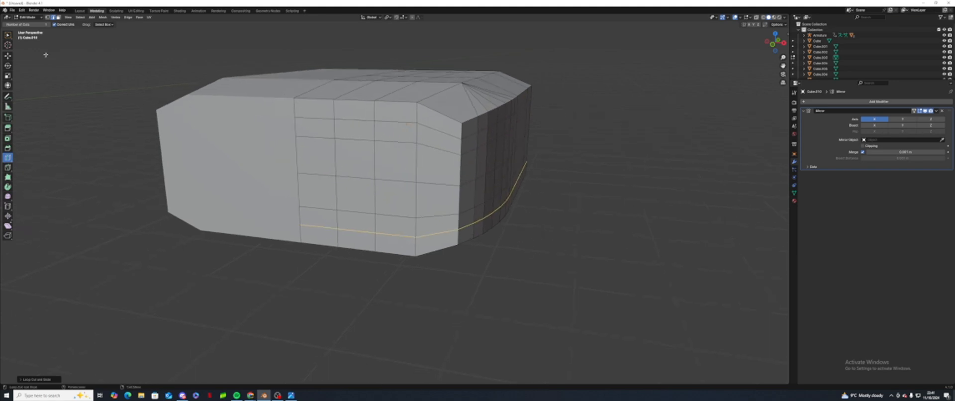
{"action": "left_click", "coordinate": [388, 214], "text": "alt"}
{"action": "left_click", "coordinate": [365, 139], "text": "alt"}
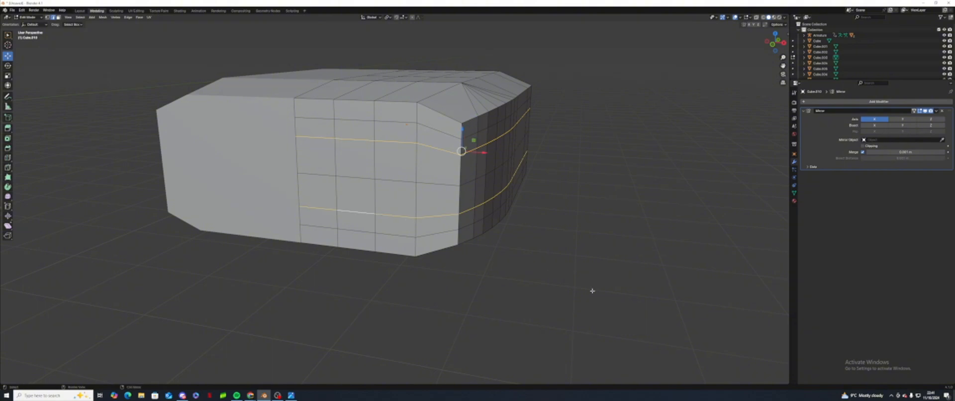
{"action": "middle_click_drag", "start_coordinate": [558, 277], "coordinate": [438, 187]}
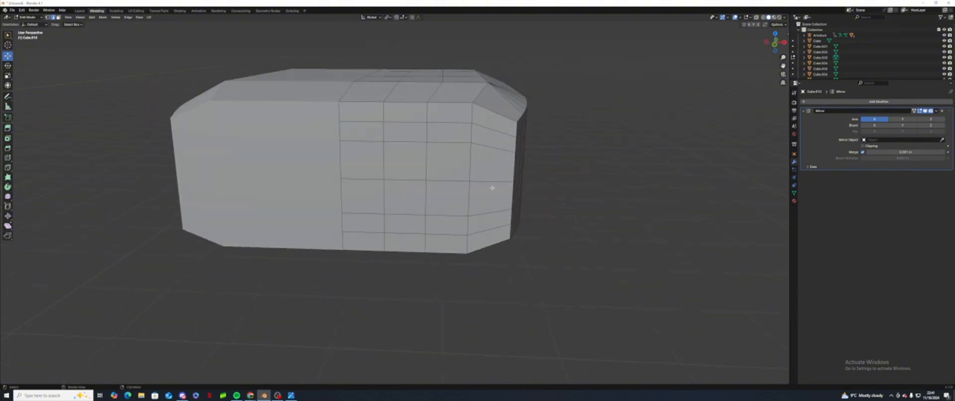
{"action": "middle_click_drag", "start_coordinate": [440, 148], "coordinate": [453, 164]}
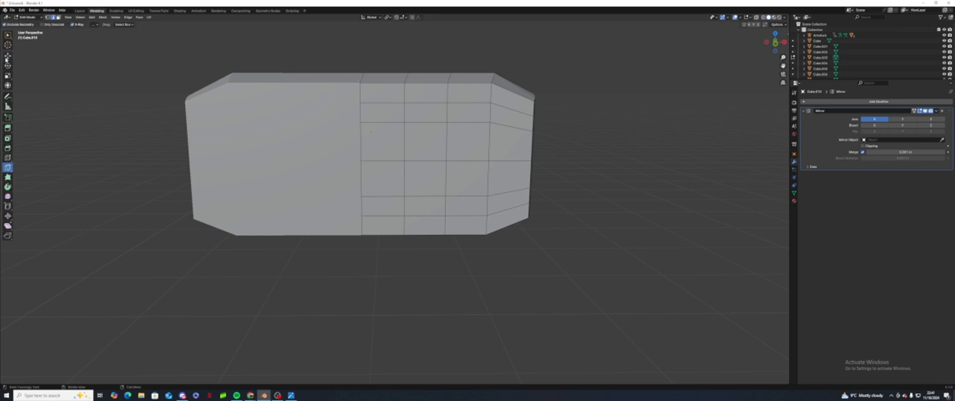
{"action": "middle_click_drag", "start_coordinate": [444, 152], "coordinate": [417, 151], "text": "shift"}
{"action": "left_click", "coordinate": [59, 17]}
{"action": "left_click", "coordinate": [399, 145]}
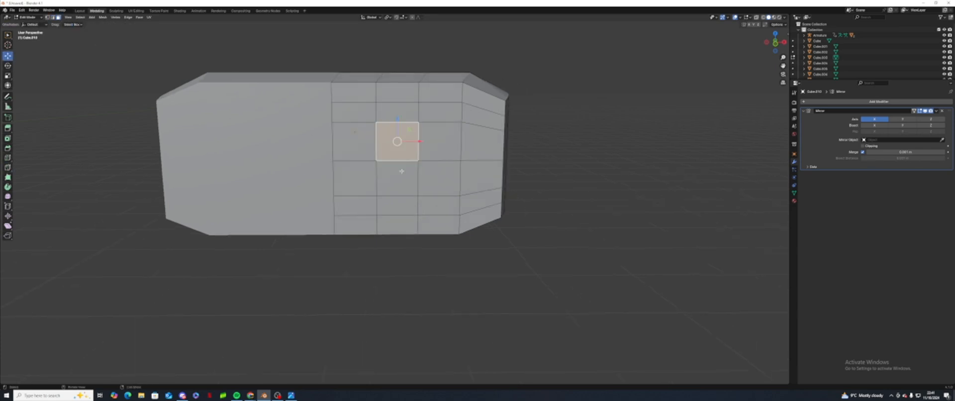
{"action": "left_click", "coordinate": [401, 173]}
{"action": "left_click", "coordinate": [401, 149], "text": "shift"}
{"action": "left_click", "coordinate": [445, 145], "text": "shift"}
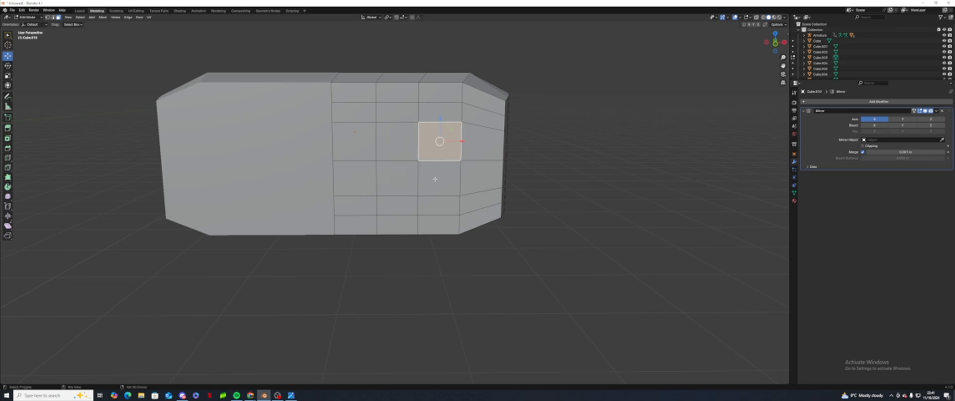
{"action": "left_click", "coordinate": [438, 178], "text": "shift"}
{"action": "left_click", "coordinate": [397, 178], "text": "shift"}
{"action": "middle_click_drag", "start_coordinate": [514, 177], "coordinate": [595, 183]}
{"action": "left_click", "coordinate": [586, 188]}
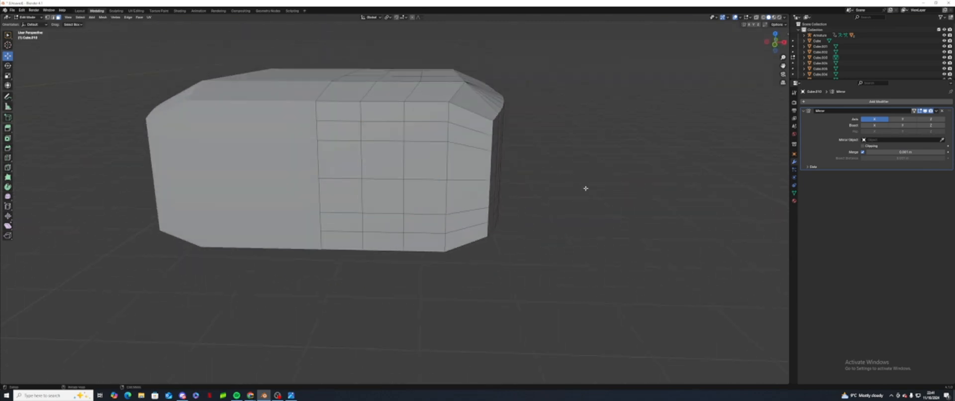
Step: Add two lengthwise loop cuts that split the middle and outer columns of the block's front face in half
{"action": "left_click", "coordinate": [423, 125]}
{"action": "left_click", "coordinate": [388, 125]}
{"action": "middle_click_drag", "start_coordinate": [592, 208], "coordinate": [572, 205]}
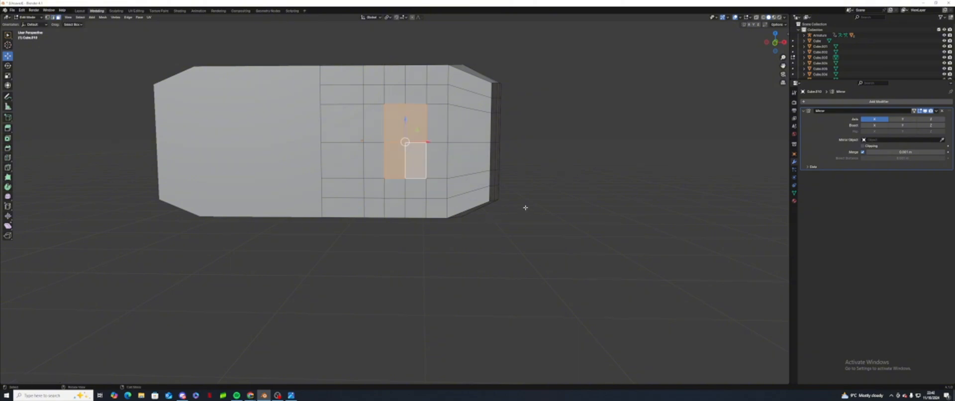
Step: Extrude a tall two-column strip of the front faces into the block to form a vertical recess
{"action": "middle_click_drag", "start_coordinate": [526, 207], "coordinate": [530, 214]}
{"action": "left_click", "coordinate": [446, 138], "text": "shift"}
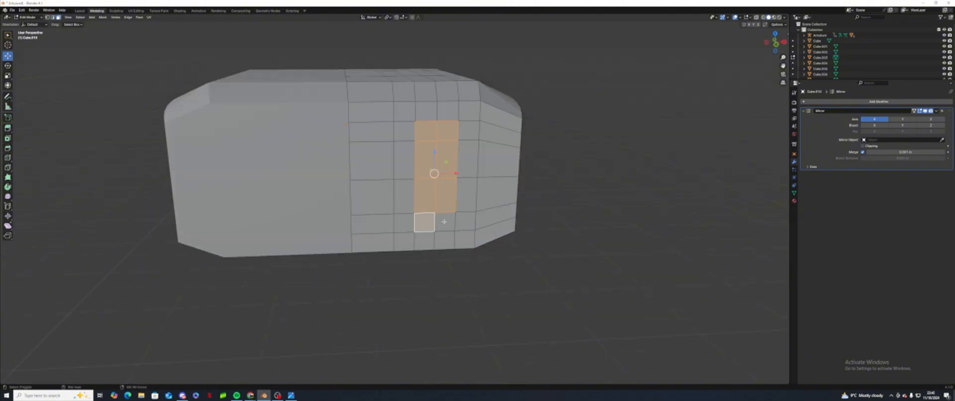
{"action": "middle_click_drag", "start_coordinate": [444, 221], "coordinate": [379, 175]}
{"action": "key", "text": "e"}
{"action": "left_click", "coordinate": [334, 198]}
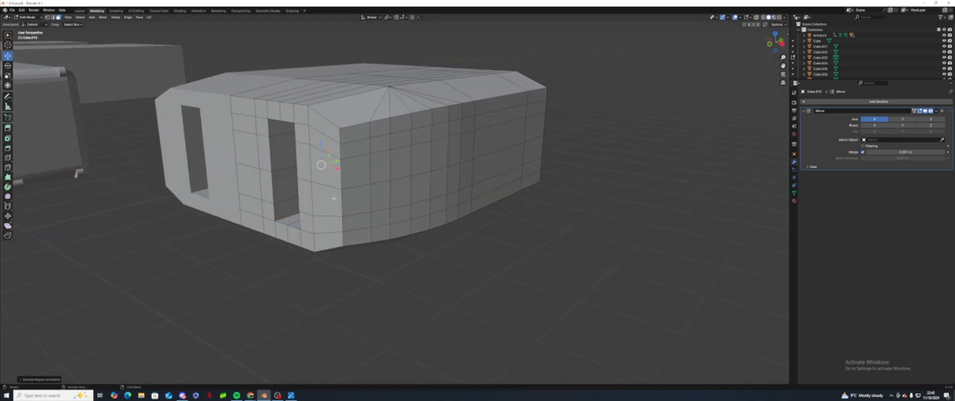
{"action": "middle_click_drag", "start_coordinate": [334, 198], "coordinate": [458, 228]}
Step: Try to extrude the upper and lower face strips that line up with the front recess
{"action": "middle_click_drag", "start_coordinate": [511, 244], "coordinate": [435, 145]}
{"action": "left_click", "coordinate": [569, 254]}
{"action": "left_click", "coordinate": [434, 137], "text": "shift"}
{"action": "left_click", "coordinate": [378, 169], "text": "shift"}
{"action": "middle_click_drag", "start_coordinate": [387, 87], "coordinate": [435, 77]}
{"action": "key", "text": "e"}
{"action": "left_click", "coordinate": [430, 47]}
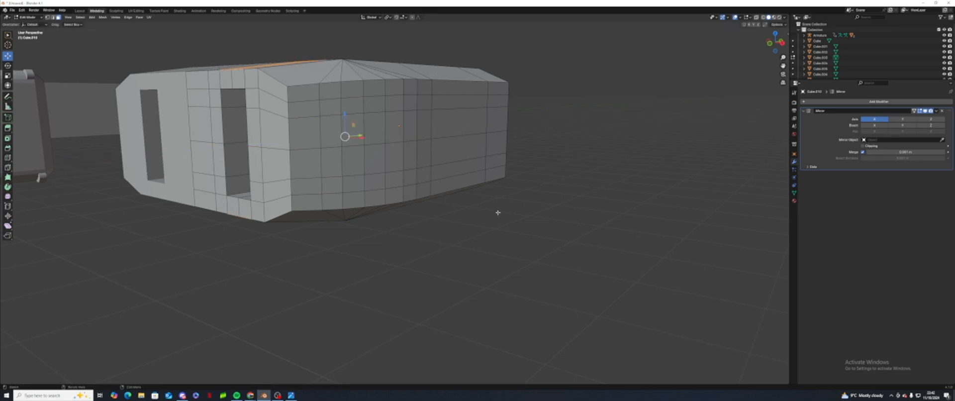
Step: Enable the Z axis on the Mirror modifier and delete the upper half of the block's mesh
{"action": "middle_click_drag", "start_coordinate": [497, 213], "coordinate": [343, 91]}
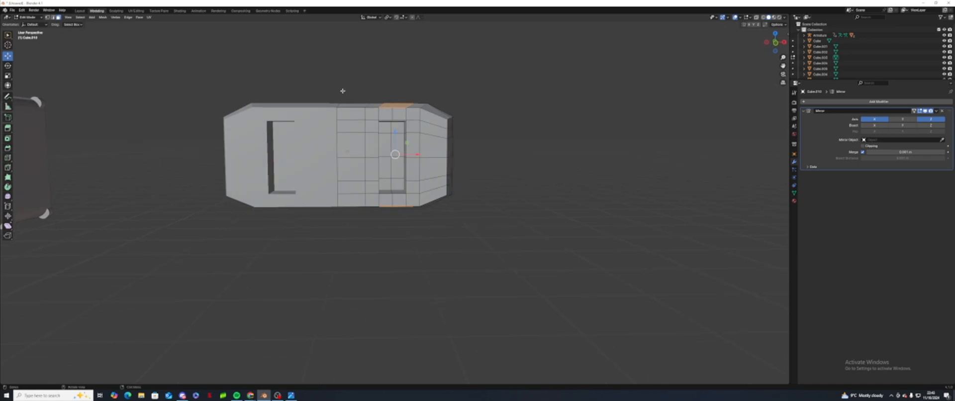
{"action": "key", "text": "x"}
{"action": "left_click", "coordinate": [523, 166]}
{"action": "middle_click_drag", "start_coordinate": [520, 156], "coordinate": [397, 144]}
{"action": "left_click_drag", "start_coordinate": [297, 89], "coordinate": [394, 138]}
{"action": "left_click", "coordinate": [486, 149]}
{"action": "middle_click_drag", "start_coordinate": [486, 148], "coordinate": [402, 112]}
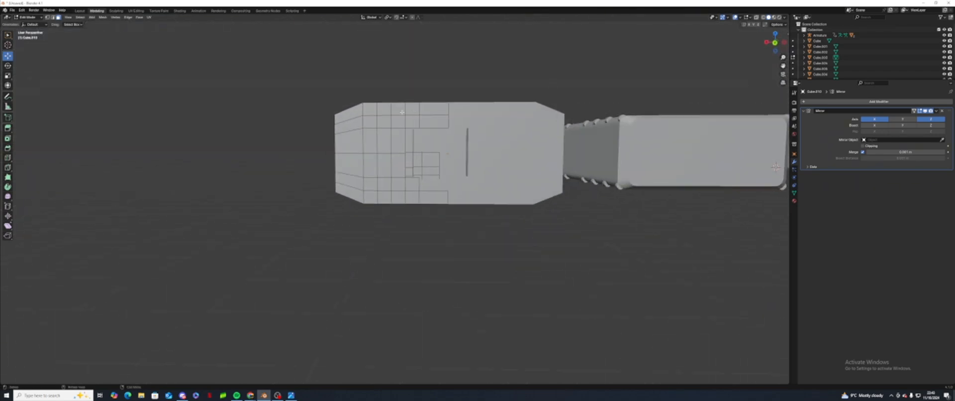
{"action": "left_click_drag", "start_coordinate": [437, 134], "coordinate": [436, 134]}
{"action": "middle_click_drag", "start_coordinate": [437, 133], "coordinate": [344, 91]}
{"action": "middle_click_drag", "start_coordinate": [448, 149], "coordinate": [342, 135]}
{"action": "scroll", "coordinate": [473, 150], "scroll_direction": "down", "scroll_amount": 3}
{"action": "scroll", "coordinate": [473, 150], "scroll_direction": "up", "scroll_amount": 5}
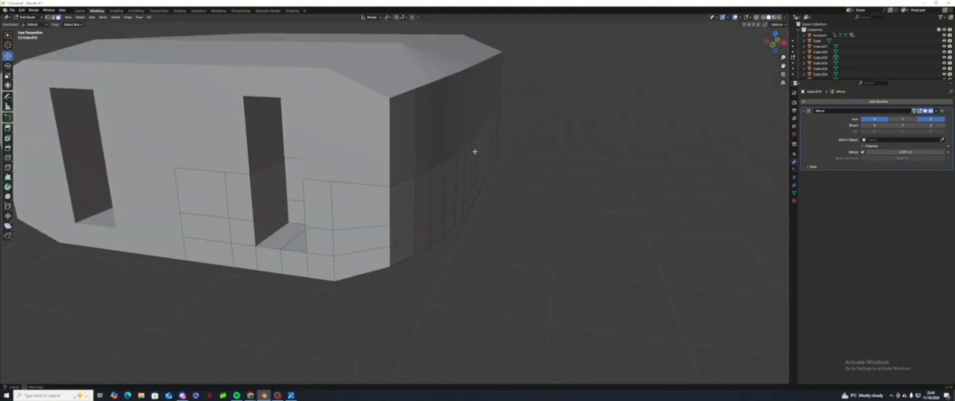
Step: Try to move the vertical border edge of the rear opening along X, then undo the attempt
{"action": "middle_click_drag", "start_coordinate": [474, 151], "coordinate": [401, 152]}
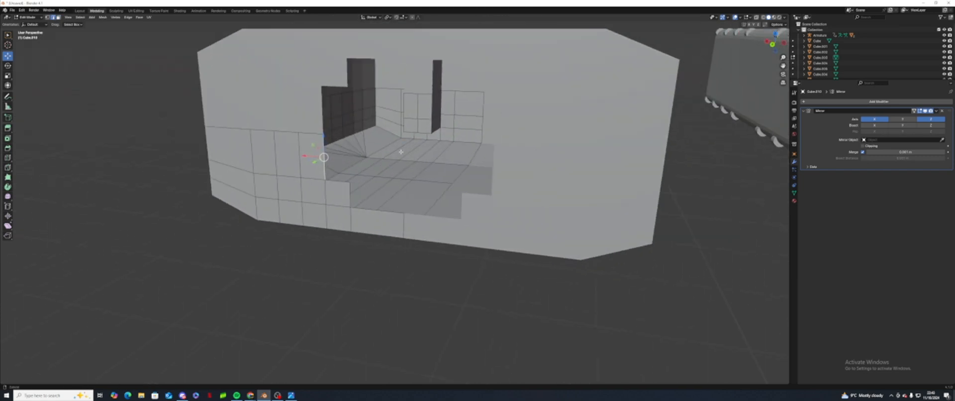
{"action": "middle_click_drag", "start_coordinate": [591, 149], "coordinate": [422, 184]}
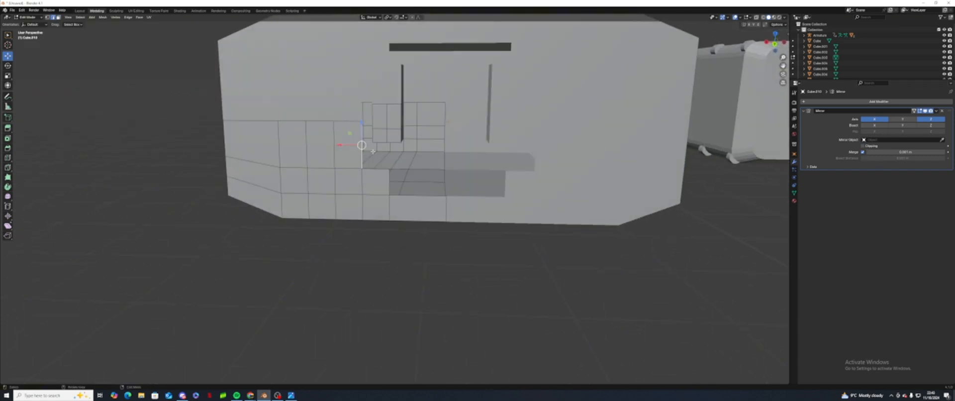
{"action": "key", "text": "g"}
{"action": "key", "text": "x"}
{"action": "right_click", "coordinate": [485, 148]}
{"action": "key", "text": "ctrl+z"}
Step: Turn on Clipping in the Mirror modifier and extrude the rear opening's border edges along X to close the hole
{"action": "key", "text": "e"}
{"action": "key", "text": "x"}
{"action": "left_click", "coordinate": [359, 205]}
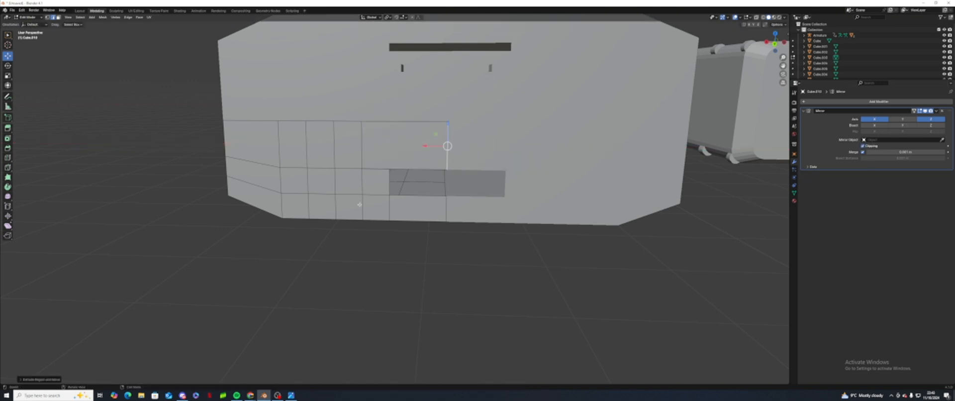
{"action": "key", "text": "e"}
{"action": "key", "text": "x"}
{"action": "left_click", "coordinate": [592, 145]}
{"action": "mouse_move", "coordinate": [597, 139]}
{"action": "middle_mouse_down"}
{"action": "mouse_move", "coordinate": [584, 160]}
{"action": "mouse_move", "coordinate": [589, 149]}
{"action": "middle_mouse_up"}
{"action": "scroll", "coordinate": [522, 214], "scroll_direction": "down", "scroll_amount": 4}
{"action": "left_click", "coordinate": [460, 266]}
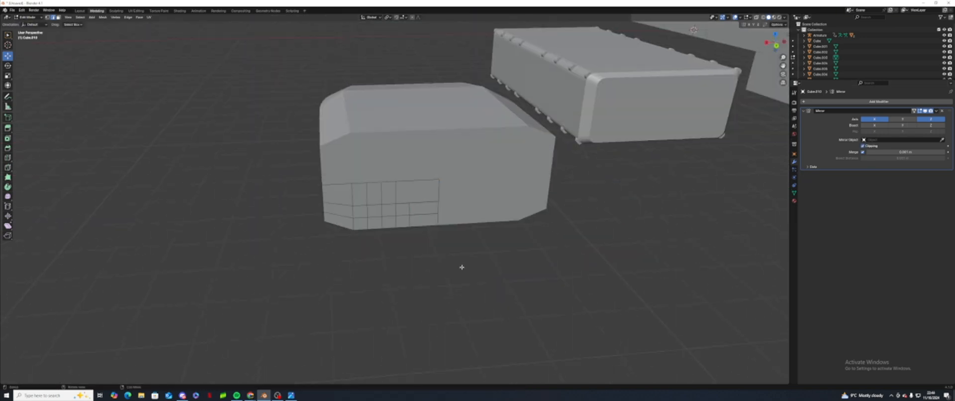
Step: Select the six underside faces in line with the front recess and extrude them outward as a raised strip
{"action": "middle_click_drag", "start_coordinate": [461, 267], "coordinate": [397, 128]}
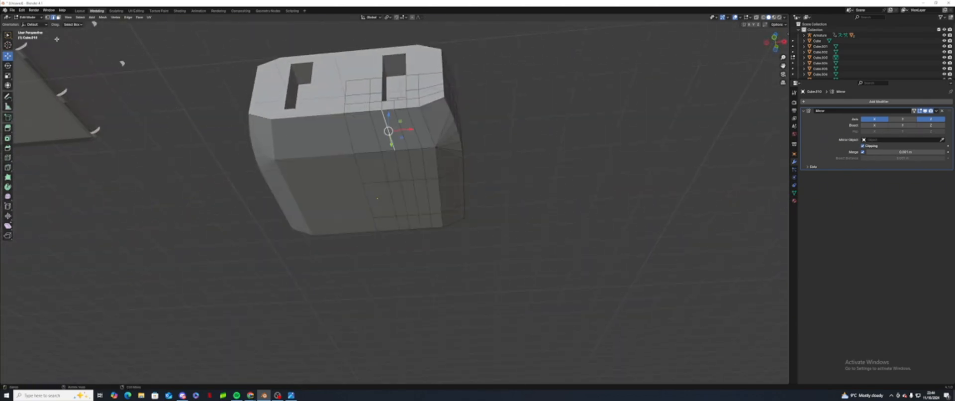
{"action": "left_click", "coordinate": [401, 138]}
{"action": "left_click", "coordinate": [412, 139], "text": "shift"}
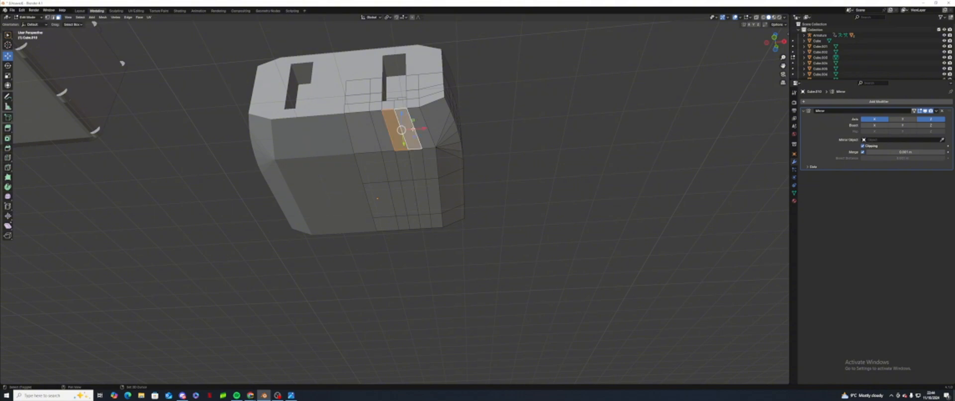
{"action": "left_click", "coordinate": [406, 165], "text": "shift"}
{"action": "left_click", "coordinate": [419, 167], "text": "shift"}
{"action": "left_click", "coordinate": [420, 192], "text": "shift"}
{"action": "left_click", "coordinate": [412, 195], "text": "shift"}
{"action": "middle_click_drag", "start_coordinate": [457, 172], "coordinate": [422, 175]}
{"action": "key", "text": "KP_1"}
{"action": "key", "text": "KP_7"}
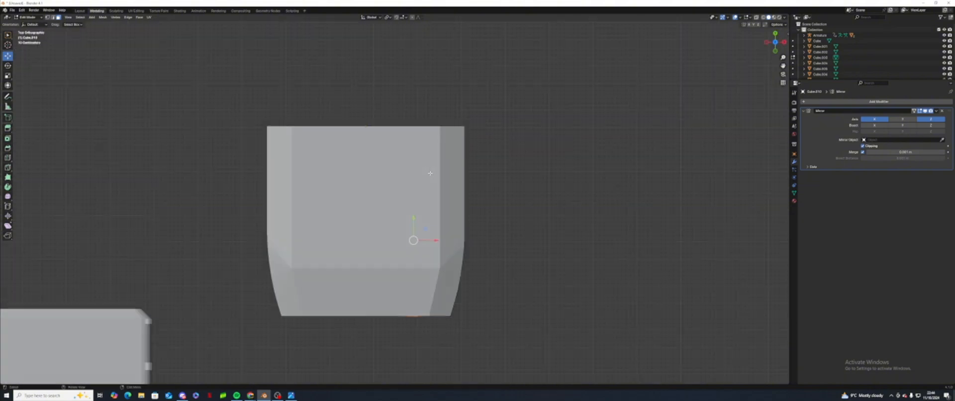
{"action": "key", "text": "KP_3"}
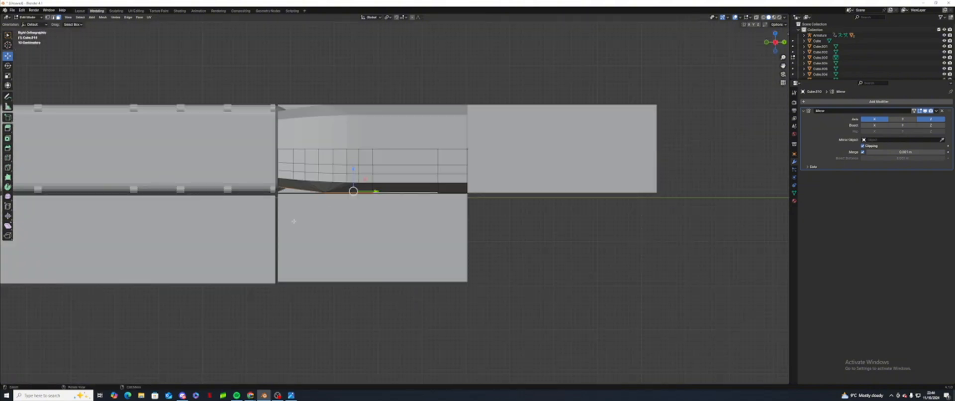
{"action": "key", "text": "e"}
{"action": "left_click", "coordinate": [334, 199]}
{"action": "middle_click_drag", "start_coordinate": [335, 199], "coordinate": [400, 238]}
{"action": "middle_click_drag", "start_coordinate": [442, 260], "coordinate": [434, 241]}
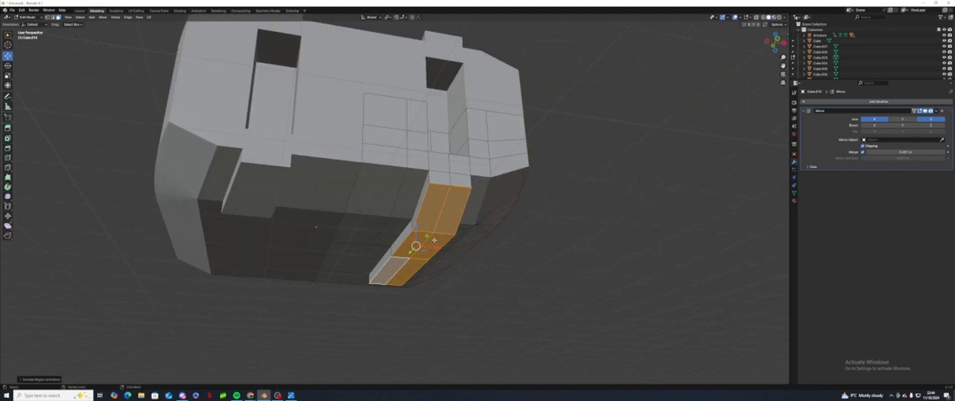
{"action": "scroll", "coordinate": [427, 216], "scroll_direction": "up", "scroll_amount": 2}
Step: Delete the inner side wall faces of the raised strip at the block's sloped front end
{"action": "left_click", "coordinate": [433, 189]}
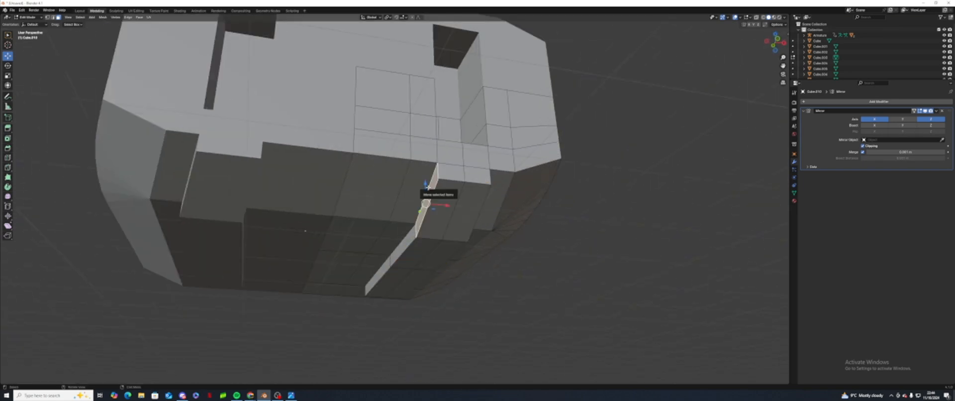
{"action": "key", "text": "x"}
{"action": "left_click", "coordinate": [425, 190]}
{"action": "left_click", "coordinate": [420, 190]}
{"action": "key", "text": "x"}
{"action": "left_click", "coordinate": [419, 188]}
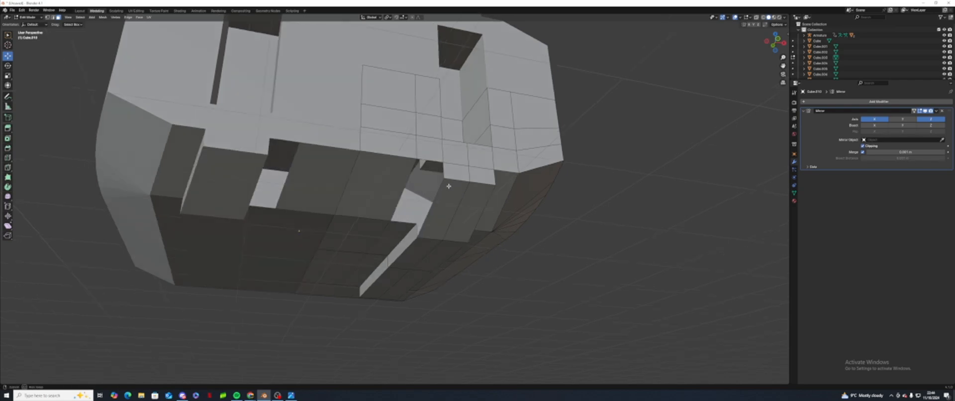
Step: Try deleting more side wall faces along the raised strip, and undo the face deletions
{"action": "scroll", "coordinate": [478, 220], "scroll_direction": "up", "scroll_amount": 3}
{"action": "middle_click_drag", "start_coordinate": [448, 186], "coordinate": [438, 222]}
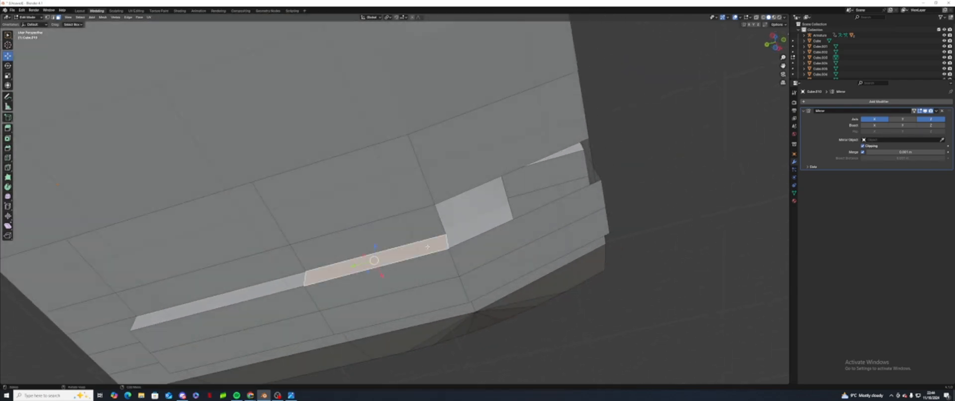
{"action": "scroll", "coordinate": [373, 264], "scroll_direction": "down", "scroll_amount": 3}
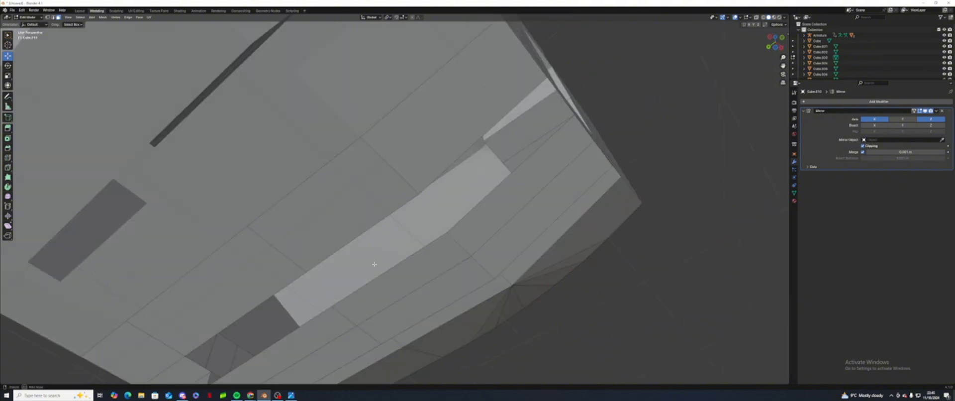
{"action": "middle_click_drag", "start_coordinate": [373, 264], "coordinate": [396, 234]}
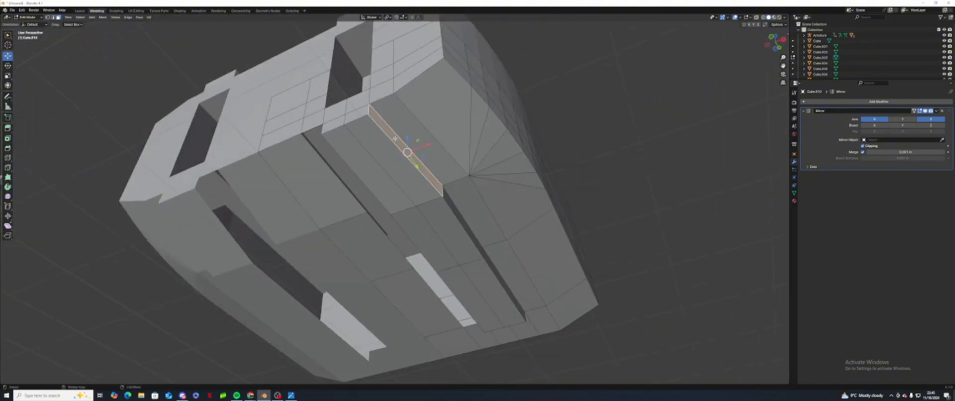
{"action": "middle_click_drag", "start_coordinate": [395, 138], "coordinate": [453, 167]}
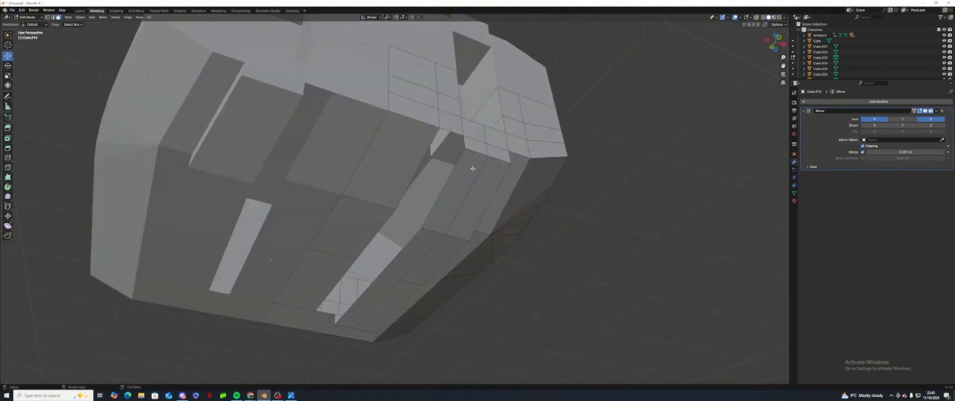
{"action": "key", "text": "ctrl+z"}
{"action": "key", "text": "ctrl+z"}
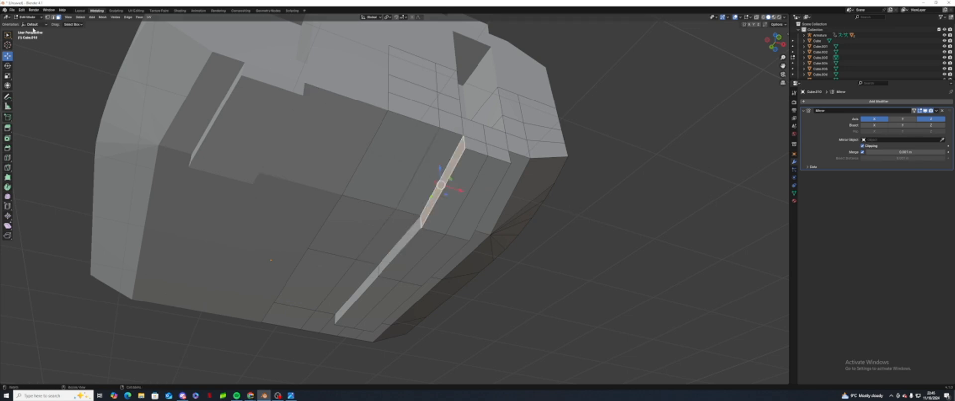
Step: Select the outer border edges along one side of the raised strip and move them along X to slant its side wall
{"action": "middle_click_drag", "start_coordinate": [416, 277], "coordinate": [404, 268]}
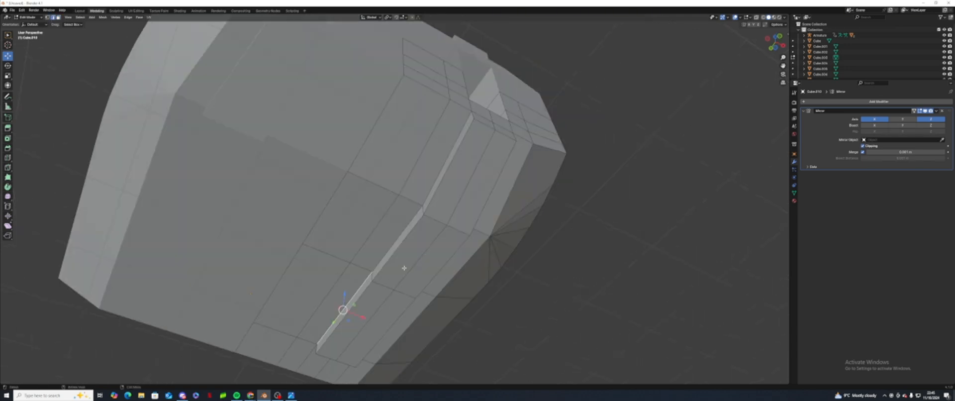
{"action": "left_click", "coordinate": [396, 245]}
{"action": "middle_click_drag", "start_coordinate": [395, 245], "coordinate": [382, 189]}
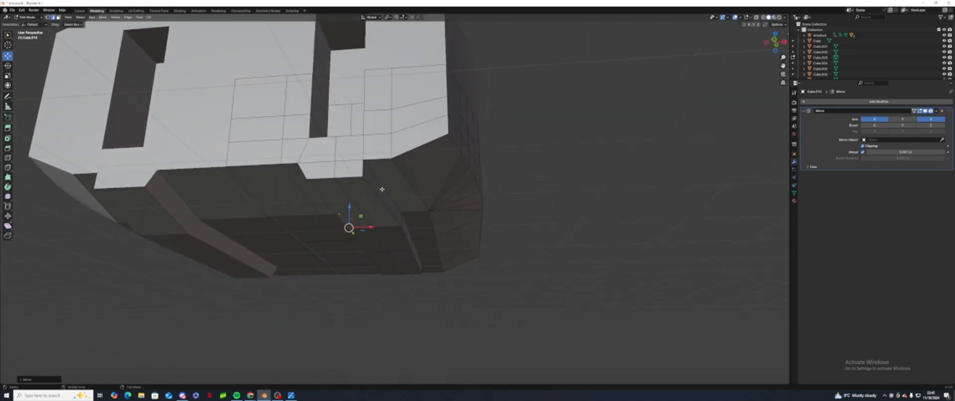
{"action": "key", "text": "g"}
{"action": "key", "text": "x"}
{"action": "left_click", "coordinate": [426, 223]}
Step: Select the strip's underside faces, rotate them in side view to slope toward the rear, and shift them slightly up along Z
{"action": "middle_click_drag", "start_coordinate": [426, 223], "coordinate": [573, 234]}
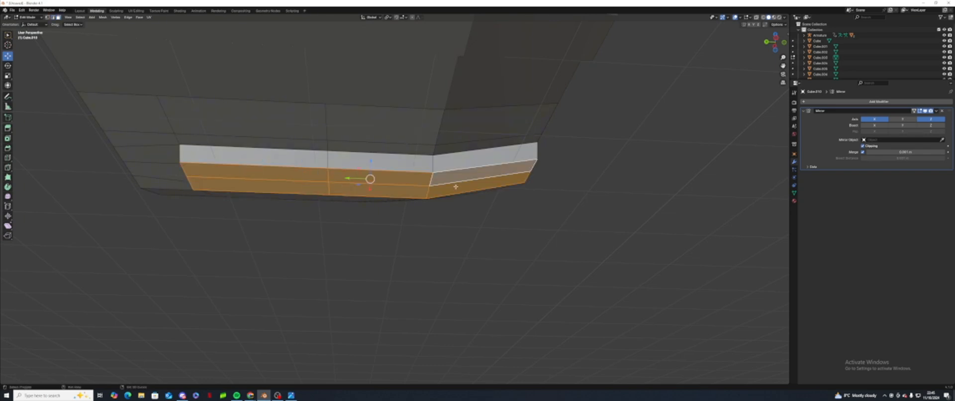
{"action": "key", "text": "KP_3"}
{"action": "key", "text": "r"}
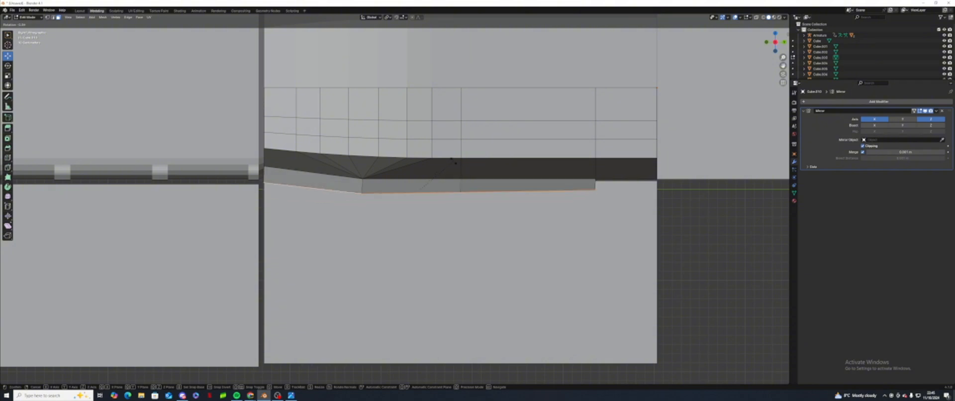
{"action": "left_click", "coordinate": [450, 163]}
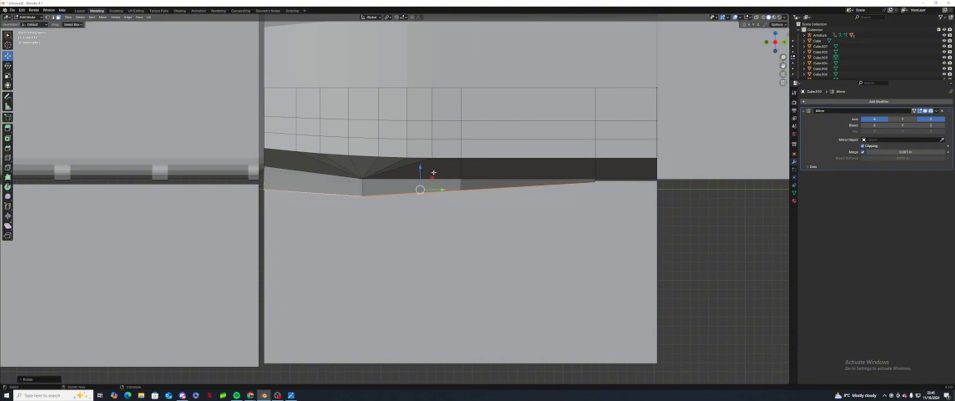
{"action": "left_click_drag", "start_coordinate": [420, 168], "coordinate": [420, 163]}
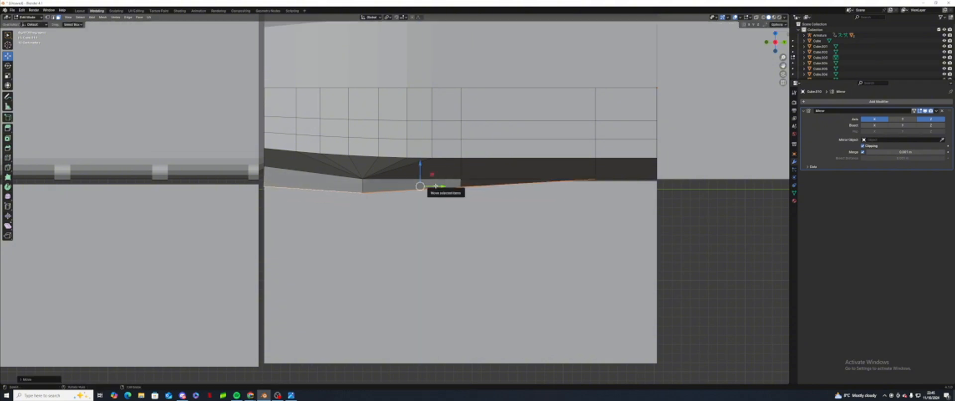
{"action": "middle_click_drag", "start_coordinate": [427, 215], "coordinate": [456, 211]}
{"action": "scroll", "coordinate": [618, 185], "scroll_direction": "up", "scroll_amount": 2}
{"action": "scroll", "coordinate": [400, 205], "scroll_direction": "up", "scroll_amount": 4}
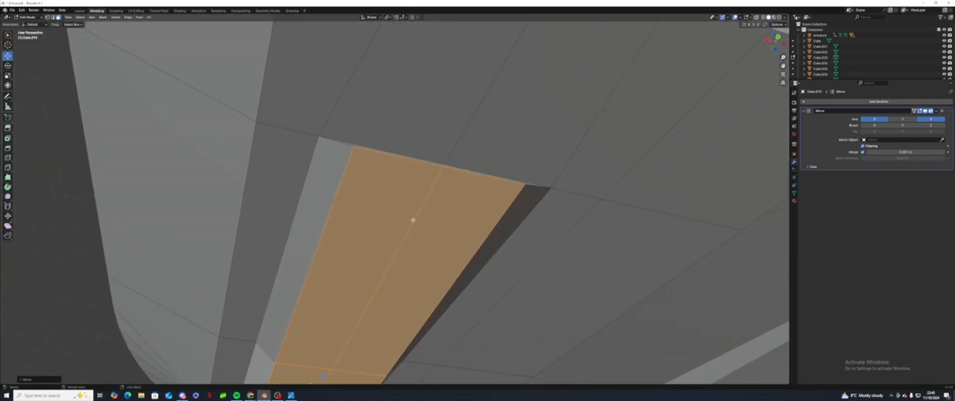
{"action": "middle_click_drag", "start_coordinate": [380, 228], "coordinate": [434, 173]}
{"action": "scroll", "coordinate": [368, 241], "scroll_direction": "down", "scroll_amount": 2}
{"action": "middle_click_drag", "start_coordinate": [411, 130], "coordinate": [411, 113]}
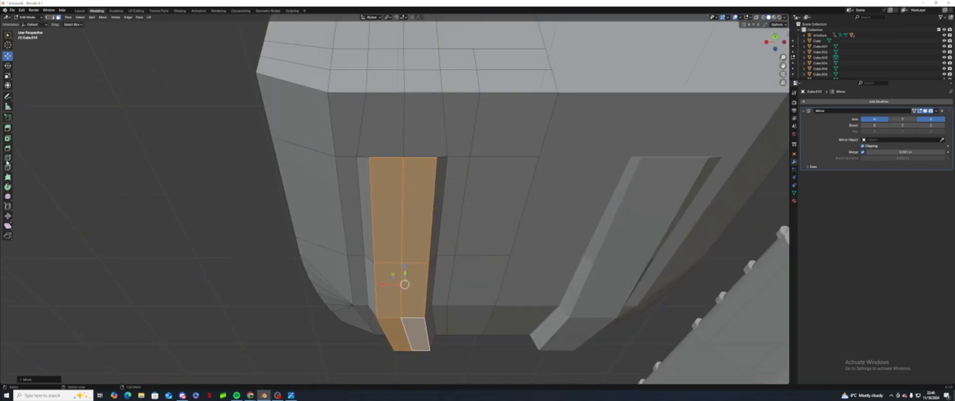
{"action": "scroll", "coordinate": [407, 163], "scroll_direction": "up", "scroll_amount": 4}
{"action": "left_click", "coordinate": [348, 117]}
{"action": "middle_click_drag", "start_coordinate": [348, 115], "coordinate": [352, 62]}
{"action": "key", "text": "Escape"}
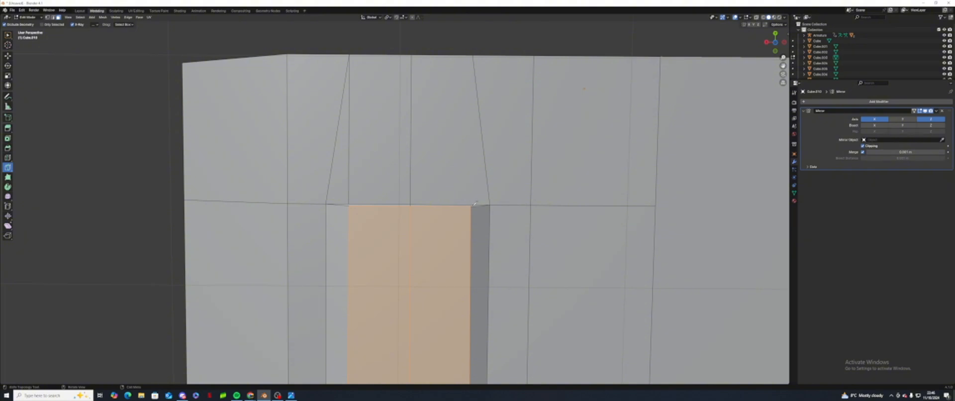
{"action": "middle_click_drag", "start_coordinate": [475, 50], "coordinate": [106, 175]}
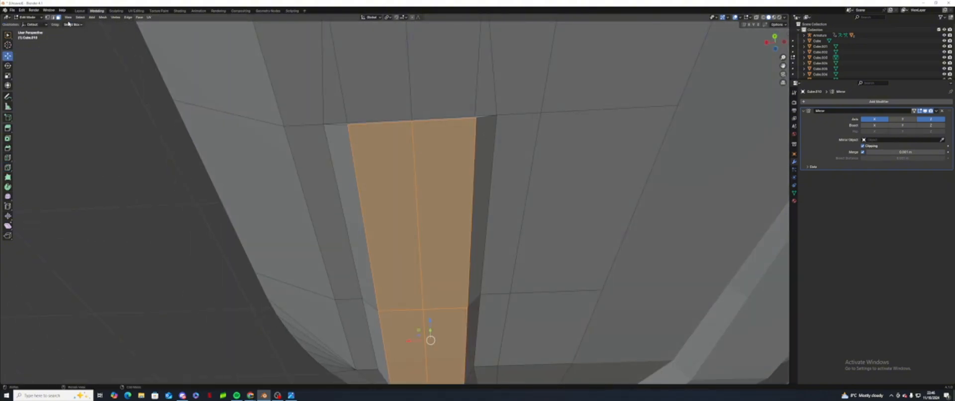
Step: Delete the two thin end faces where the raised strip meets the block's underside
{"action": "left_click", "coordinate": [389, 121]}
{"action": "left_click", "coordinate": [406, 121]}
{"action": "key", "text": "x"}
{"action": "left_click", "coordinate": [418, 120]}
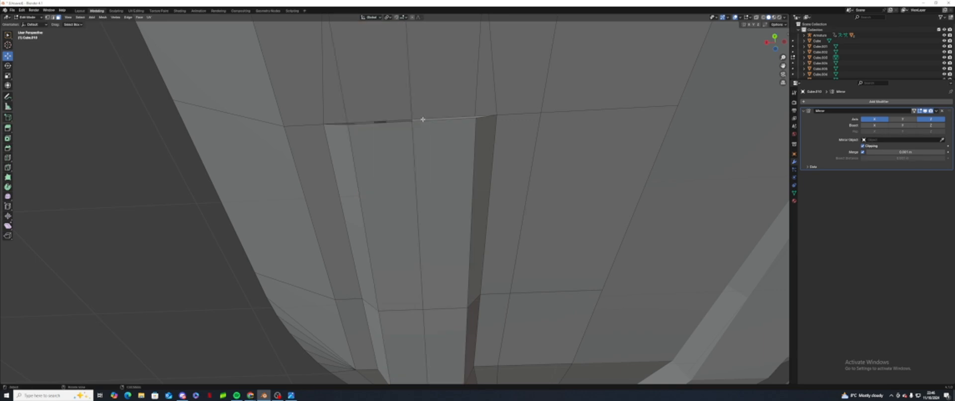
{"action": "left_click", "coordinate": [423, 121]}
{"action": "left_click", "coordinate": [428, 118]}
{"action": "left_click", "coordinate": [428, 119]}
{"action": "key", "text": "x"}
{"action": "left_click", "coordinate": [428, 119]}
Step: Select the three vertices at the strip's rear end and move them along Y in side view to the block's edge line
{"action": "scroll", "coordinate": [357, 105], "scroll_direction": "up", "scroll_amount": 3}
{"action": "middle_click_drag", "start_coordinate": [356, 105], "coordinate": [371, 152], "text": "shift"}
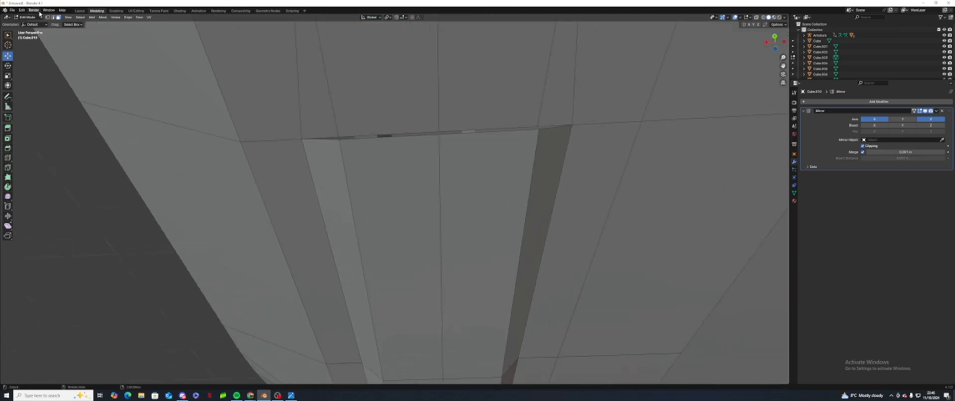
{"action": "left_click", "coordinate": [448, 138], "text": "shift"}
{"action": "left_click", "coordinate": [544, 134], "text": "shift"}
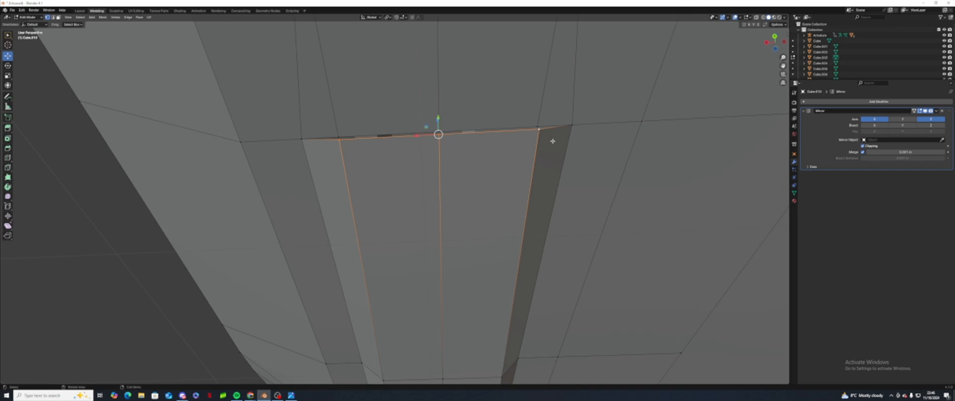
{"action": "key", "text": "KP_3"}
{"action": "middle_click_drag", "start_coordinate": [369, 85], "coordinate": [420, 207], "text": "shift"}
{"action": "scroll", "coordinate": [393, 144], "scroll_direction": "up", "scroll_amount": 8}
{"action": "middle_click_drag", "start_coordinate": [300, 224], "coordinate": [408, 224], "text": "shift"}
{"action": "scroll", "coordinate": [376, 220], "scroll_direction": "up", "scroll_amount": 3}
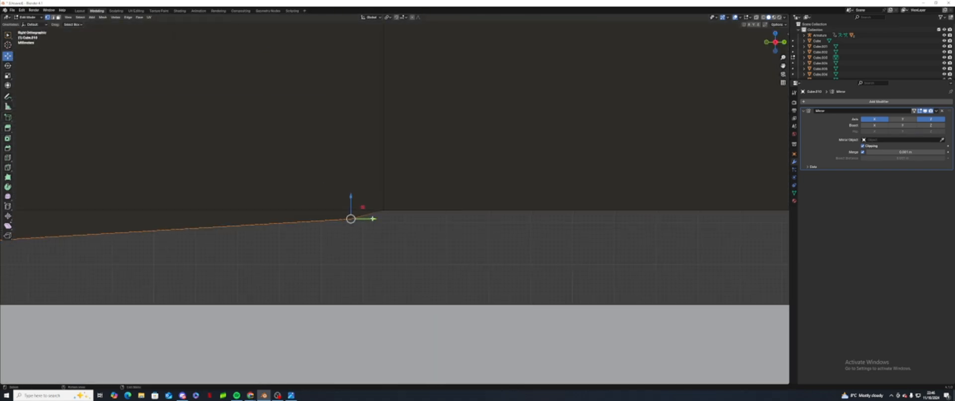
{"action": "left_click_drag", "start_coordinate": [373, 219], "coordinate": [405, 215]}
Step: Merge each of the strip's three rear-end vertices with the adjoining vertex on the block's underside
{"action": "middle_click_drag", "start_coordinate": [405, 215], "coordinate": [326, 183]}
{"action": "left_click", "coordinate": [333, 197]}
{"action": "right_click", "coordinate": [382, 170]}
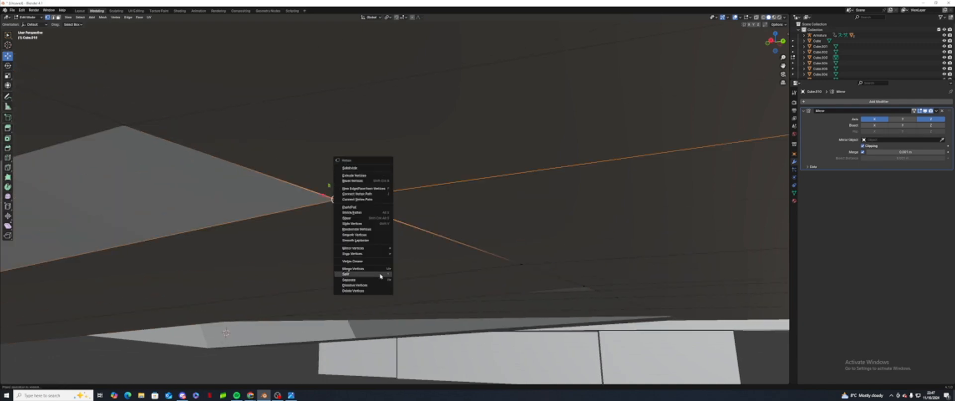
{"action": "mouse_move", "coordinate": [382, 269]}
{"action": "left_click", "coordinate": [414, 269]}
{"action": "left_click_drag", "start_coordinate": [503, 281], "coordinate": [537, 244]}
{"action": "right_click", "coordinate": [538, 240]}
{"action": "left_click", "coordinate": [563, 242]}
{"action": "middle_click_drag", "start_coordinate": [561, 249], "coordinate": [422, 131], "text": "shift"}
{"action": "left_click_drag", "start_coordinate": [417, 170], "coordinate": [451, 130]}
{"action": "right_click", "coordinate": [451, 124]}
{"action": "left_click", "coordinate": [470, 124]}
Step: Inspect the merged strip end and the rest of the connector block from several angles
{"action": "scroll", "coordinate": [449, 204], "scroll_direction": "down", "scroll_amount": 5}
{"action": "middle_click_drag", "start_coordinate": [450, 205], "coordinate": [547, 250]}
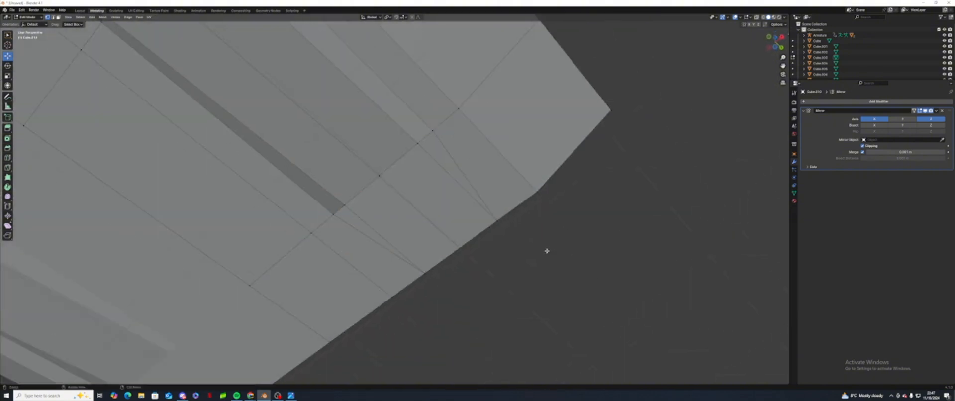
{"action": "scroll", "coordinate": [546, 250], "scroll_direction": "down", "scroll_amount": 6}
{"action": "middle_click_drag", "start_coordinate": [490, 245], "coordinate": [517, 241]}
{"action": "scroll", "coordinate": [511, 277], "scroll_direction": "up", "scroll_amount": 5}
{"action": "middle_click_drag", "start_coordinate": [511, 278], "coordinate": [499, 234]}
{"action": "scroll", "coordinate": [500, 250], "scroll_direction": "down", "scroll_amount": 5}
{"action": "scroll", "coordinate": [473, 192], "scroll_direction": "down", "scroll_amount": 1}
{"action": "middle_click_drag", "start_coordinate": [473, 192], "coordinate": [490, 227]}
{"action": "scroll", "coordinate": [439, 241], "scroll_direction": "up", "scroll_amount": 4}
{"action": "scroll", "coordinate": [538, 186], "scroll_direction": "up", "scroll_amount": 2}
{"action": "scroll", "coordinate": [534, 176], "scroll_direction": "down", "scroll_amount": 6}
Step: Return to the Layout workspace and apply the connector block's Mirror modifier
{"action": "left_click", "coordinate": [80, 10]}
{"action": "middle_click_drag", "start_coordinate": [580, 202], "coordinate": [624, 159]}
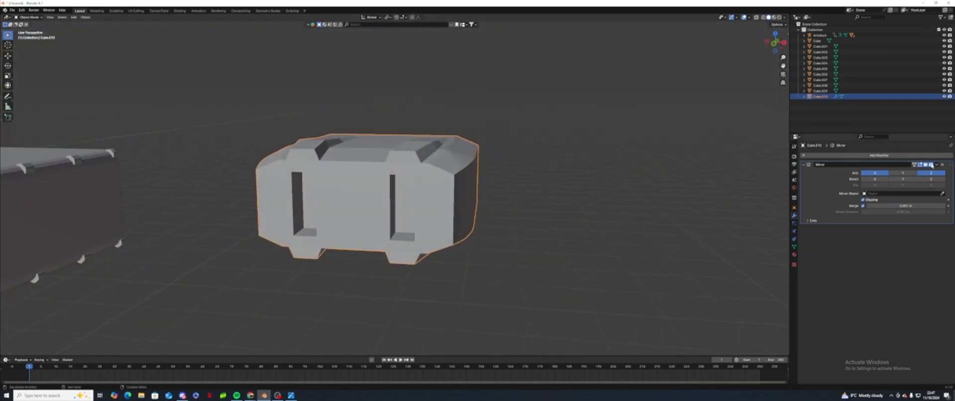
{"action": "left_click", "coordinate": [937, 165]}
{"action": "left_click", "coordinate": [924, 170]}
{"action": "left_click", "coordinate": [523, 240]}
{"action": "scroll", "coordinate": [523, 240], "scroll_direction": "down", "scroll_amount": 4}
{"action": "mouse_move", "coordinate": [523, 241]}
{"action": "middle_mouse_down"}
{"action": "mouse_move", "coordinate": [501, 251]}
{"action": "mouse_move", "coordinate": [511, 239]}
{"action": "middle_mouse_up"}
Step: Move the connector block freely, along X, and along Y to reposition it beside the long box module
{"action": "left_click", "coordinate": [492, 181]}
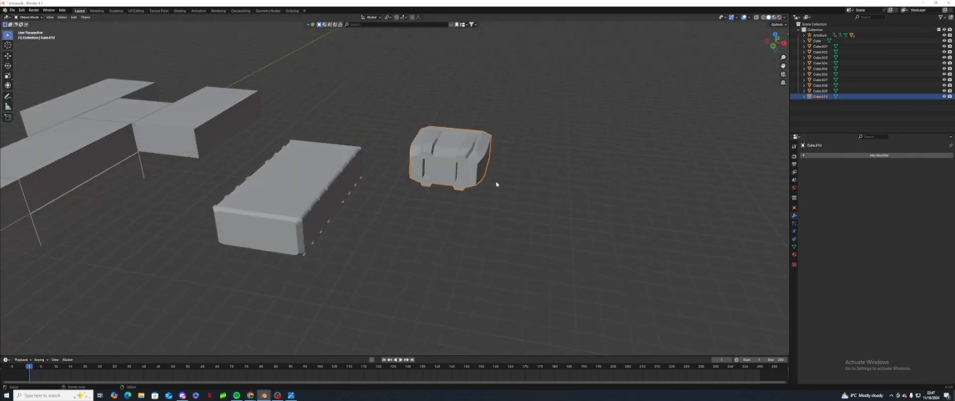
{"action": "middle_click_drag", "start_coordinate": [497, 184], "coordinate": [487, 193]}
{"action": "key", "text": "g"}
{"action": "left_click", "coordinate": [434, 195]}
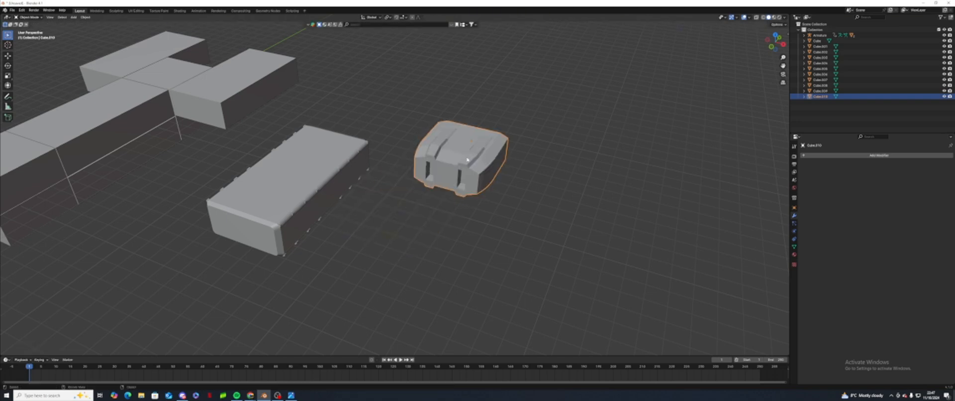
{"action": "key", "text": "g"}
{"action": "key", "text": "x"}
{"action": "left_click", "coordinate": [467, 181]}
{"action": "key", "text": "g"}
{"action": "key", "text": "y"}
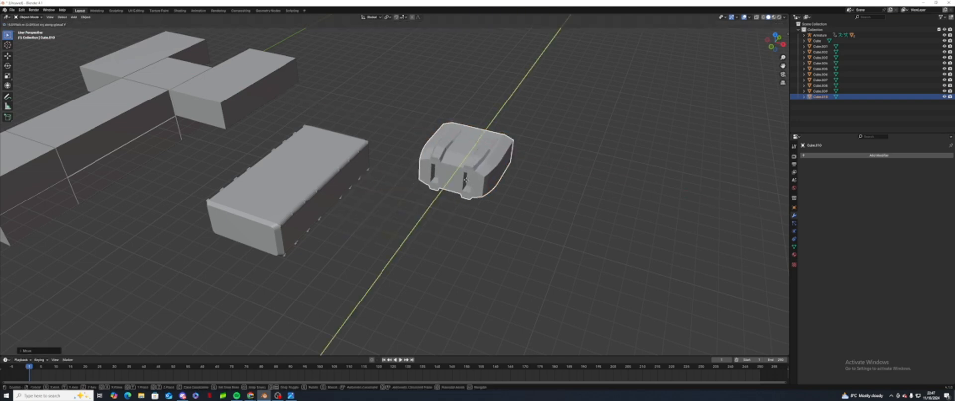
{"action": "left_click", "coordinate": [474, 270]}
Step: Copy and paste the connector block and move the duplicate along Y well clear of the original
{"action": "scroll", "coordinate": [454, 266], "scroll_direction": "down", "scroll_amount": 3}
{"action": "middle_click_drag", "start_coordinate": [437, 256], "coordinate": [462, 276]}
{"action": "middle_click_drag", "start_coordinate": [463, 249], "coordinate": [507, 182], "text": "shift"}
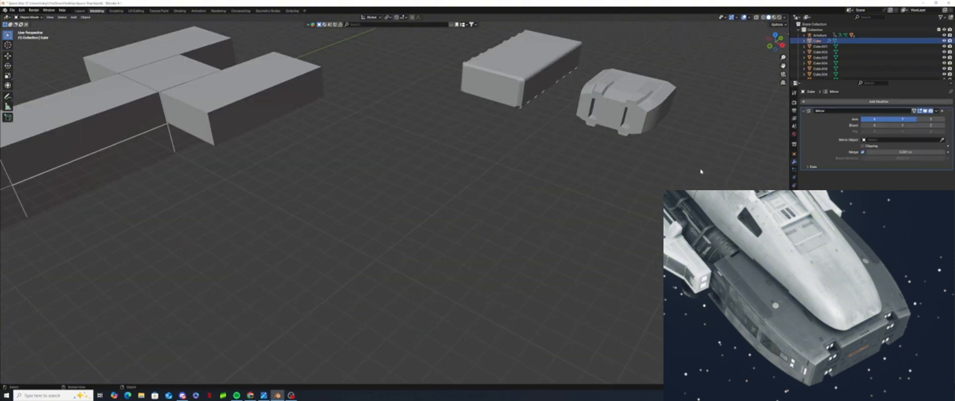
{"action": "middle_click_drag", "start_coordinate": [630, 110], "coordinate": [604, 120], "text": "shift"}
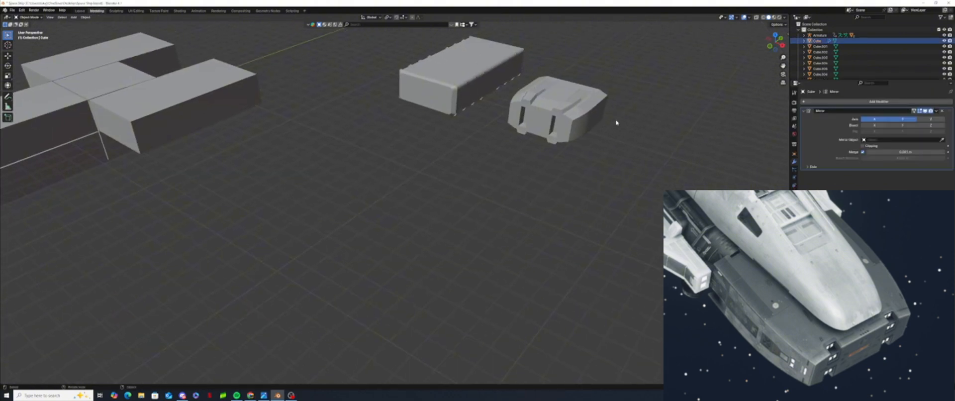
{"action": "left_click", "coordinate": [577, 132]}
{"action": "middle_click_drag", "start_coordinate": [582, 156], "coordinate": [440, 154], "text": "shift"}
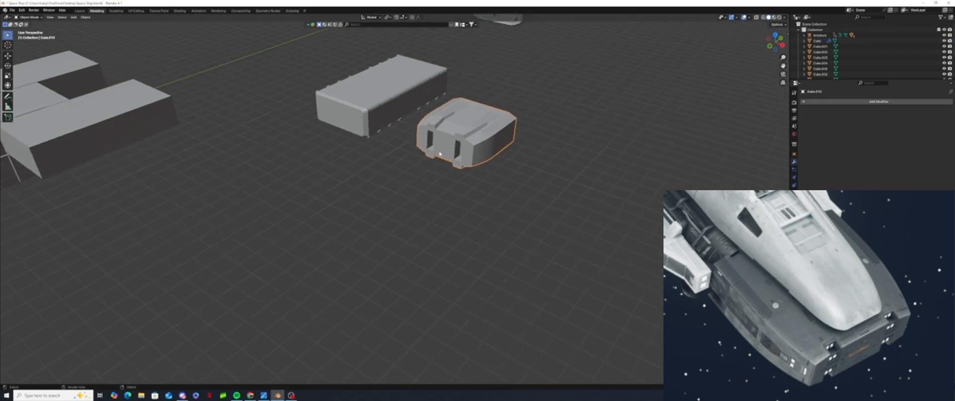
{"action": "right_click", "coordinate": [486, 150]}
{"action": "left_click", "coordinate": [484, 141]}
{"action": "key", "text": "ctrl+v"}
{"action": "key", "text": "g"}
{"action": "key", "text": "y"}
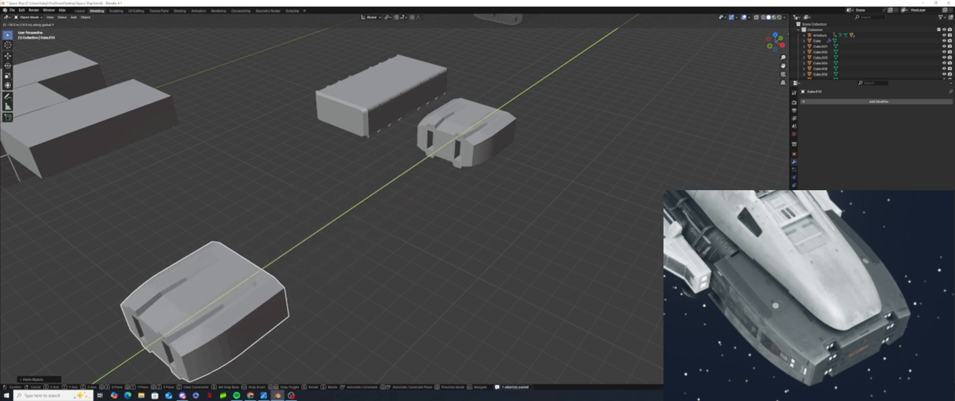
{"action": "left_click", "coordinate": [232, 288]}
Step: Enter Edit Mode on the duplicate block and select the upper back faces inside one front recess
{"action": "middle_click_drag", "start_coordinate": [229, 276], "coordinate": [297, 193], "text": "shift"}
{"action": "left_click", "coordinate": [36, 18]}
{"action": "left_click", "coordinate": [30, 30]}
{"action": "scroll", "coordinate": [216, 218], "scroll_direction": "up", "scroll_amount": 4}
{"action": "middle_click_drag", "start_coordinate": [216, 221], "coordinate": [316, 130], "text": "shift"}
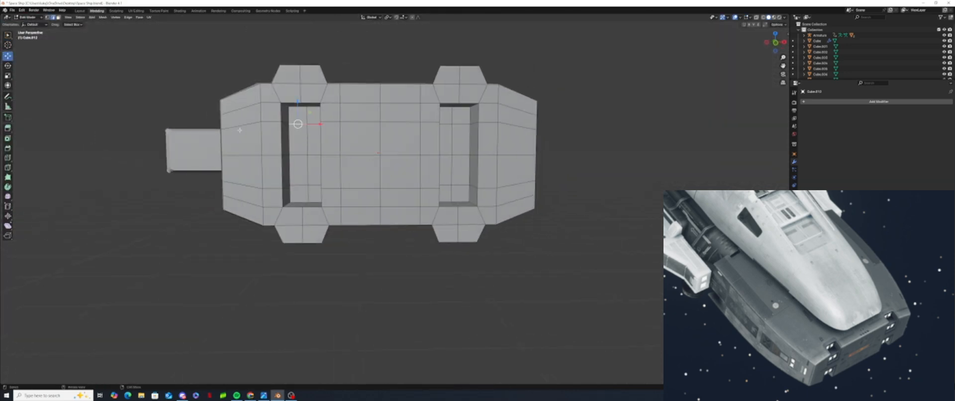
{"action": "left_click", "coordinate": [301, 140], "text": "shift"}
{"action": "left_click", "coordinate": [300, 167], "text": "shift"}
{"action": "left_click", "coordinate": [314, 173], "text": "shift"}
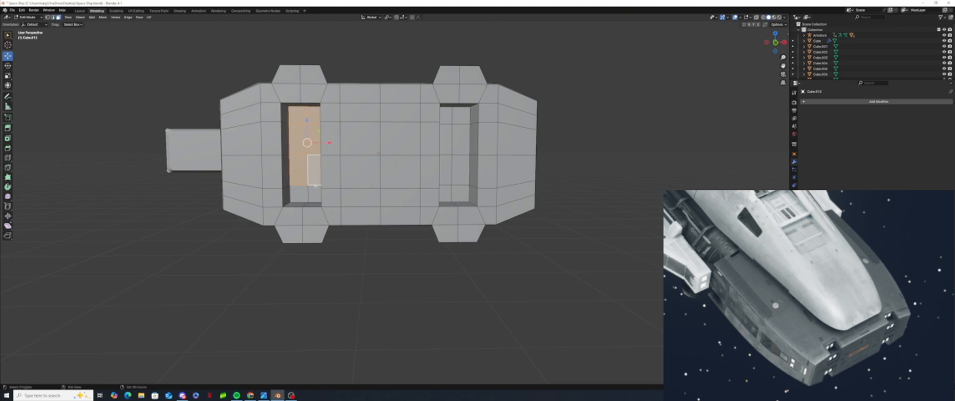
{"action": "middle_click_drag", "start_coordinate": [330, 190], "coordinate": [330, 217]}
{"action": "scroll", "coordinate": [330, 218], "scroll_direction": "down", "scroll_amount": 3}
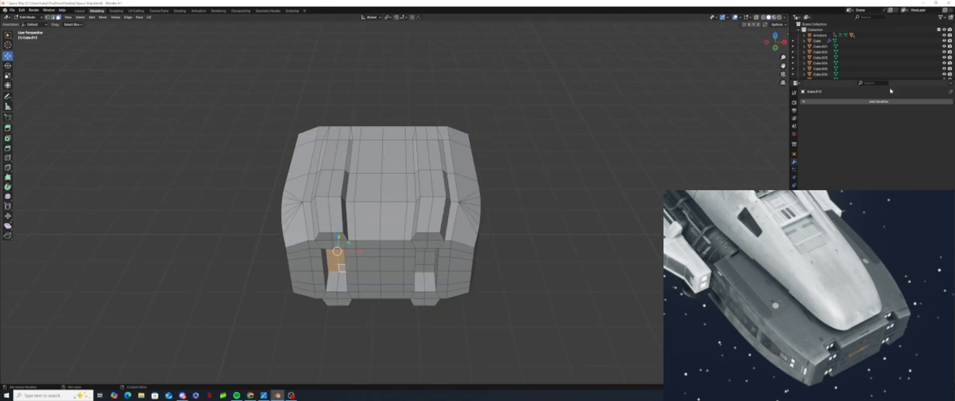
Step: Add an X-axis Mirror modifier to the duplicate block and delete the faces of one half of its mesh
{"action": "left_click", "coordinate": [880, 102]}
{"action": "mouse_move", "coordinate": [879, 102]}
{"action": "left_click", "coordinate": [917, 139]}
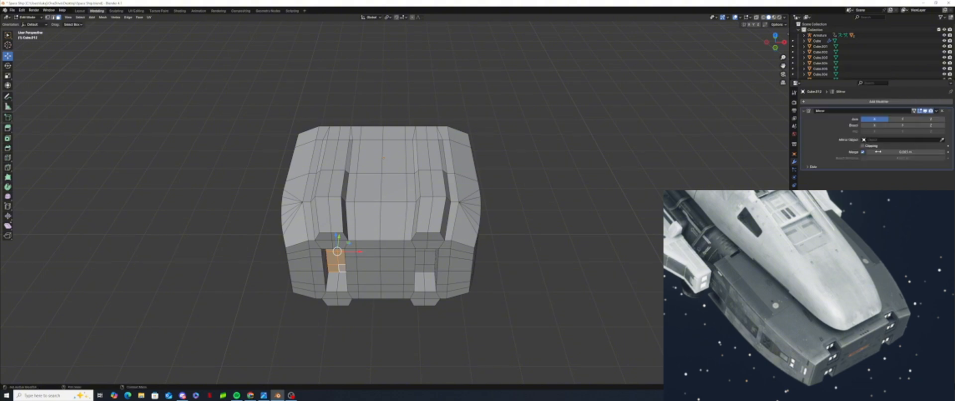
{"action": "left_click", "coordinate": [543, 220]}
{"action": "mouse_move", "coordinate": [527, 218]}
{"action": "middle_mouse_down"}
{"action": "mouse_move", "coordinate": [535, 214]}
{"action": "mouse_move", "coordinate": [519, 217]}
{"action": "middle_mouse_up"}
{"action": "left_click_drag", "start_coordinate": [389, 119], "coordinate": [518, 358]}
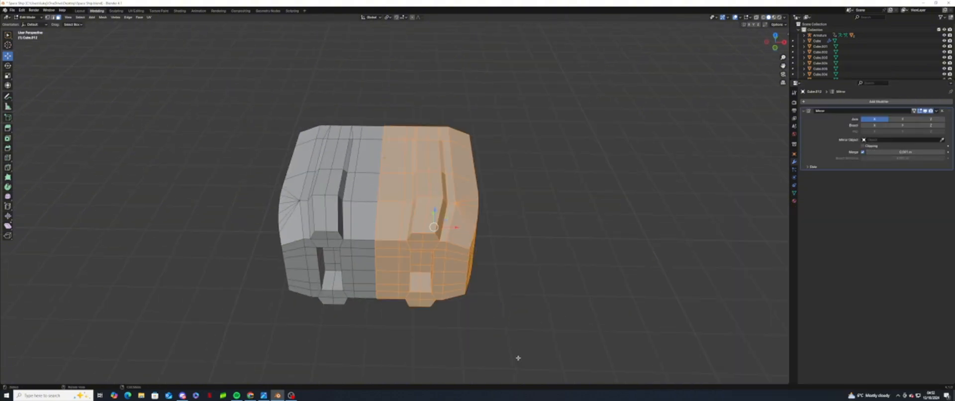
{"action": "key", "text": "x"}
{"action": "left_click", "coordinate": [513, 331]}
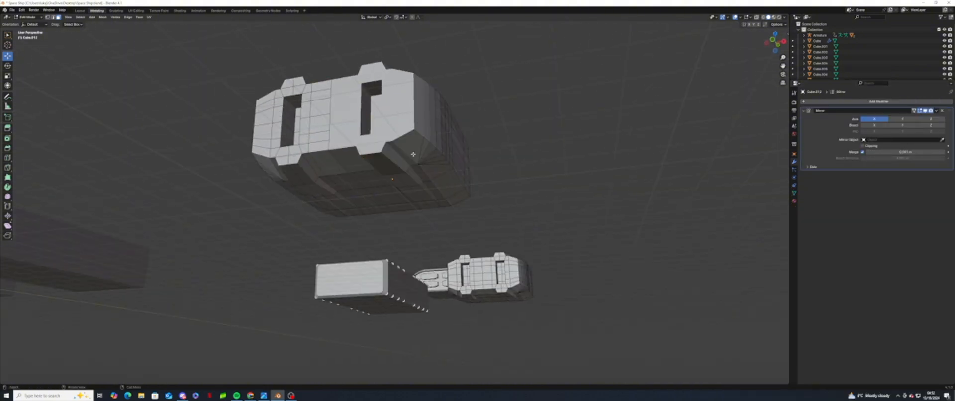
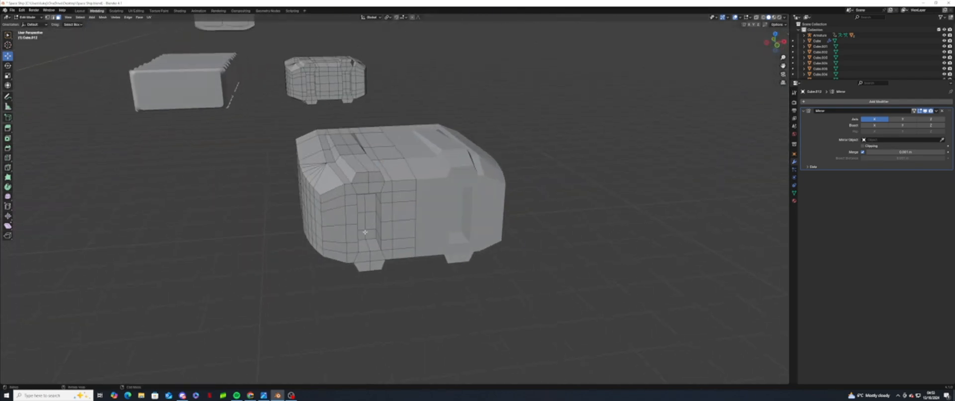
Step: Delete the back faces inside the front recess on the editable half of the block
{"action": "scroll", "coordinate": [365, 232], "scroll_direction": "up", "scroll_amount": 2}
{"action": "middle_click_drag", "start_coordinate": [425, 241], "coordinate": [393, 126]}
{"action": "left_click", "coordinate": [332, 95]}
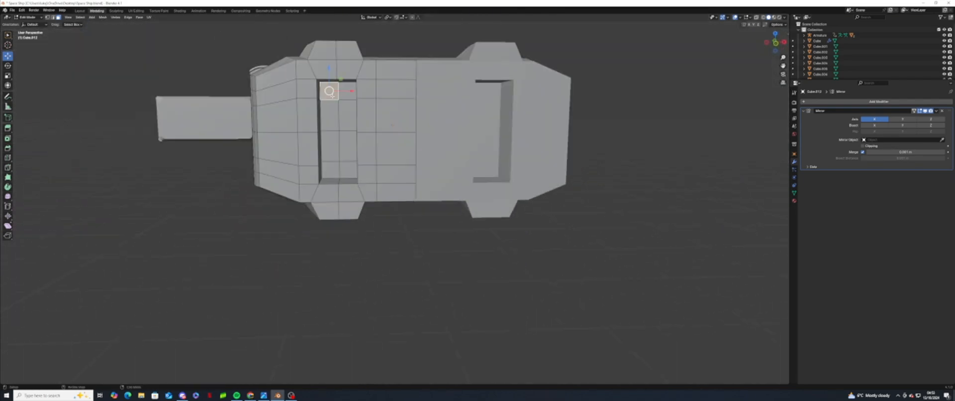
{"action": "left_click", "coordinate": [331, 145], "text": "shift"}
{"action": "left_click", "coordinate": [348, 129], "text": "shift"}
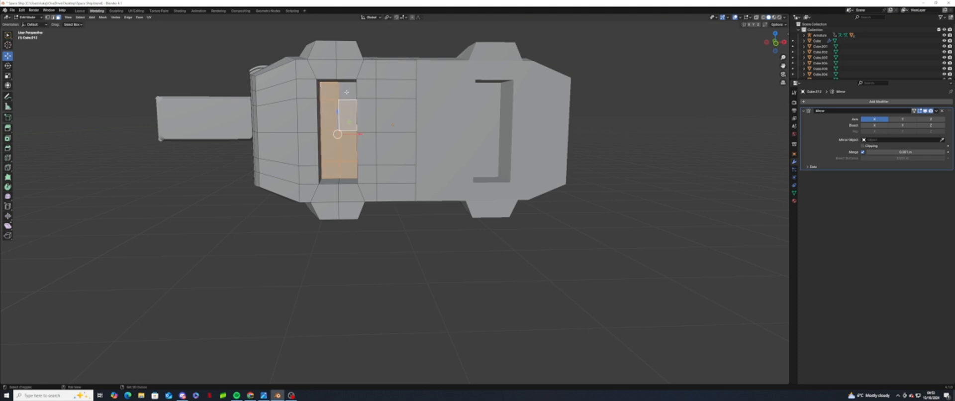
{"action": "key", "text": "x"}
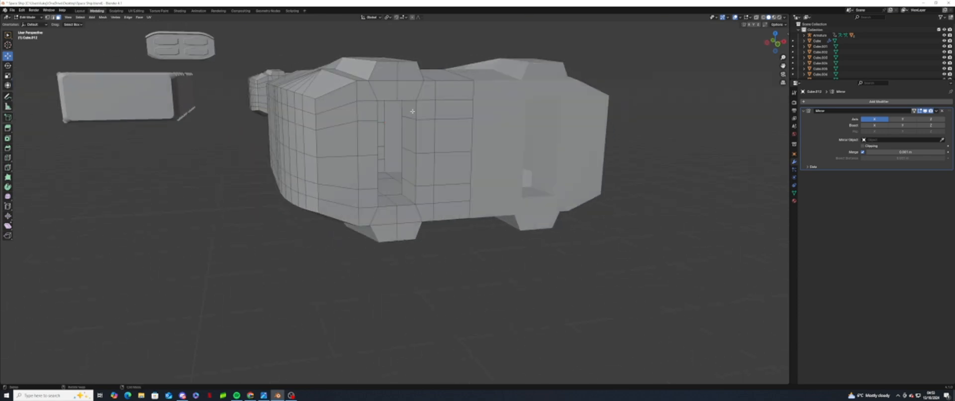
Step: Delete the loop of inner wall faces lining the front recess
{"action": "key", "text": "x"}
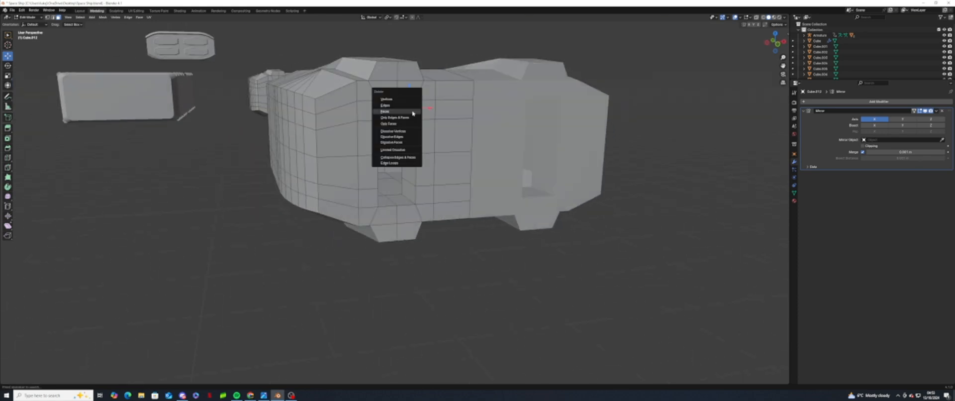
{"action": "key", "text": "Escape"}
{"action": "left_click", "coordinate": [411, 186], "text": "alt"}
{"action": "key", "text": "x"}
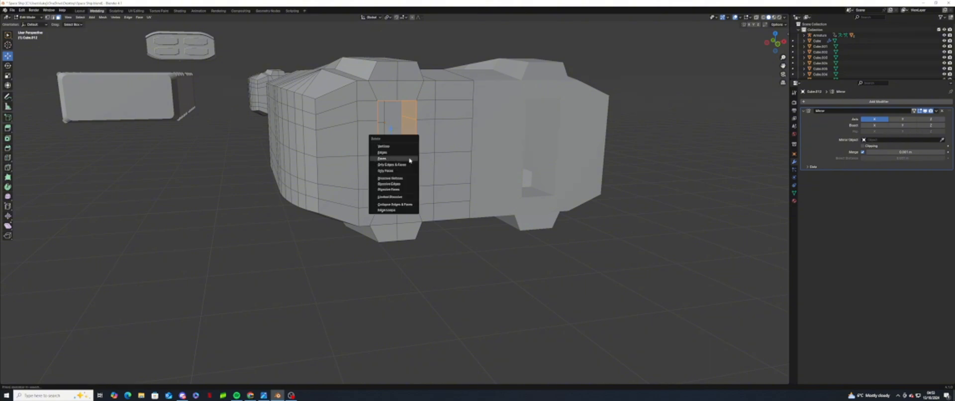
{"action": "left_click", "coordinate": [409, 159]}
{"action": "middle_click_drag", "start_coordinate": [409, 159], "coordinate": [400, 180]}
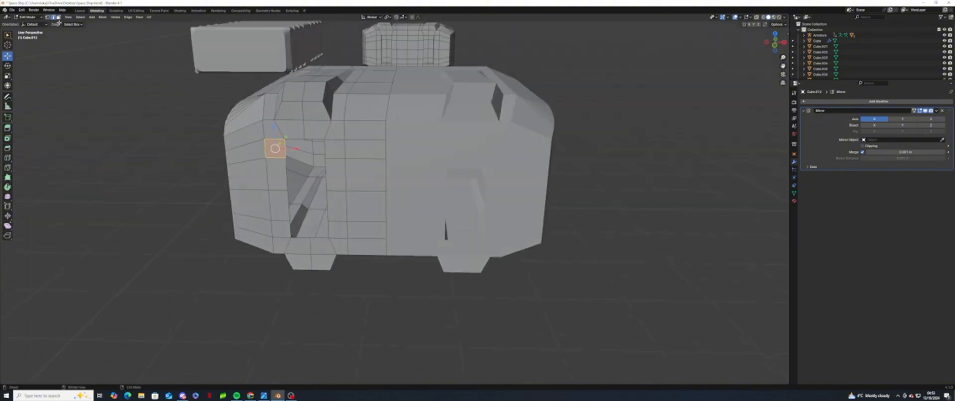
Step: Bridge the opposite side edges of the two upper rows of the front opening with Bridge Edge Loops
{"action": "scroll", "coordinate": [282, 151], "scroll_direction": "up", "scroll_amount": 3}
{"action": "middle_click_drag", "start_coordinate": [281, 151], "coordinate": [328, 122], "text": "shift"}
{"action": "left_click", "coordinate": [330, 119]}
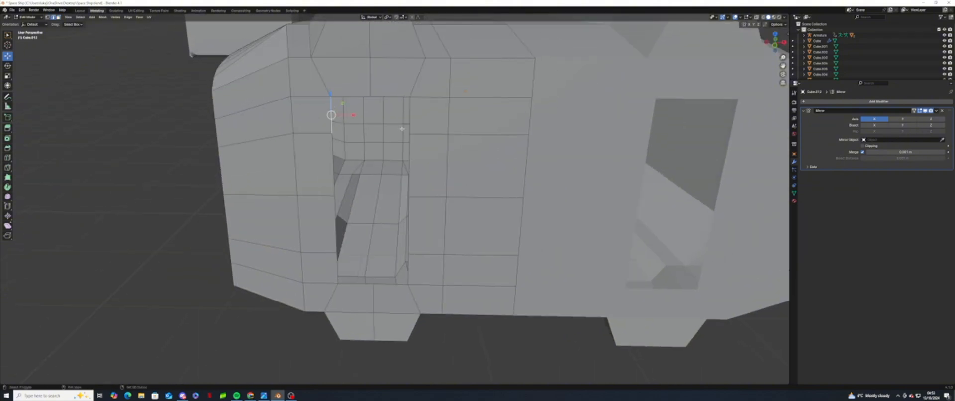
{"action": "right_click", "coordinate": [413, 115]}
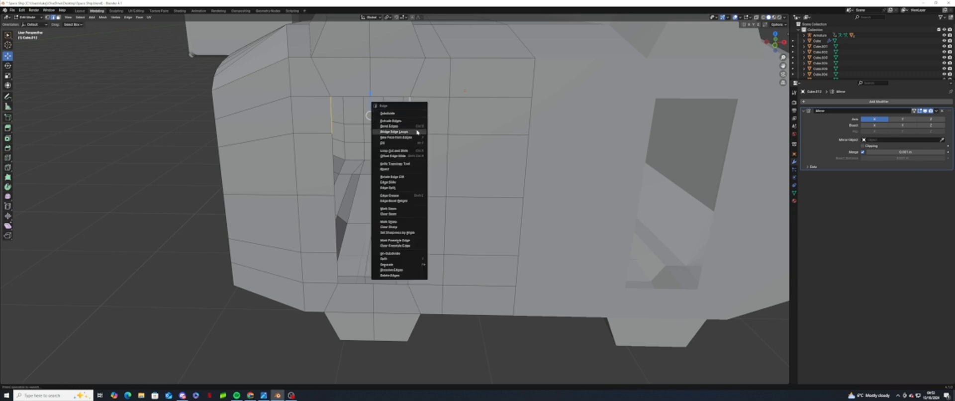
{"action": "left_click", "coordinate": [418, 133]}
{"action": "left_click", "coordinate": [332, 162]}
{"action": "left_click", "coordinate": [412, 158], "text": "shift"}
{"action": "right_click", "coordinate": [421, 153]}
{"action": "left_click", "coordinate": [421, 153]}
Step: Bridge the opposite side edges of the two lower rows to close the rest of the front opening
{"action": "left_click", "coordinate": [336, 222]}
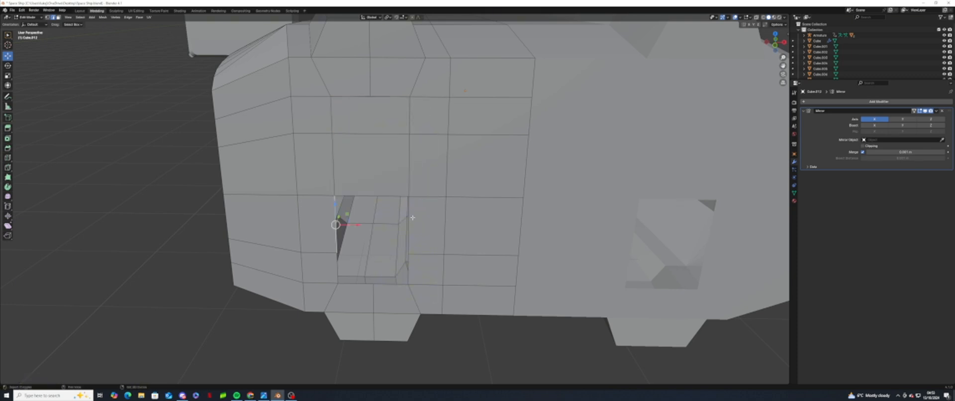
{"action": "left_click", "coordinate": [408, 217], "text": "shift"}
{"action": "right_click", "coordinate": [413, 218]}
{"action": "left_click", "coordinate": [412, 213]}
{"action": "left_click", "coordinate": [337, 266]}
{"action": "left_click", "coordinate": [407, 266], "text": "shift"}
{"action": "right_click", "coordinate": [416, 238]}
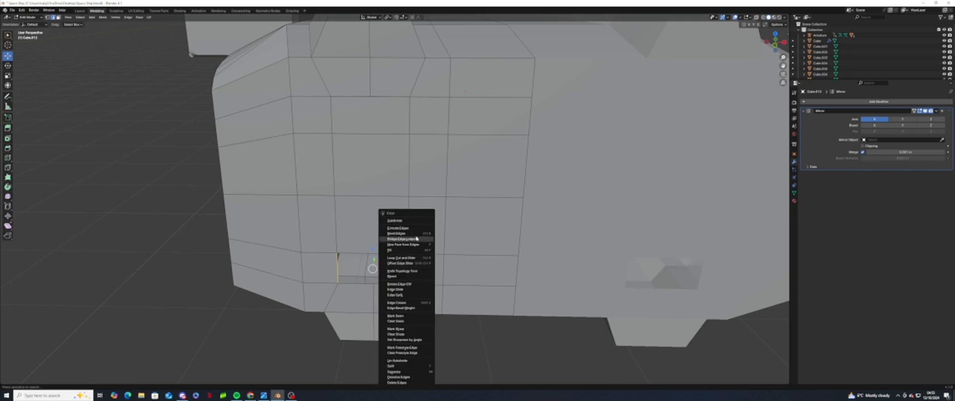
{"action": "left_click", "coordinate": [416, 239]}
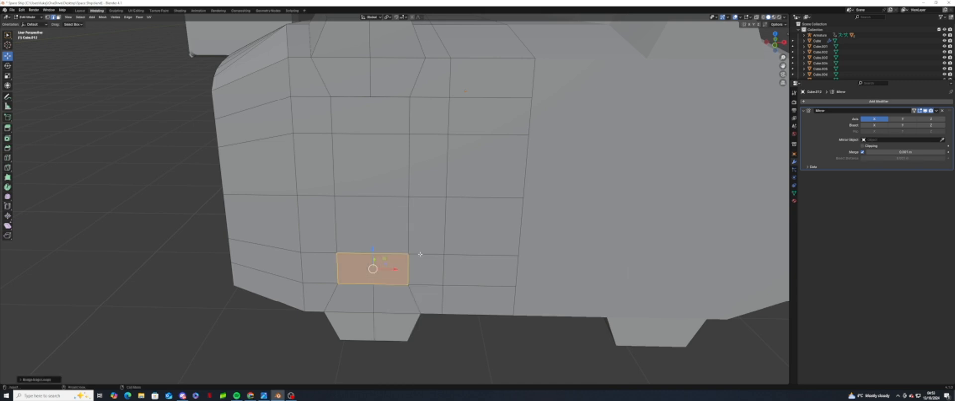
Step: Knife a vertical centre edge through the new front faces and switch to vertex selection with the Move tool
{"action": "left_click", "coordinate": [374, 283]}
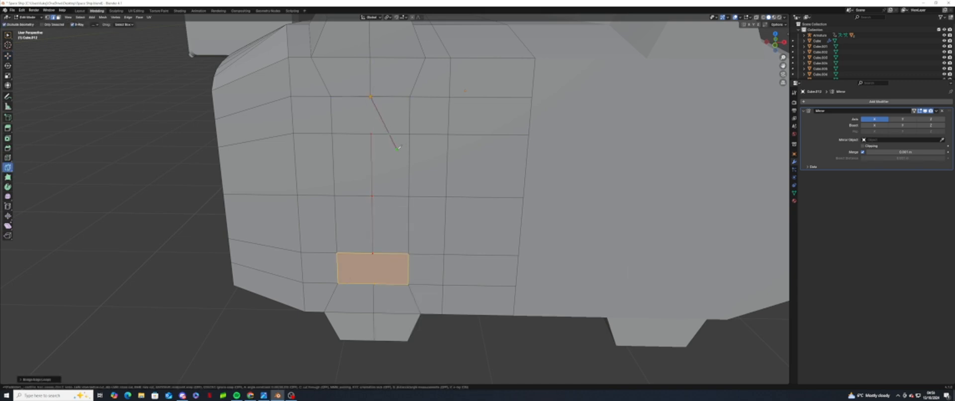
{"action": "key", "text": "Return"}
{"action": "left_click", "coordinate": [47, 17]}
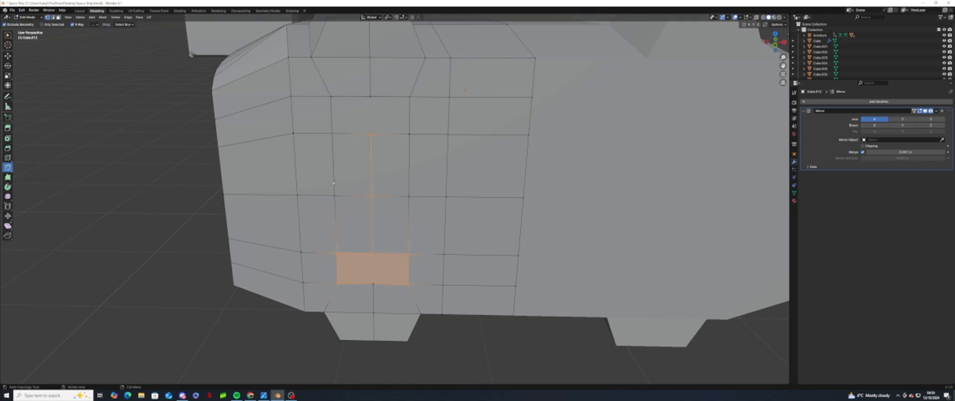
{"action": "left_click", "coordinate": [27, 77]}
Step: Try moving the lower corner vertex of the filled front patch
{"action": "middle_click_drag", "start_coordinate": [369, 328], "coordinate": [407, 250], "text": "shift"}
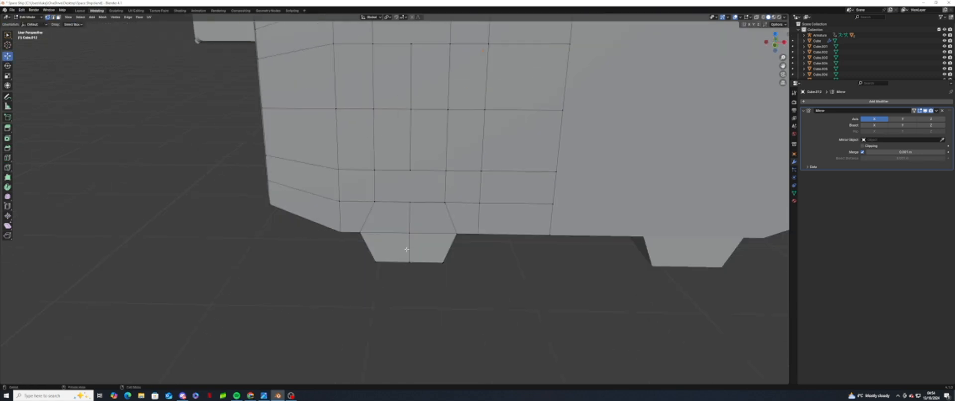
{"action": "scroll", "coordinate": [408, 249], "scroll_direction": "up", "scroll_amount": 8}
{"action": "left_click", "coordinate": [284, 215]}
{"action": "right_click", "coordinate": [361, 190]}
{"action": "left_click", "coordinate": [298, 154]}
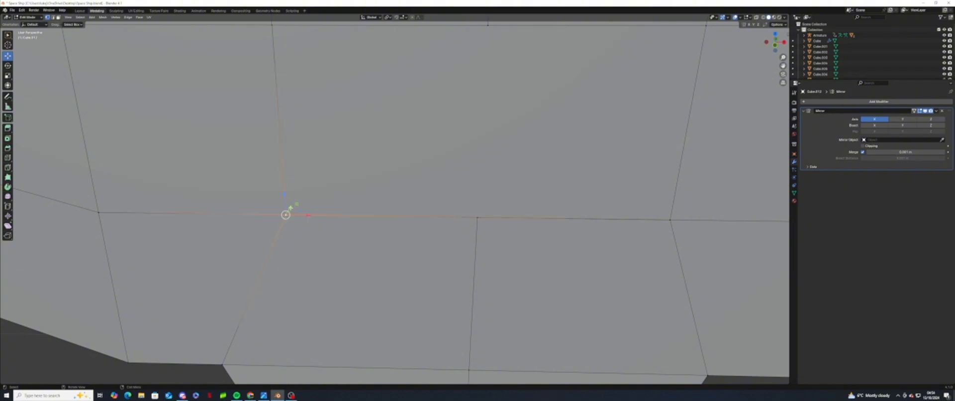
{"action": "left_click_drag", "start_coordinate": [291, 208], "coordinate": [304, 197]}
{"action": "key", "text": "ctrl+z"}
Step: Move the centre vertex on the patch's lower border slightly down along Z
{"action": "scroll", "coordinate": [408, 231], "scroll_direction": "down", "scroll_amount": 6}
{"action": "mouse_move", "coordinate": [408, 232]}
{"action": "middle_mouse_down"}
{"action": "mouse_move", "coordinate": [456, 218]}
{"action": "mouse_move", "coordinate": [407, 225]}
{"action": "middle_mouse_up"}
{"action": "scroll", "coordinate": [419, 219], "scroll_direction": "up", "scroll_amount": 3}
{"action": "left_click", "coordinate": [391, 146]}
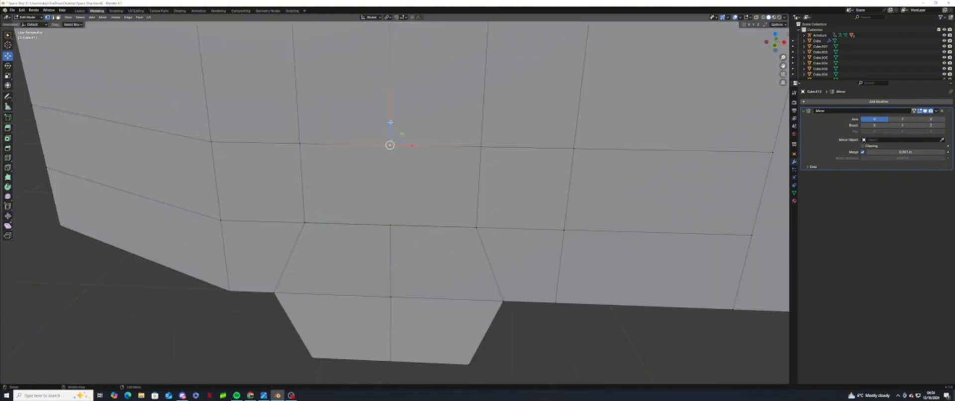
{"action": "left_click_drag", "start_coordinate": [390, 123], "coordinate": [390, 116]}
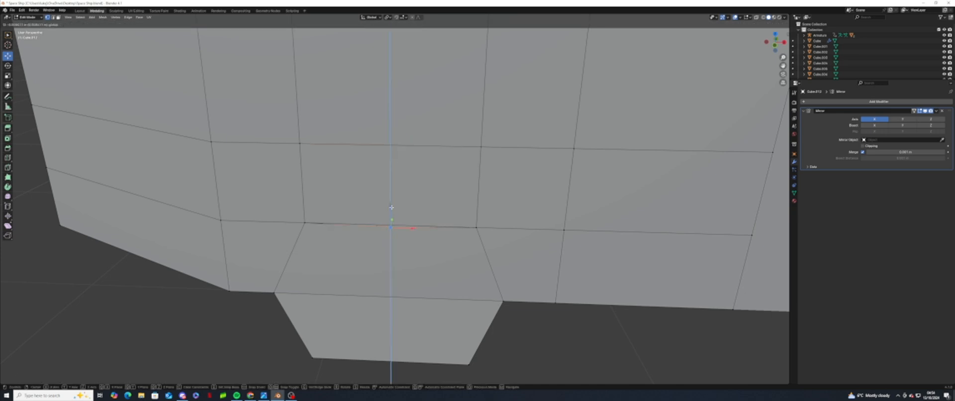
{"action": "scroll", "coordinate": [383, 236], "scroll_direction": "up", "scroll_amount": 4}
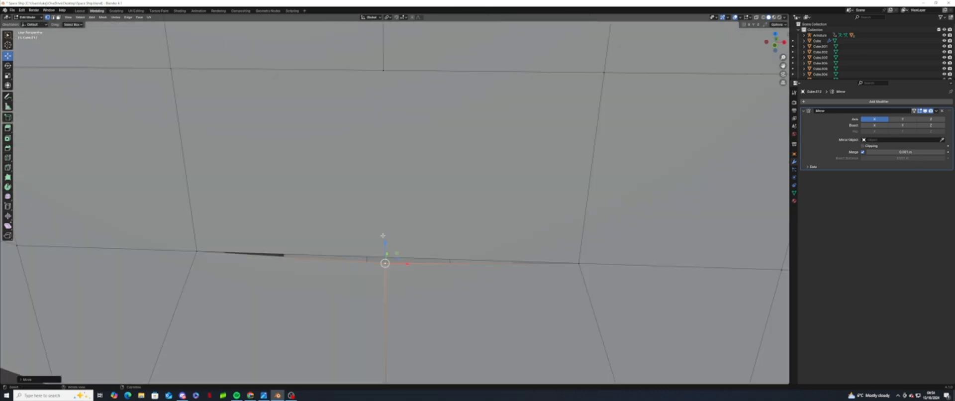
Step: Knife a vertical edge from the patch's lower border up to the centre vertex above it
{"action": "left_click", "coordinate": [8, 168]}
{"action": "left_click", "coordinate": [386, 257]}
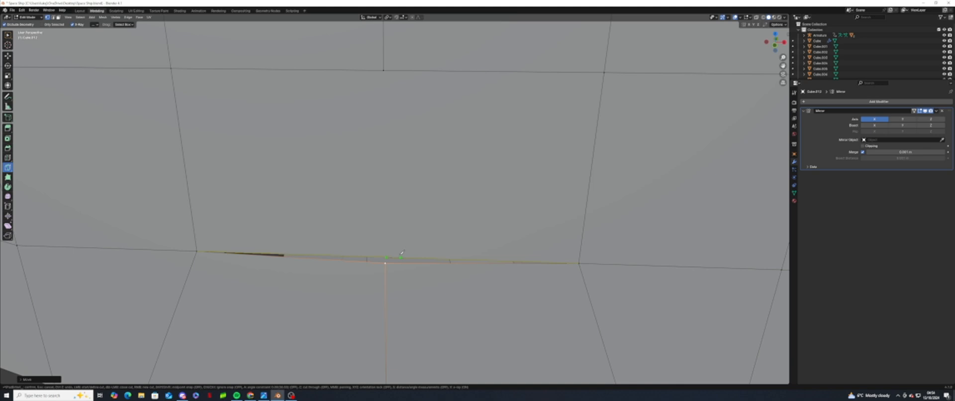
{"action": "left_click", "coordinate": [385, 70]}
{"action": "key", "text": "Return"}
Step: Offset the centre vertex on the patch's upper border and knife a vertical edge through the top patch face
{"action": "scroll", "coordinate": [388, 79], "scroll_direction": "down", "scroll_amount": 5}
{"action": "scroll", "coordinate": [388, 79], "scroll_direction": "up", "scroll_amount": 2}
{"action": "middle_click_drag", "start_coordinate": [388, 79], "coordinate": [383, 238], "text": "shift"}
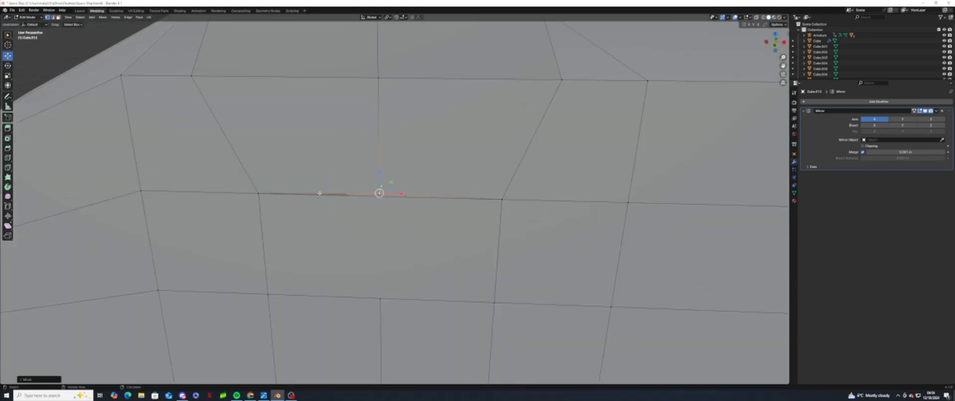
{"action": "left_click", "coordinate": [380, 194]}
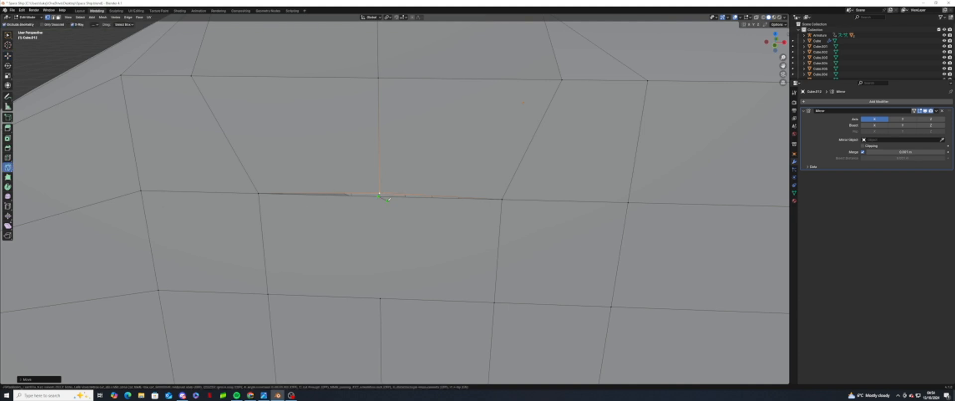
{"action": "left_click", "coordinate": [381, 298]}
{"action": "key", "text": "Return"}
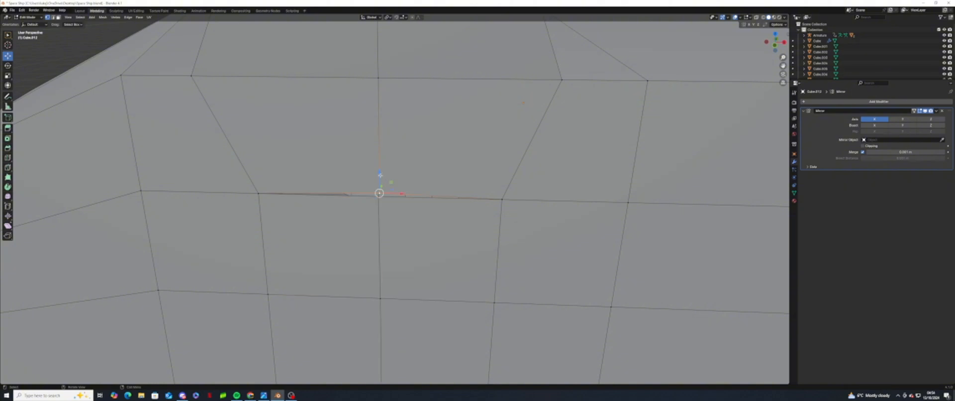
Step: Merge the overlapping centre vertices on the patch's upper border
{"action": "left_click_drag", "start_coordinate": [380, 175], "coordinate": [399, 226]}
{"action": "left_click", "coordinate": [377, 194]}
{"action": "right_click", "coordinate": [390, 185]}
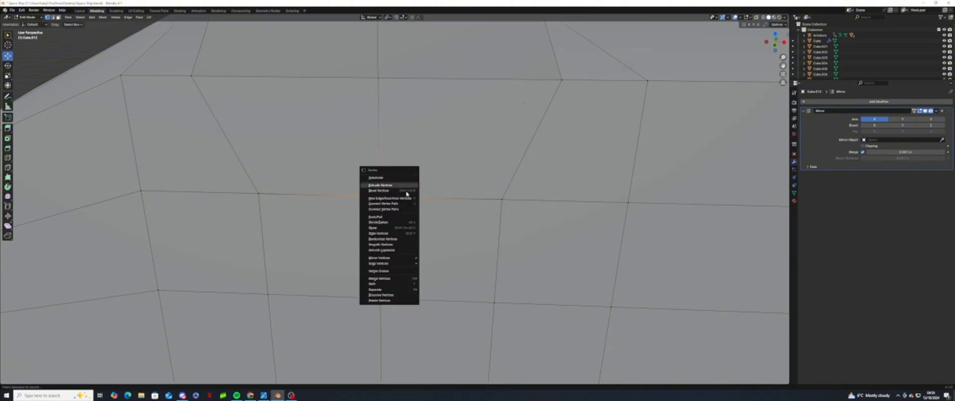
{"action": "mouse_move", "coordinate": [393, 278]}
{"action": "left_click", "coordinate": [438, 279]}
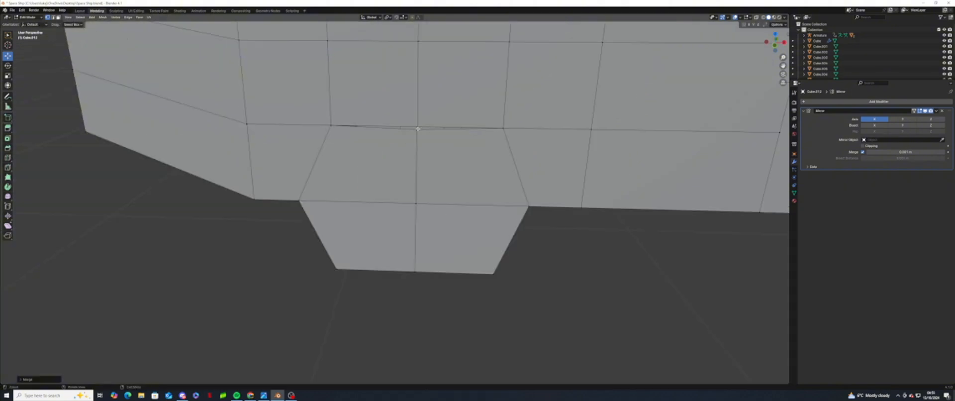
Step: Merge the overlapping centre vertices on the patch's lower border
{"action": "scroll", "coordinate": [418, 129], "scroll_direction": "up", "scroll_amount": 4}
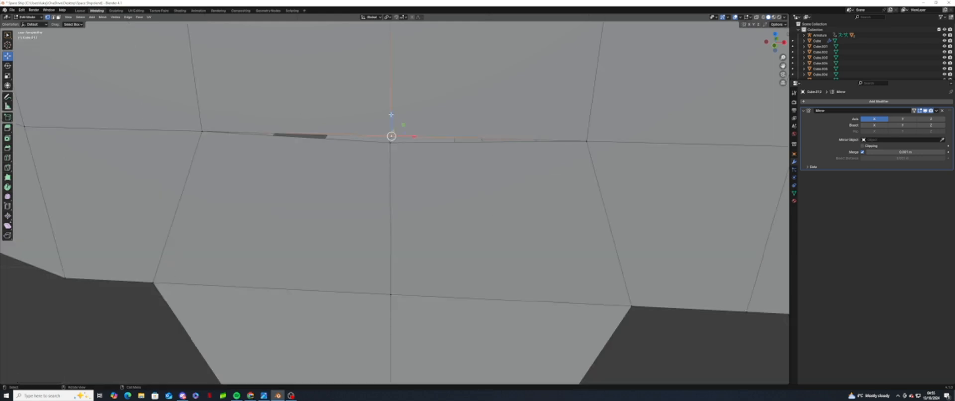
{"action": "left_click_drag", "start_coordinate": [391, 115], "coordinate": [384, 129]}
{"action": "right_click", "coordinate": [384, 128]}
{"action": "left_click", "coordinate": [460, 131]}
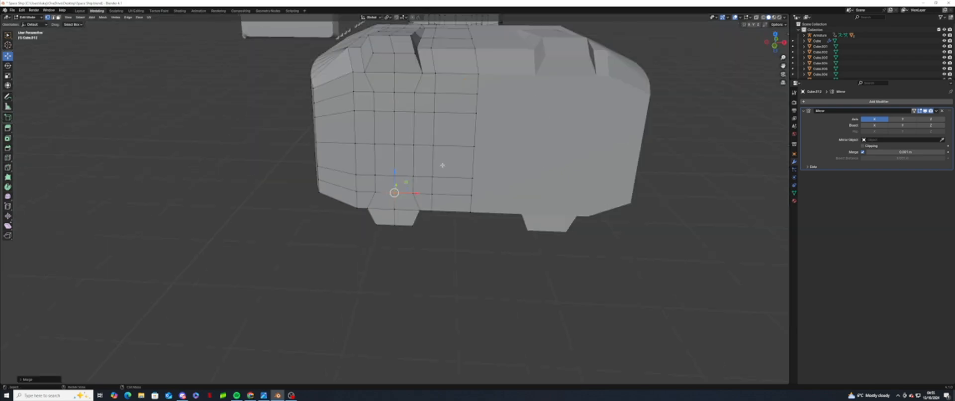
Step: Enable the Z axis alongside X in the block's Mirror modifier
{"action": "middle_click_drag", "start_coordinate": [431, 264], "coordinate": [453, 257]}
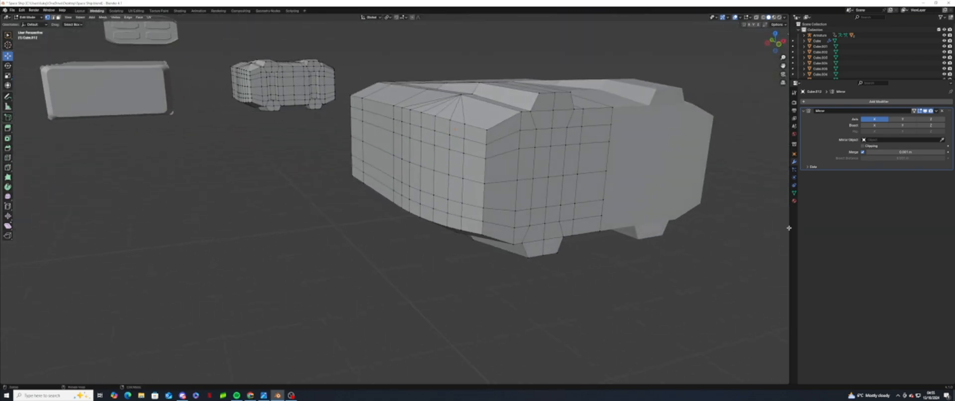
{"action": "left_click", "coordinate": [902, 119]}
{"action": "left_click", "coordinate": [902, 119]}
{"action": "left_click", "coordinate": [929, 119]}
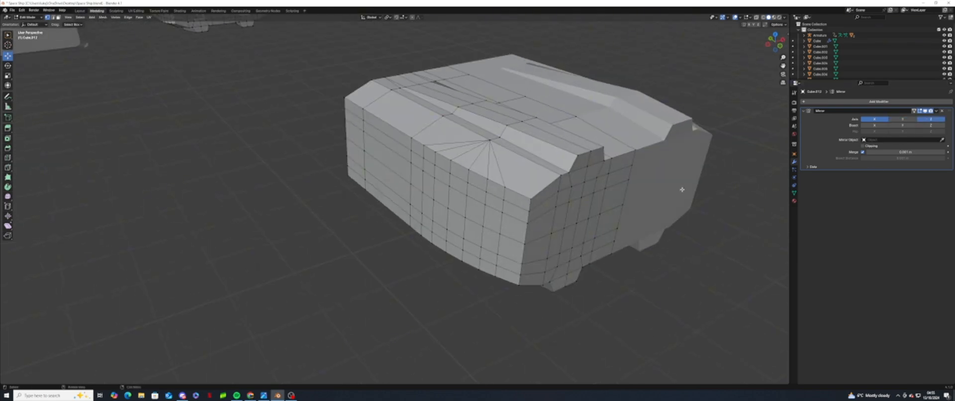
Step: Select the upper half of the block's front faces on the editable side and delete them
{"action": "middle_click_drag", "start_coordinate": [682, 189], "coordinate": [654, 178]}
{"action": "left_click_drag", "start_coordinate": [318, 59], "coordinate": [499, 138]}
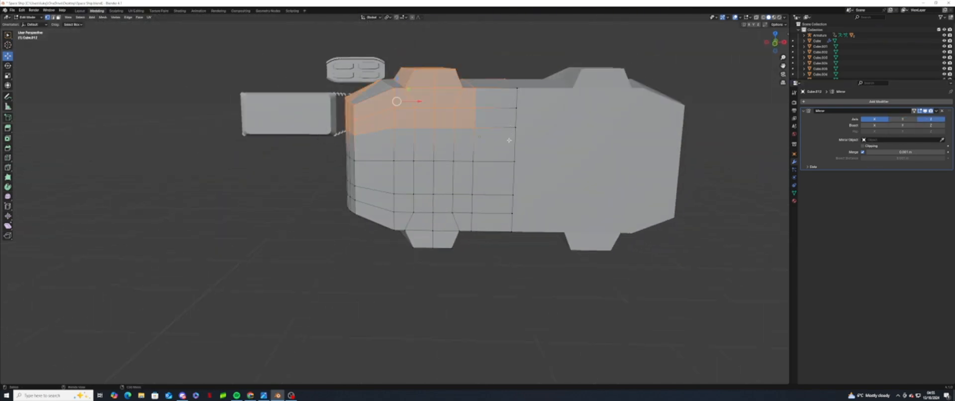
{"action": "left_click_drag", "start_coordinate": [330, 58], "coordinate": [490, 147]}
{"action": "key", "text": "x"}
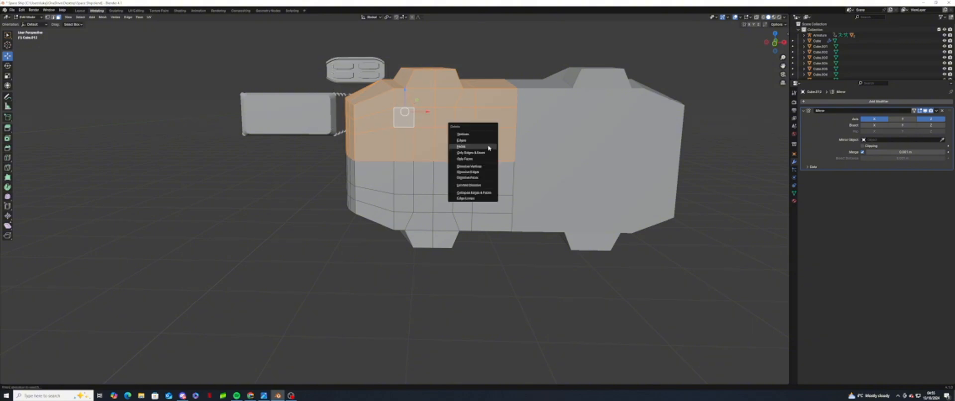
{"action": "left_click", "coordinate": [489, 147]}
Step: Try deleting a large box-selected group of the block's remaining upper faces
{"action": "middle_click_drag", "start_coordinate": [489, 147], "coordinate": [522, 172]}
{"action": "middle_click_drag", "start_coordinate": [404, 82], "coordinate": [382, 84]}
{"action": "left_click_drag", "start_coordinate": [503, 153], "coordinate": [503, 154]}
{"action": "middle_click_drag", "start_coordinate": [481, 85], "coordinate": [464, 76]}
{"action": "left_click_drag", "start_coordinate": [358, 61], "coordinate": [505, 189]}
{"action": "key", "text": "x"}
{"action": "left_click", "coordinate": [506, 191]}
{"action": "middle_click_drag", "start_coordinate": [470, 181], "coordinate": [498, 191]}
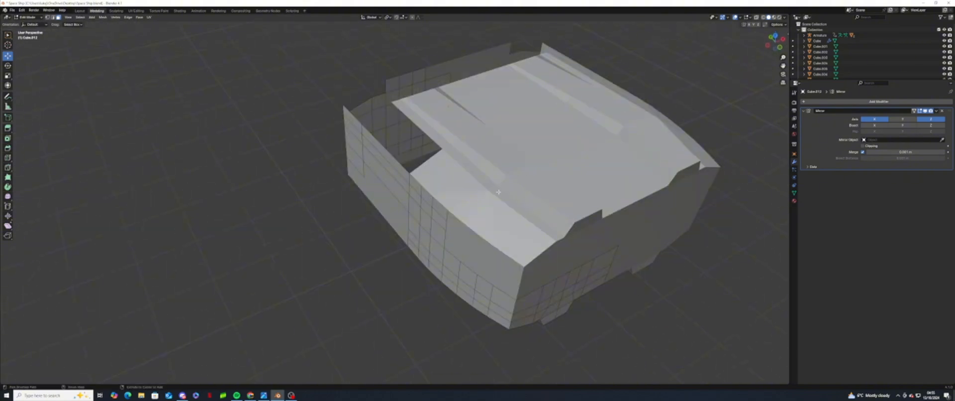
{"action": "key", "text": "ctrl+z"}
{"action": "key", "text": "ctrl+z"}
Step: Delete the selected faces on the editable half of the block's top
{"action": "middle_click_drag", "start_coordinate": [441, 248], "coordinate": [419, 238]}
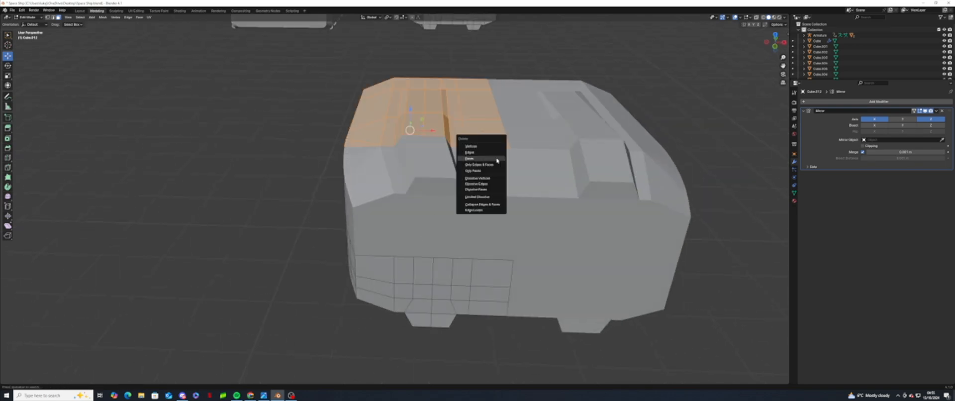
{"action": "left_click", "coordinate": [497, 160]}
{"action": "middle_click_drag", "start_coordinate": [497, 160], "coordinate": [559, 241]}
Step: Select and delete the leftover faces in the upper half of the block's editable side
{"action": "key", "text": "KP_7"}
{"action": "left_click_drag", "start_coordinate": [316, 97], "coordinate": [460, 275]}
{"action": "middle_click_drag", "start_coordinate": [459, 275], "coordinate": [422, 179]}
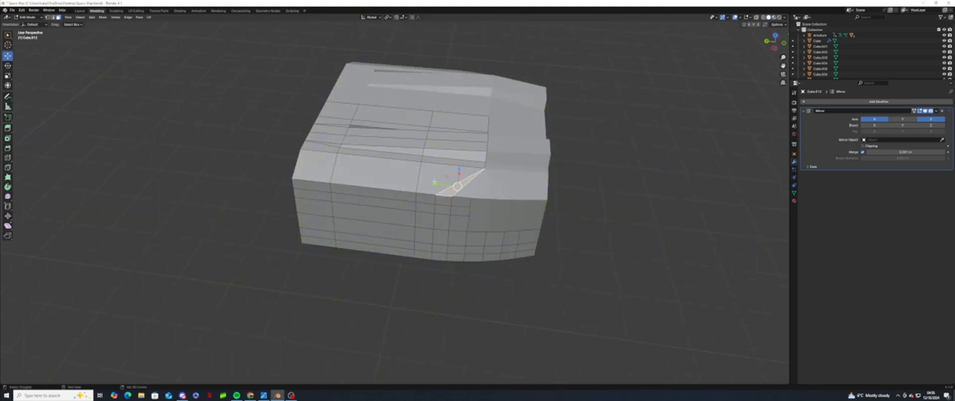
{"action": "middle_click_drag", "start_coordinate": [463, 149], "coordinate": [576, 8]}
{"action": "left_click", "coordinate": [413, 150]}
{"action": "middle_click_drag", "start_coordinate": [414, 150], "coordinate": [396, 127]}
{"action": "left_click", "coordinate": [474, 184]}
{"action": "middle_click_drag", "start_coordinate": [474, 184], "coordinate": [305, 127]}
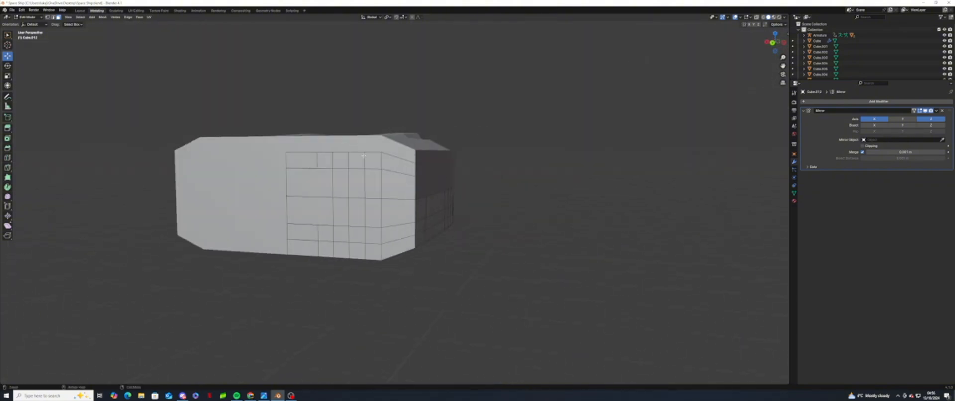
{"action": "left_click_drag", "start_coordinate": [305, 127], "coordinate": [452, 190]}
{"action": "middle_click_drag", "start_coordinate": [480, 183], "coordinate": [445, 98]}
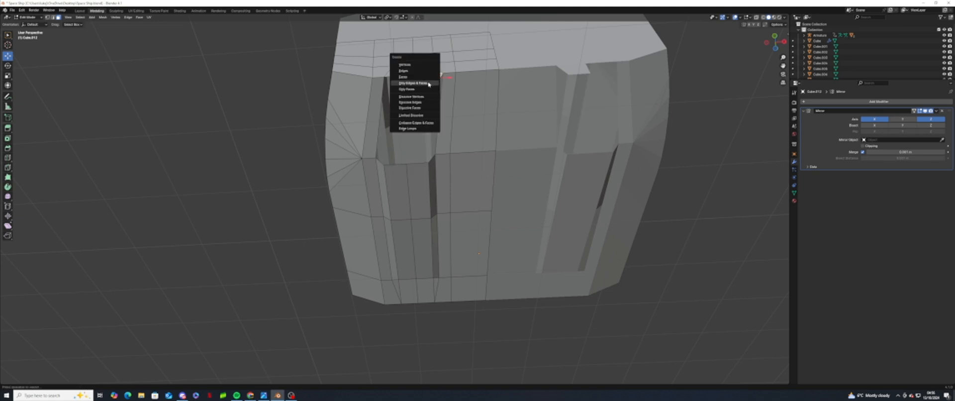
Step: Delete the wall and floor faces of the recess in the editable half of the block's underside
{"action": "left_click", "coordinate": [431, 136]}
{"action": "left_click_drag", "start_coordinate": [424, 193], "coordinate": [431, 198]}
{"action": "key", "text": "x"}
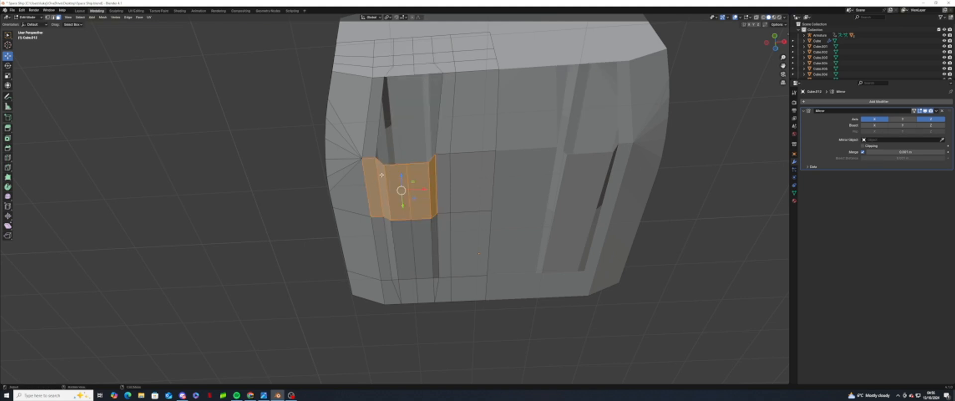
{"action": "left_click", "coordinate": [383, 191]}
{"action": "left_click_drag", "start_coordinate": [384, 176], "coordinate": [456, 168]}
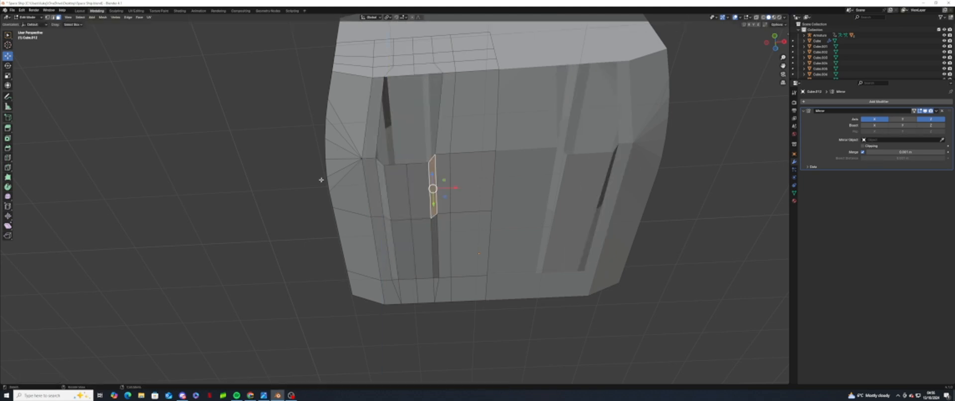
{"action": "left_click", "coordinate": [321, 180]}
{"action": "left_click_drag", "start_coordinate": [383, 175], "coordinate": [432, 188]}
{"action": "key", "text": "x"}
{"action": "left_click", "coordinate": [431, 186]}
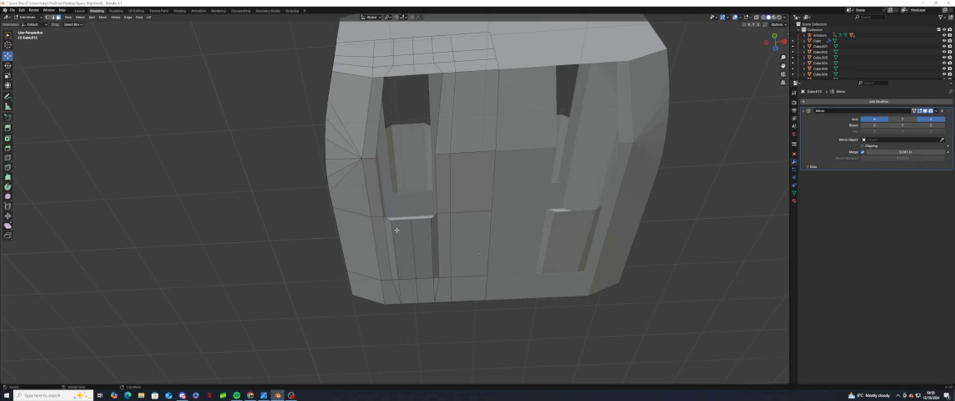
{"action": "left_click_drag", "start_coordinate": [434, 234], "coordinate": [433, 236]}
{"action": "key", "text": "x"}
{"action": "left_click", "coordinate": [434, 236]}
Step: Merge the doubled vertices at both ends of the recess opening's rear edge
{"action": "mouse_move", "coordinate": [434, 236]}
{"action": "middle_mouse_down"}
{"action": "mouse_move", "coordinate": [515, 234]}
{"action": "mouse_move", "coordinate": [521, 216]}
{"action": "mouse_move", "coordinate": [503, 219]}
{"action": "mouse_move", "coordinate": [478, 249]}
{"action": "mouse_move", "coordinate": [493, 210]}
{"action": "mouse_move", "coordinate": [493, 170]}
{"action": "mouse_move", "coordinate": [447, 231]}
{"action": "mouse_move", "coordinate": [438, 224]}
{"action": "middle_mouse_up"}
{"action": "middle_click_drag", "start_coordinate": [378, 189], "coordinate": [343, 170]}
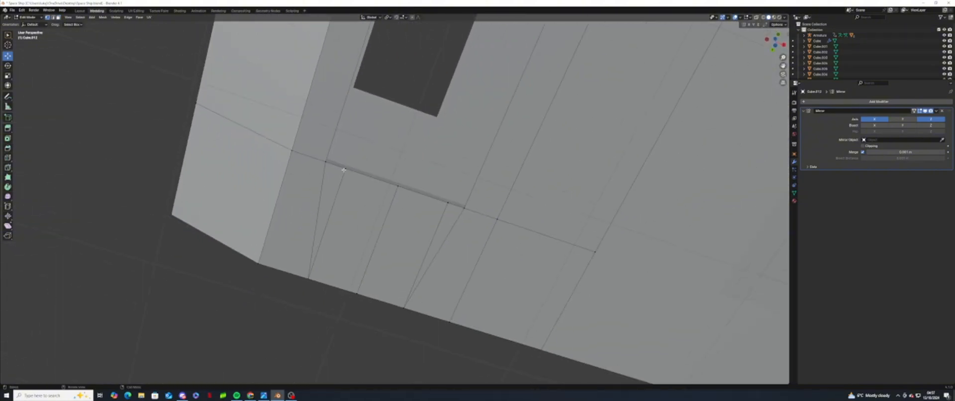
{"action": "left_click_drag", "start_coordinate": [360, 175], "coordinate": [340, 168]}
{"action": "left_click", "coordinate": [448, 203]}
{"action": "left_click_drag", "start_coordinate": [454, 205], "coordinate": [480, 219]}
{"action": "right_click", "coordinate": [486, 206]}
{"action": "left_click", "coordinate": [509, 204]}
{"action": "left_click", "coordinate": [319, 153]}
{"action": "left_click_drag", "start_coordinate": [309, 145], "coordinate": [344, 173]}
{"action": "right_click", "coordinate": [351, 159]}
{"action": "left_click", "coordinate": [374, 159]}
Step: Extrude the recess opening's rear edges along Y in two segments, each reaching the next cross-row, to cover the hole
{"action": "middle_click_drag", "start_coordinate": [374, 162], "coordinate": [333, 269]}
{"action": "scroll", "coordinate": [377, 177], "scroll_direction": "down", "scroll_amount": 4}
{"action": "scroll", "coordinate": [380, 275], "scroll_direction": "up", "scroll_amount": 4}
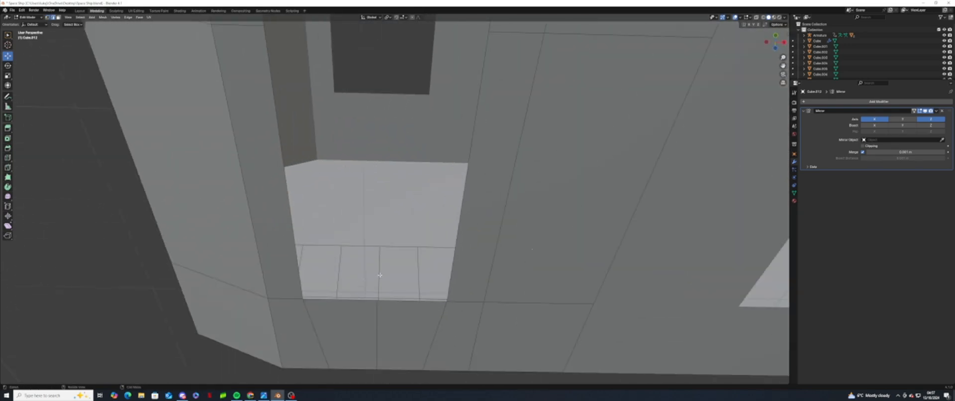
{"action": "left_click", "coordinate": [404, 300], "text": "shift"}
{"action": "middle_click_drag", "start_coordinate": [404, 303], "coordinate": [473, 279]}
{"action": "key", "text": "g"}
{"action": "key", "text": "y"}
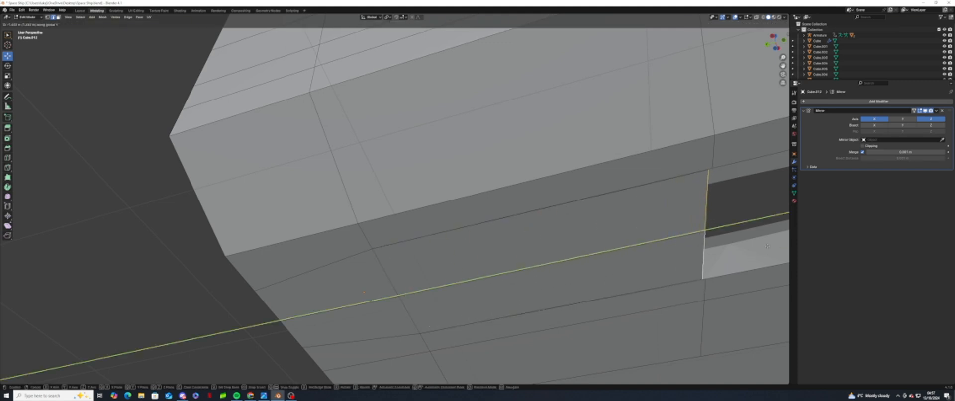
{"action": "left_click", "coordinate": [761, 252]}
{"action": "middle_click_drag", "start_coordinate": [761, 252], "coordinate": [386, 260], "text": "shift"}
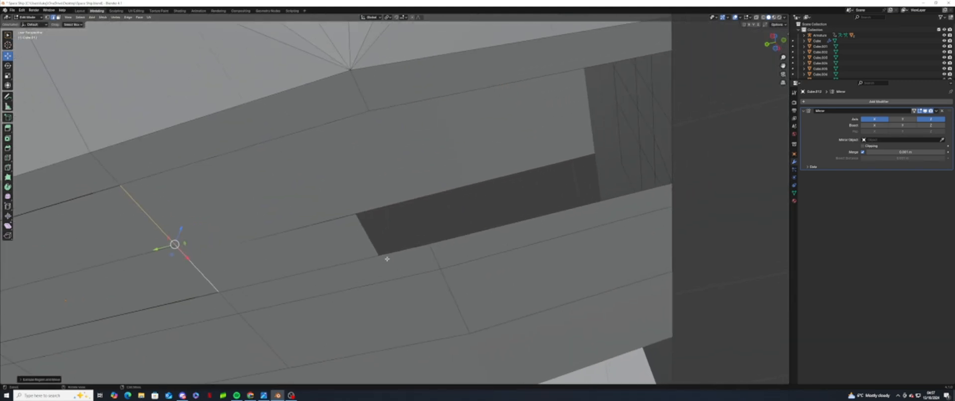
{"action": "key", "text": "g"}
{"action": "key", "text": "y"}
{"action": "left_click", "coordinate": [619, 207]}
Step: Try extruding the selected edges within the XY plane
{"action": "key", "text": "g"}
{"action": "key", "text": "y"}
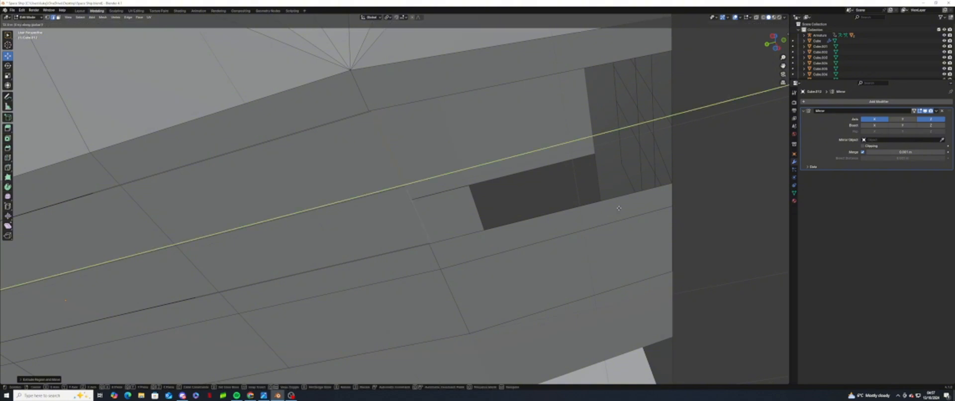
{"action": "key", "text": "shift+z"}
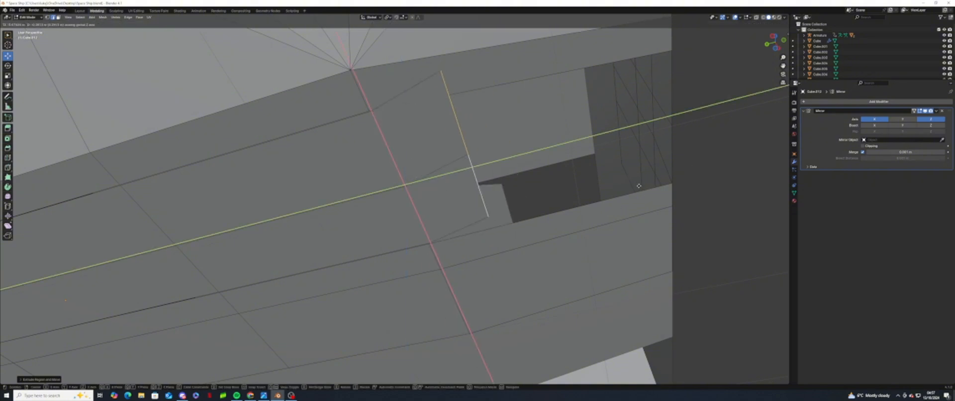
{"action": "left_click", "coordinate": [622, 205]}
{"action": "key", "text": "ctrl+z"}
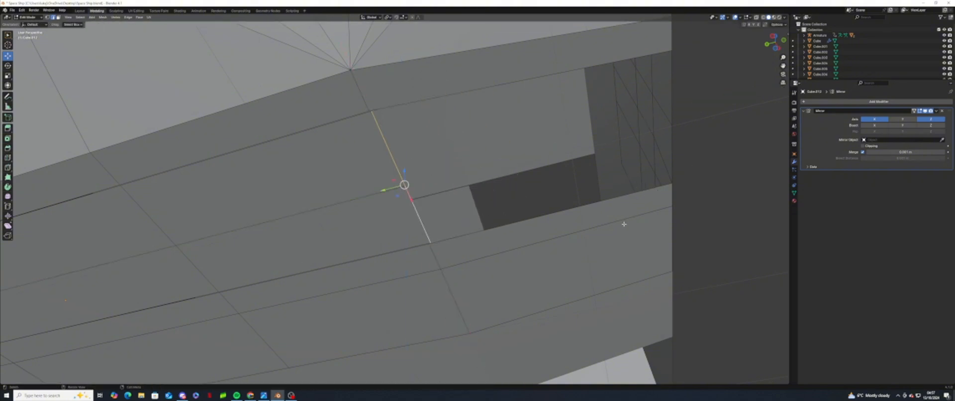
Step: Extrude the fill edges along Y from the last cross-row to the block's front end
{"action": "middle_click_drag", "start_coordinate": [623, 224], "coordinate": [344, 247], "text": "shift"}
{"action": "key", "text": "g"}
{"action": "key", "text": "y"}
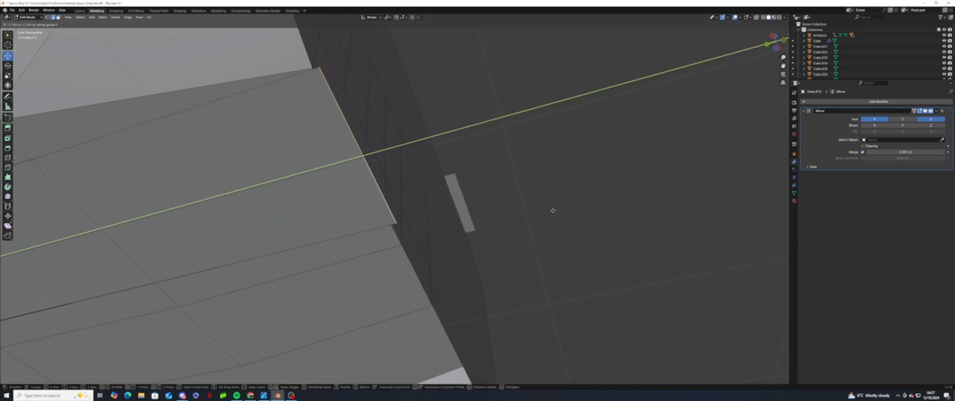
{"action": "left_click", "coordinate": [552, 210]}
Step: Move the new end edges up on Z and across on X to line up with the front face's lower border
{"action": "middle_click_drag", "start_coordinate": [376, 226], "coordinate": [368, 250]}
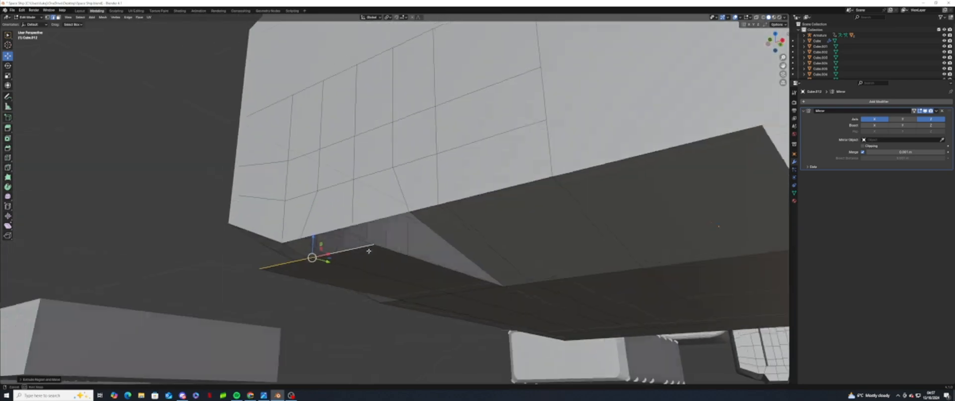
{"action": "key", "text": "KP_1"}
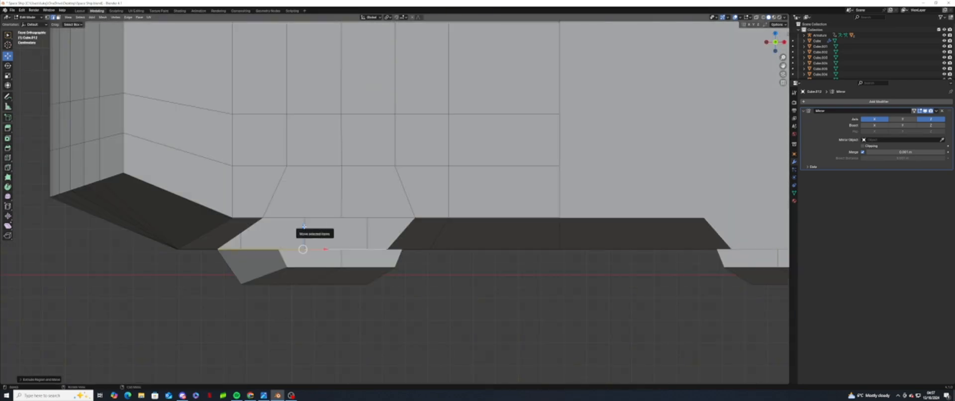
{"action": "left_click_drag", "start_coordinate": [304, 227], "coordinate": [304, 195]}
{"action": "left_click_drag", "start_coordinate": [326, 218], "coordinate": [355, 219]}
{"action": "middle_click_drag", "start_coordinate": [360, 238], "coordinate": [446, 214]}
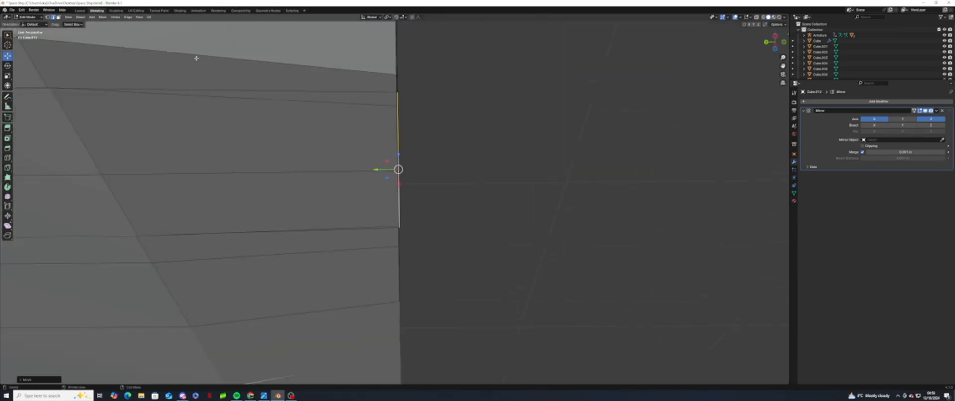
Step: In vertex mode, merge the doubled middle vertices on the front border of the filled strip at their center
{"action": "left_click", "coordinate": [47, 17]}
{"action": "middle_click_drag", "start_coordinate": [301, 128], "coordinate": [388, 145]}
{"action": "scroll", "coordinate": [416, 160], "scroll_direction": "up", "scroll_amount": 5}
{"action": "right_click", "coordinate": [388, 141]}
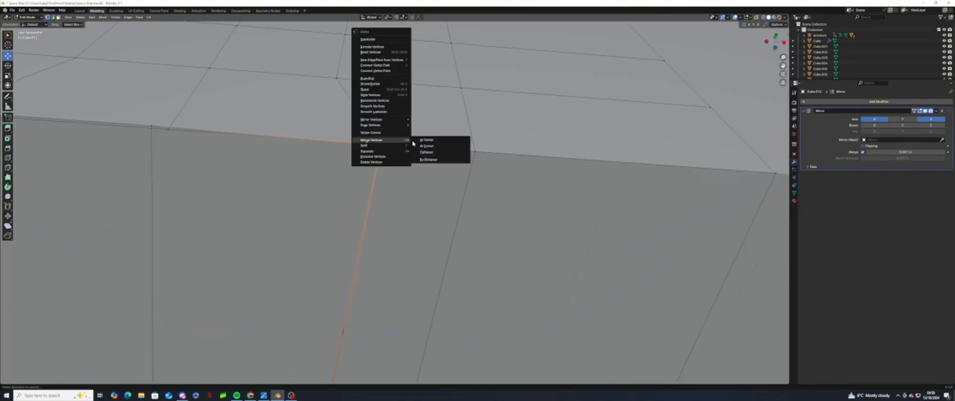
{"action": "left_click", "coordinate": [424, 141]}
Step: Adjust and merge the doubled vertices at both outer corners of the filled strip's front border
{"action": "middle_click_drag", "start_coordinate": [289, 159], "coordinate": [471, 159], "text": "shift"}
{"action": "left_click", "coordinate": [335, 126]}
{"action": "left_click_drag", "start_coordinate": [346, 127], "coordinate": [362, 128]}
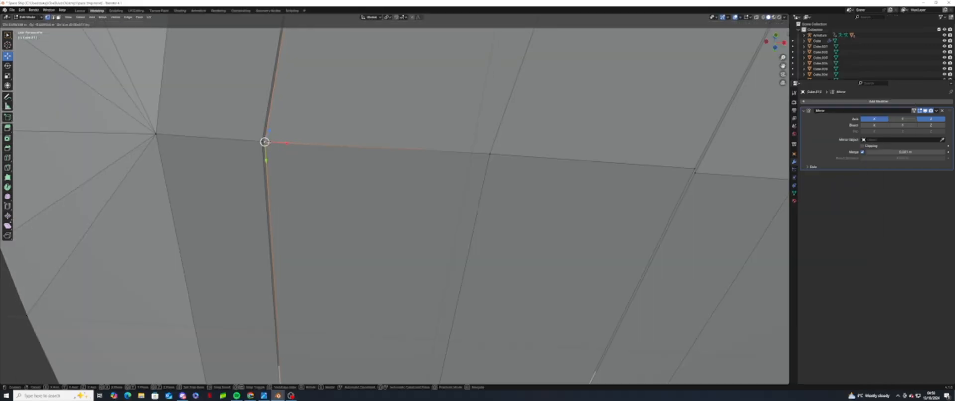
{"action": "key", "text": "g"}
{"action": "left_click", "coordinate": [291, 137]}
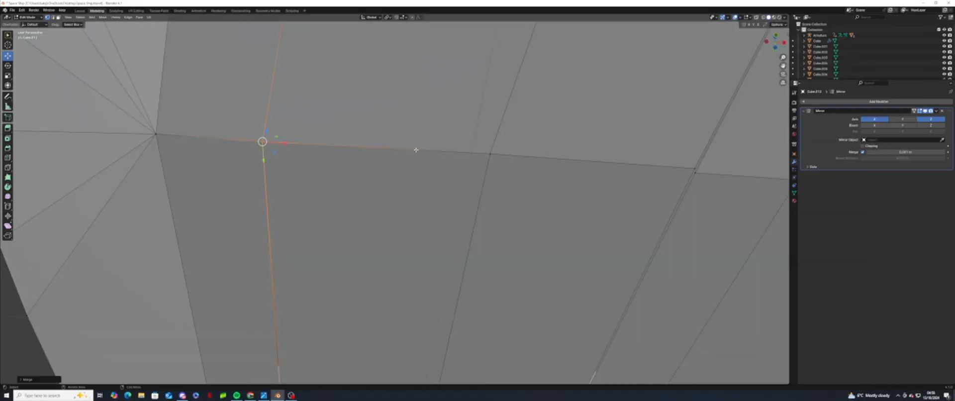
{"action": "middle_click_drag", "start_coordinate": [613, 163], "coordinate": [447, 149], "text": "shift"}
{"action": "left_click", "coordinate": [534, 155]}
{"action": "key", "text": "g"}
{"action": "left_click", "coordinate": [564, 184]}
{"action": "left_click", "coordinate": [561, 171], "text": "shift"}
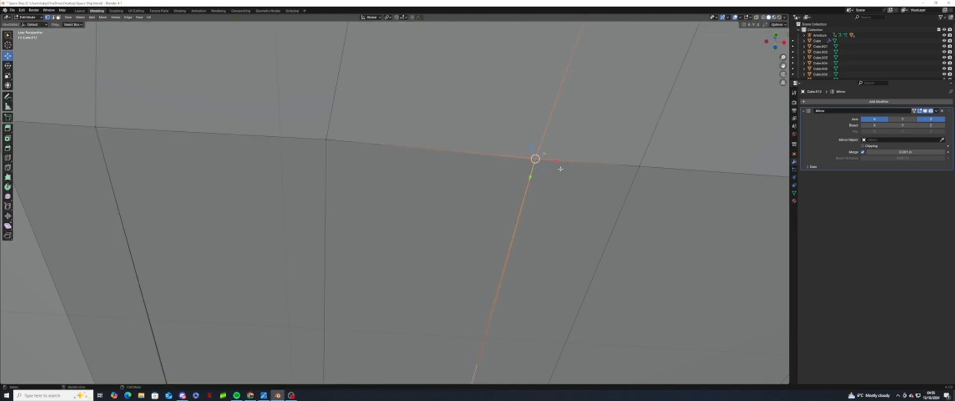
{"action": "right_click", "coordinate": [557, 178]}
{"action": "left_click", "coordinate": [580, 180]}
Step: Merge the doubled vertices where the filled strip meets the next cross-row of the underside, and return to Object Mode
{"action": "scroll", "coordinate": [520, 226], "scroll_direction": "down", "scroll_amount": 2}
{"action": "middle_click_drag", "start_coordinate": [521, 225], "coordinate": [652, 207]}
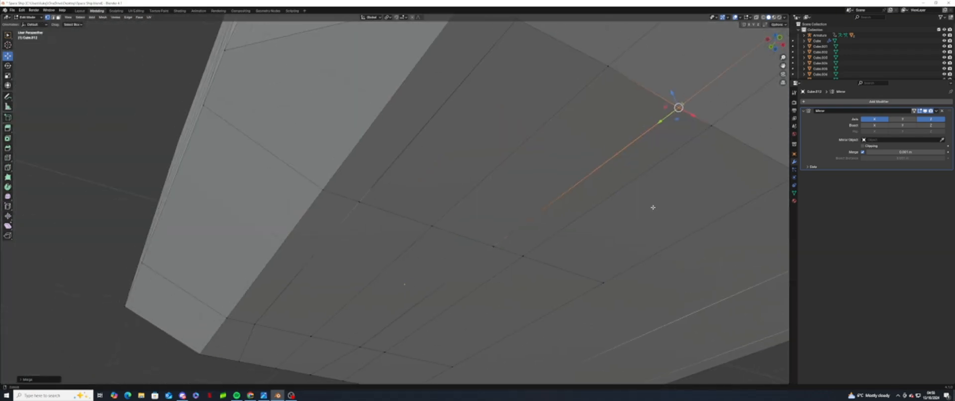
{"action": "scroll", "coordinate": [652, 207], "scroll_direction": "up", "scroll_amount": 1}
{"action": "left_click_drag", "start_coordinate": [343, 195], "coordinate": [355, 208]}
{"action": "right_click", "coordinate": [424, 201]}
{"action": "left_click", "coordinate": [444, 202]}
{"action": "left_click_drag", "start_coordinate": [517, 254], "coordinate": [521, 258]}
{"action": "right_click", "coordinate": [523, 232]}
{"action": "mouse_move", "coordinate": [537, 232]}
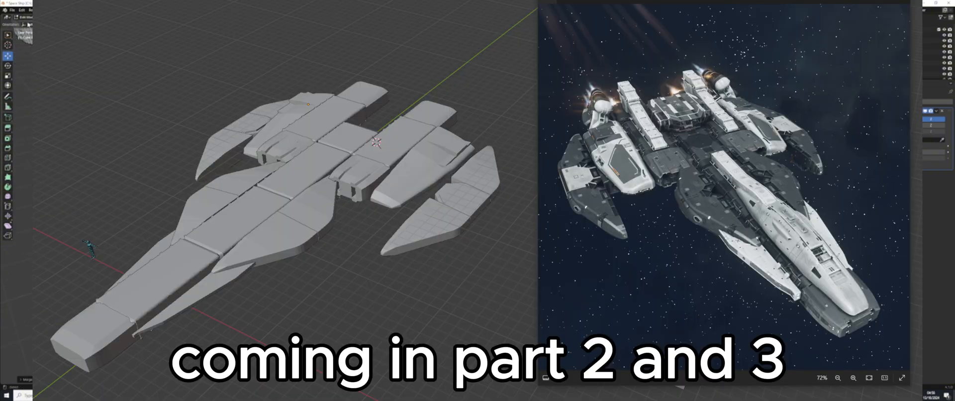
{"action": "key", "text": "Tab"}
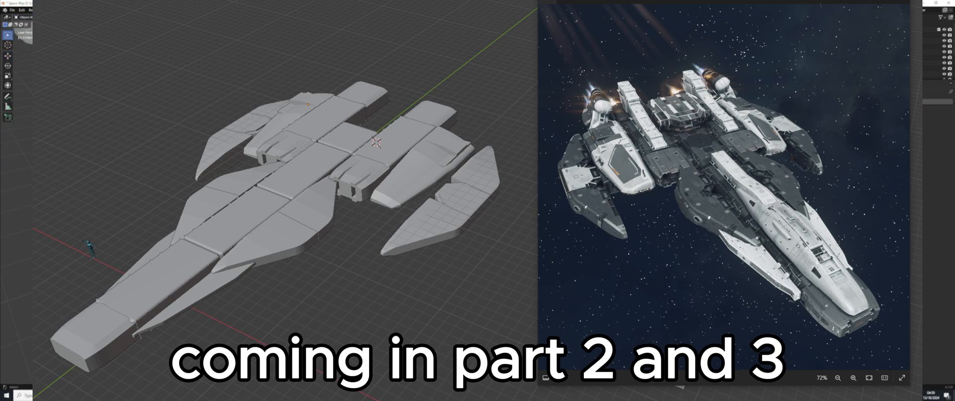